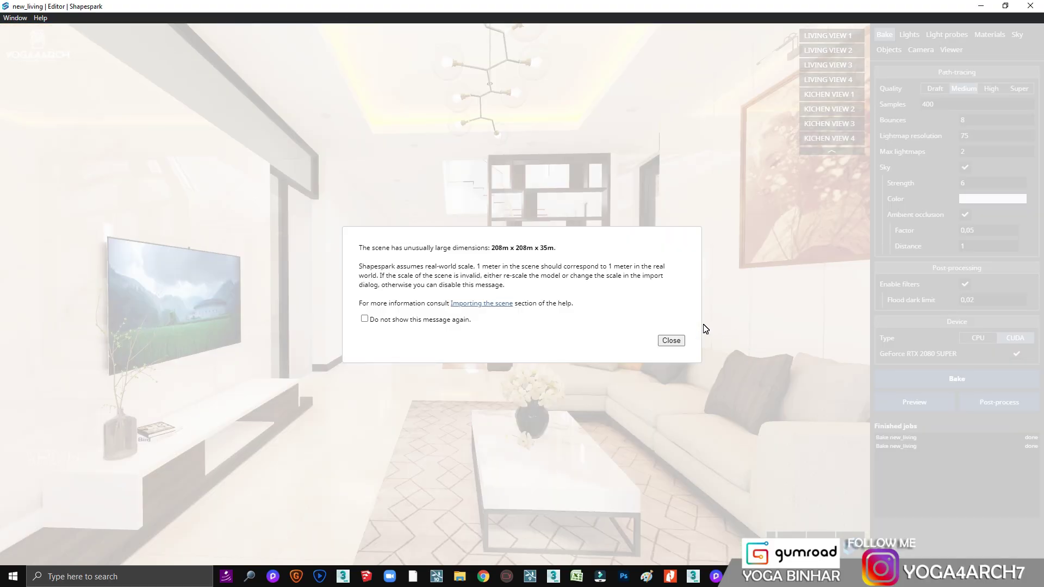
Step: Close the warning about unusually large scene dimensions
{"action": "left_click", "coordinate": [672, 340]}
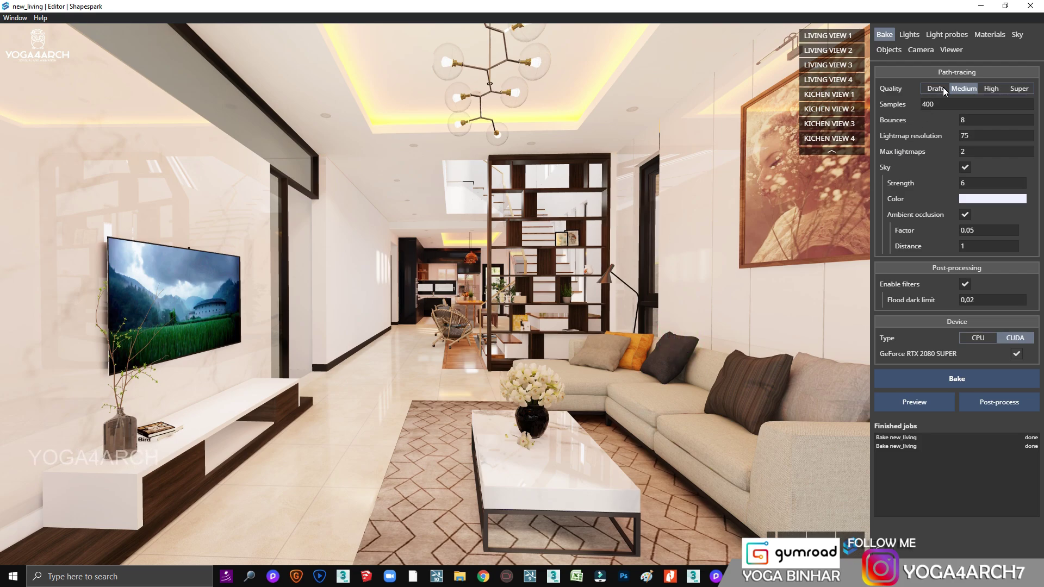
Step: In the Camera settings, lower exposure to 0.2 and set gamma to 1.1
{"action": "left_click", "coordinate": [918, 33]}
{"action": "left_click", "coordinate": [986, 34]}
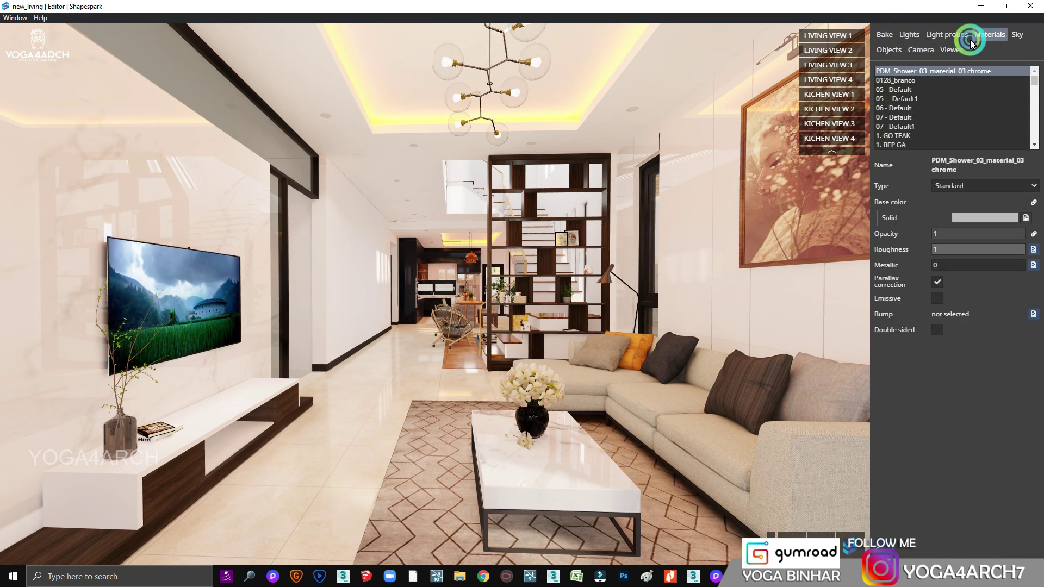
{"action": "left_click", "coordinate": [923, 49]}
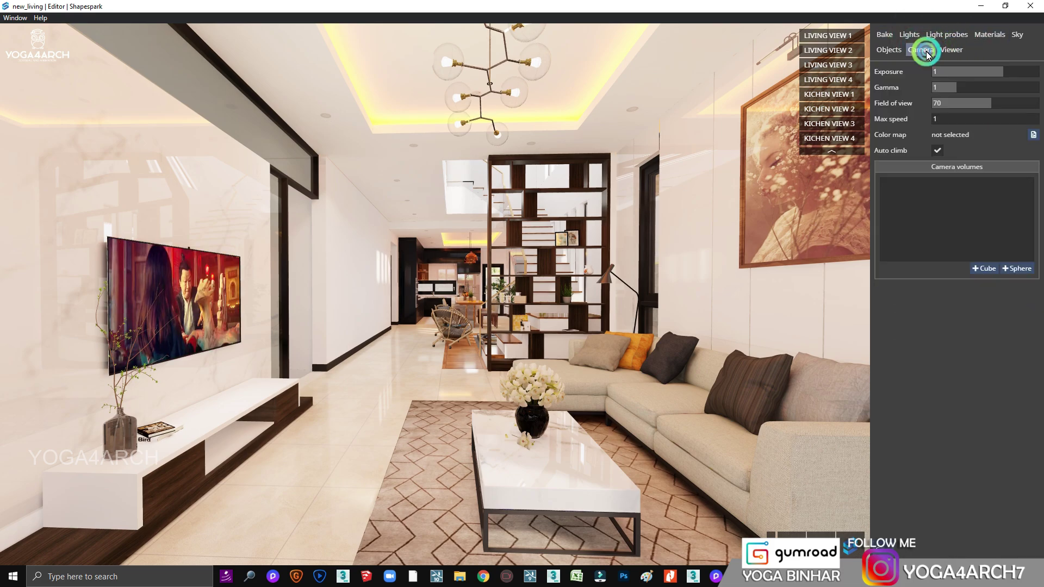
{"action": "left_click", "coordinate": [996, 73]}
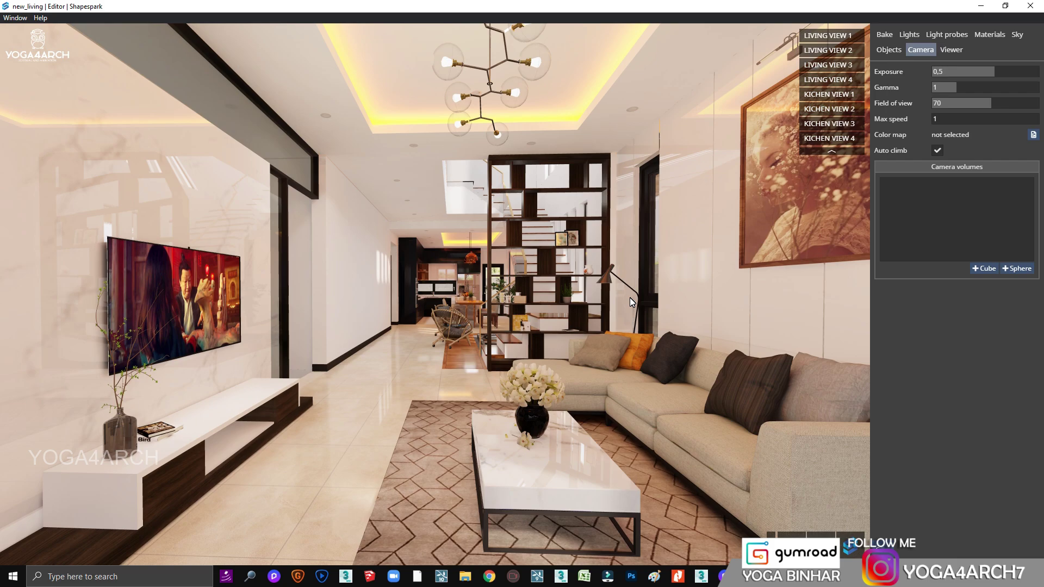
{"action": "left_click", "coordinate": [962, 87]}
{"action": "left_click_drag", "start_coordinate": [963, 87], "coordinate": [960, 88]}
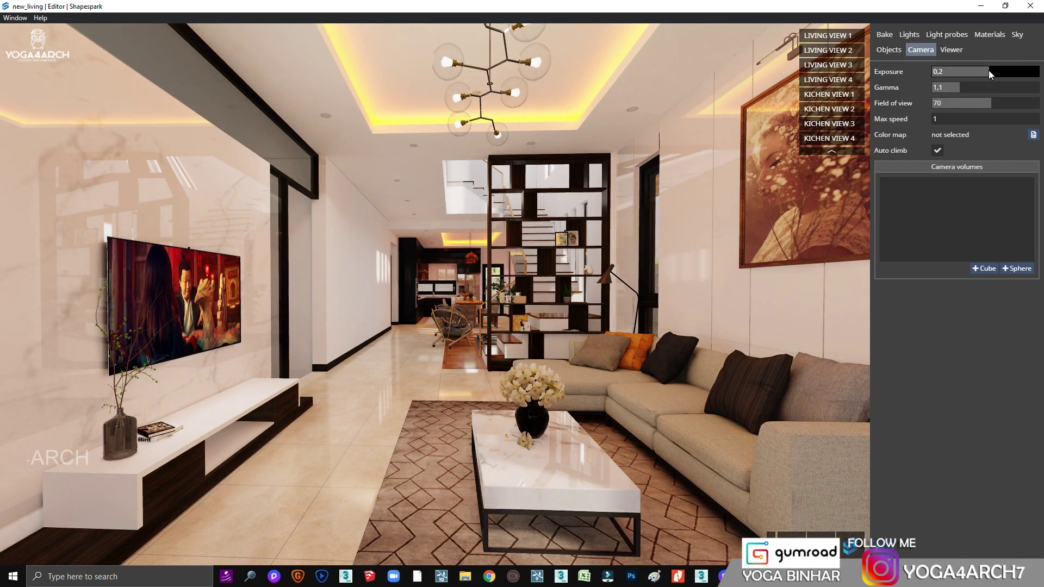
{"action": "left_click_drag", "start_coordinate": [708, 209], "coordinate": [719, 209]}
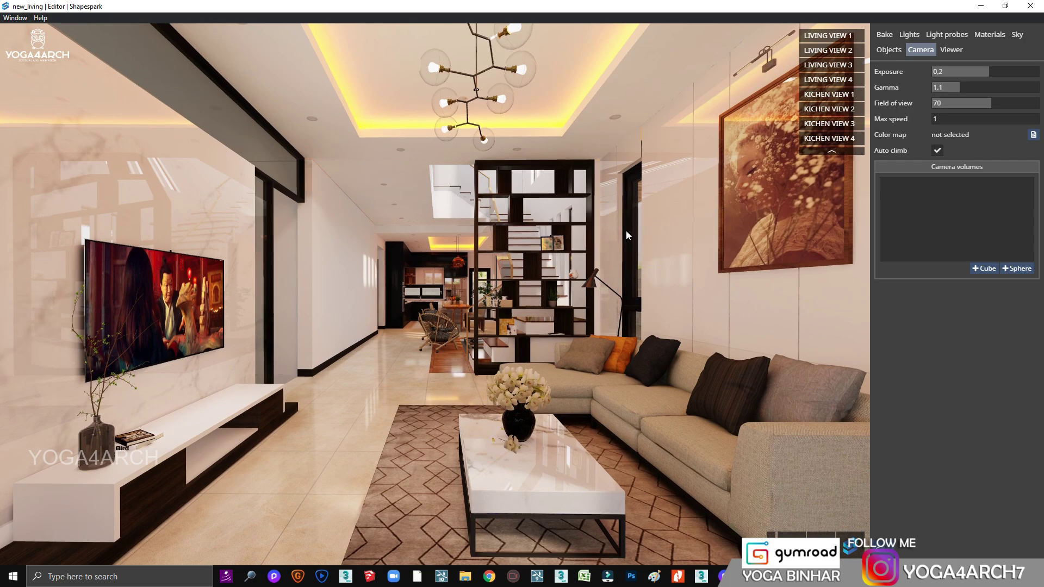
Step: Nudge gamma up, then in Viewer settings jump to LIVING VIEW 2 and back to LIVING VIEW 1
{"action": "left_click", "coordinate": [962, 87]}
{"action": "left_click", "coordinate": [388, 157]}
{"action": "left_click", "coordinate": [949, 50]}
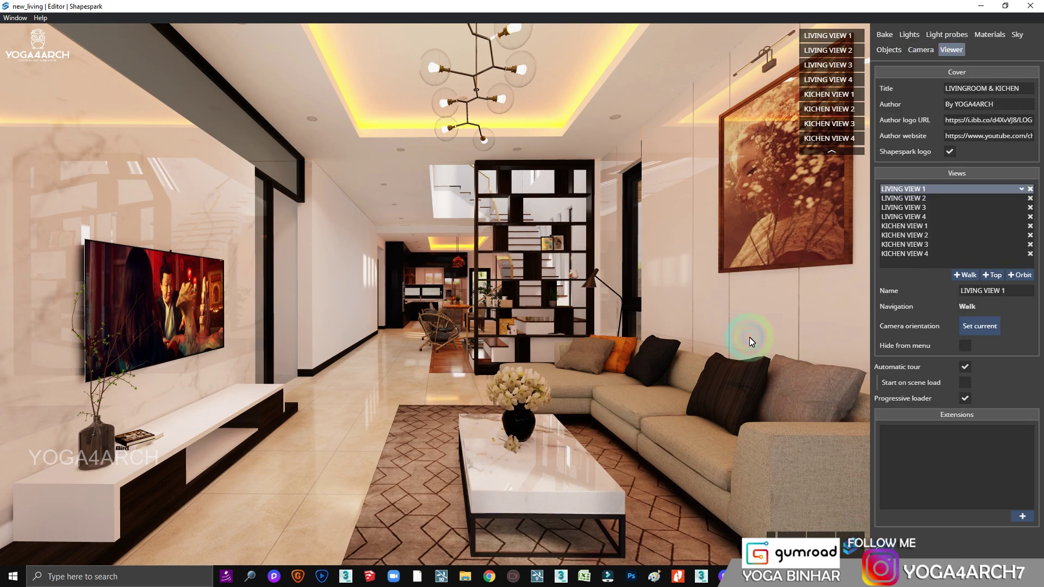
{"action": "left_click", "coordinate": [909, 199]}
{"action": "left_click", "coordinate": [910, 191]}
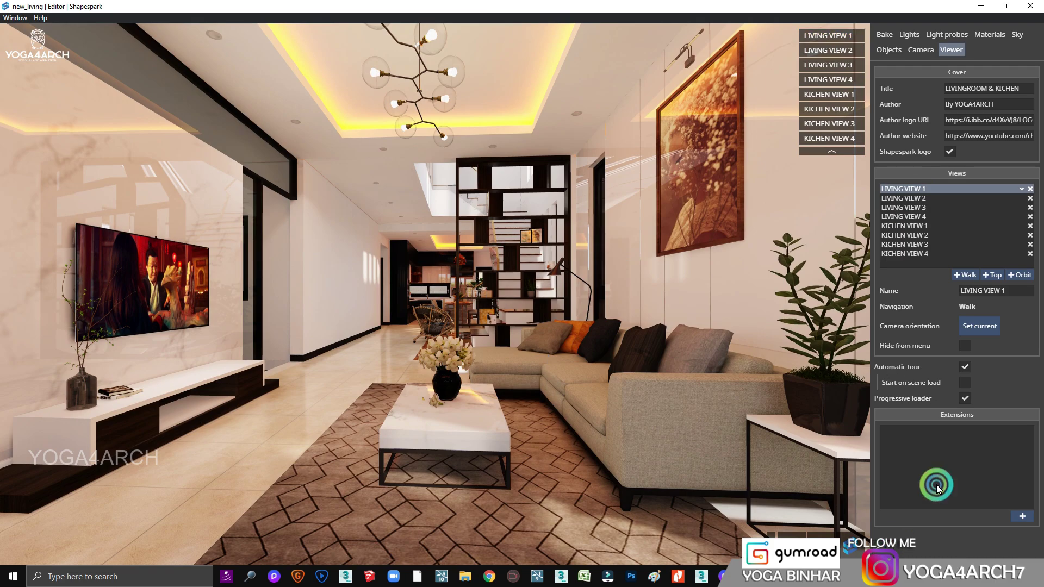
{"action": "left_click_drag", "start_coordinate": [502, 201], "coordinate": [348, 226]}
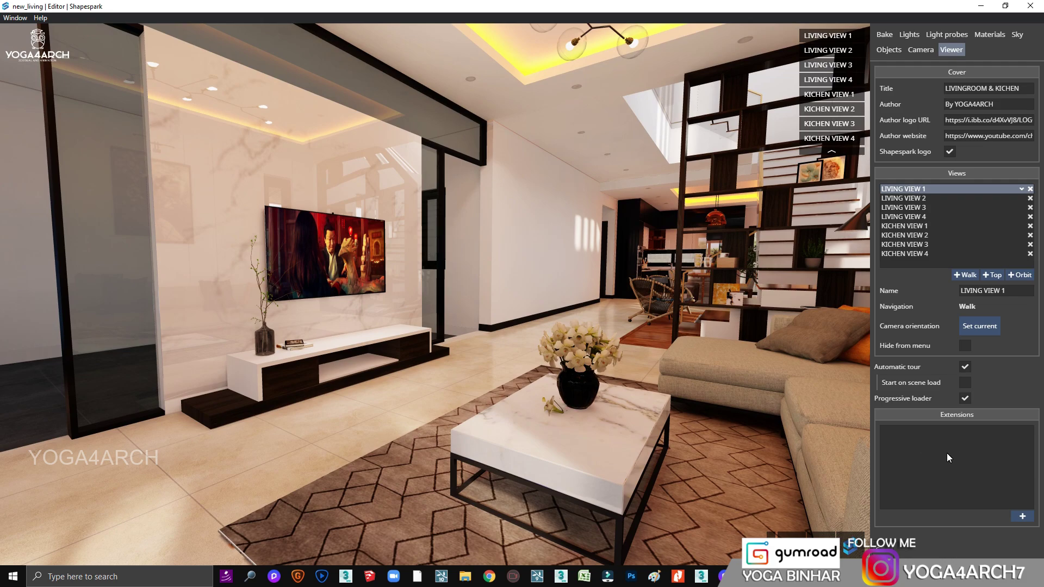
Step: Create a Material picker extension that replaces the Roman blinds material
{"action": "left_click", "coordinate": [1023, 516]}
{"action": "left_click", "coordinate": [987, 230]}
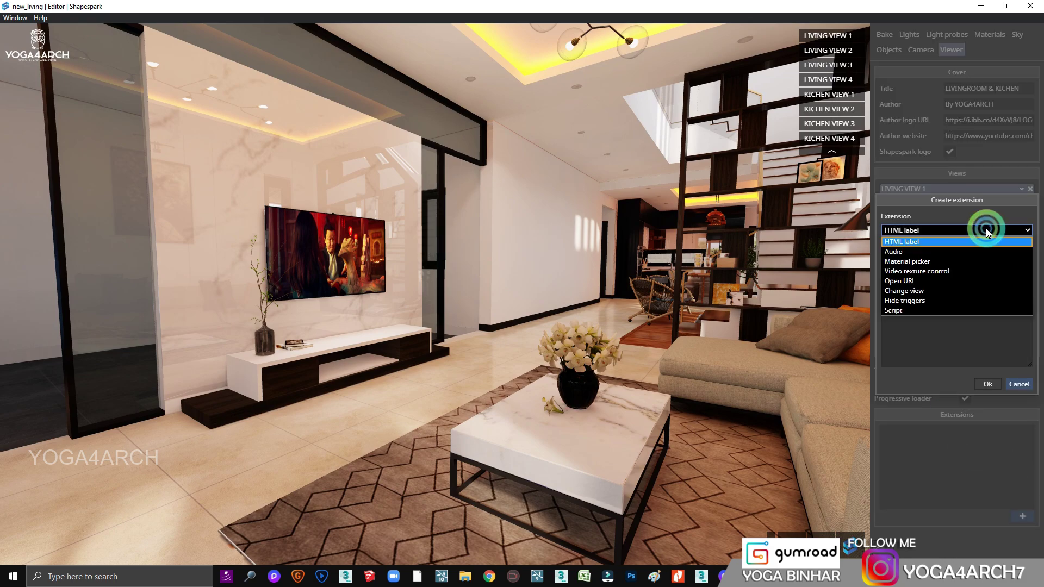
{"action": "left_click", "coordinate": [943, 265]}
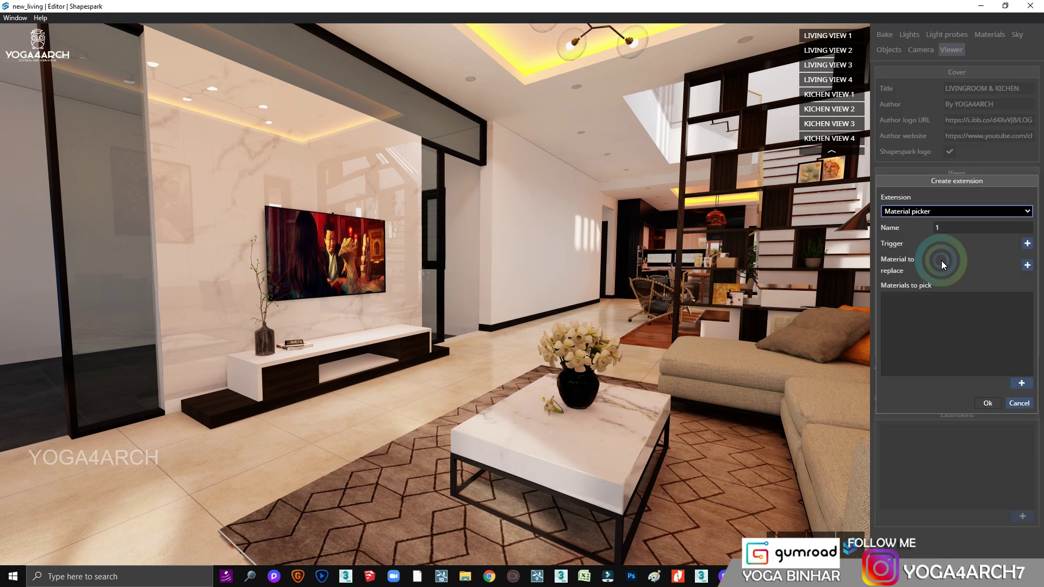
{"action": "left_click", "coordinate": [1027, 265]}
{"action": "left_click", "coordinate": [291, 175]}
{"action": "left_click", "coordinate": [479, 186]}
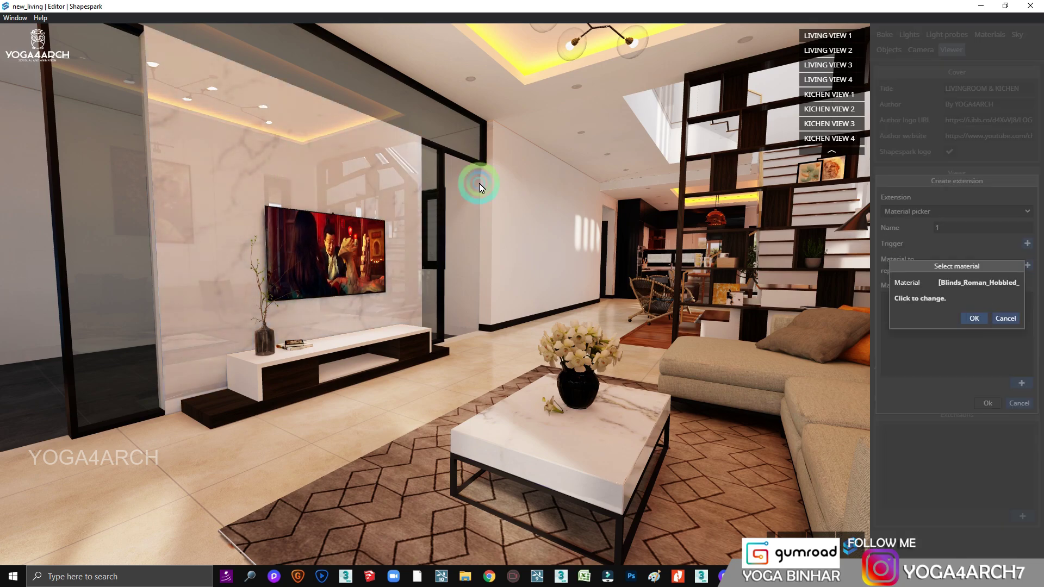
{"action": "left_click", "coordinate": [974, 318]}
{"action": "left_click_drag", "start_coordinate": [511, 292], "coordinate": [641, 275]}
Step: Add Color A04 and Preto Pintura Esmalte as pickable materials from the scene
{"action": "left_click", "coordinate": [1021, 383]}
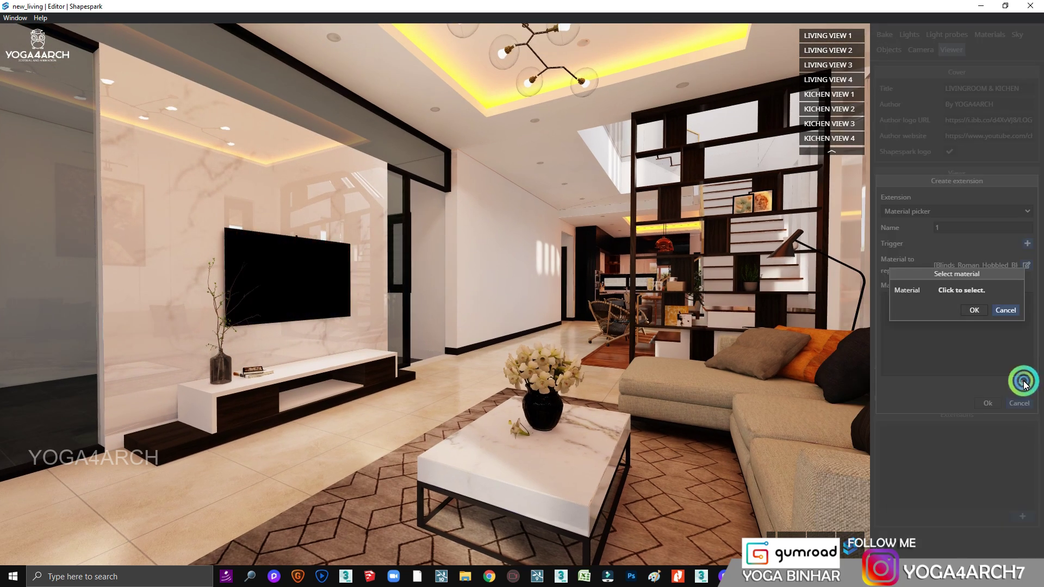
{"action": "left_click_drag", "start_coordinate": [383, 283], "coordinate": [796, 178]}
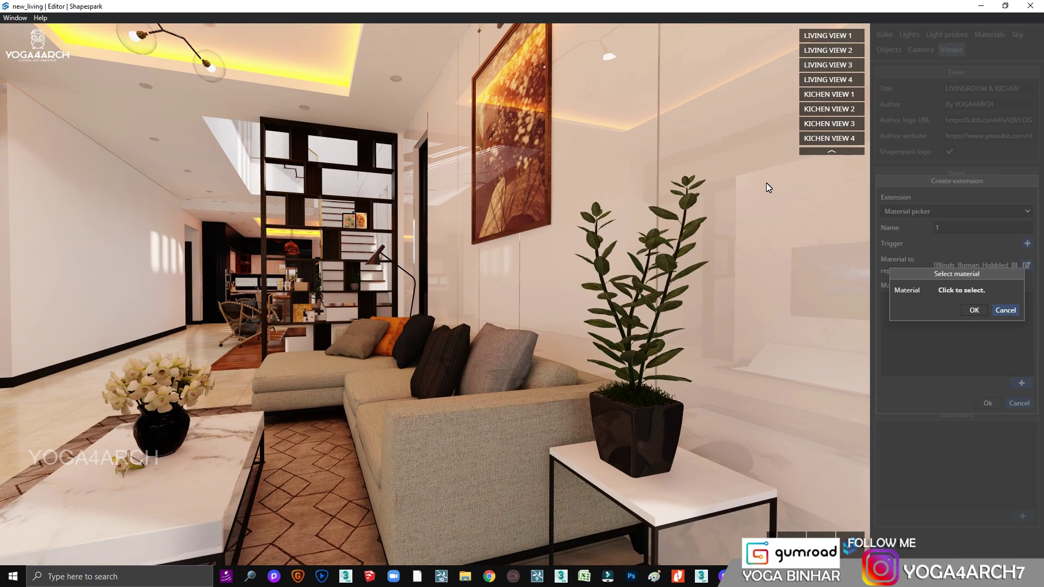
{"action": "left_click", "coordinate": [771, 186]}
{"action": "left_click", "coordinate": [975, 310]}
{"action": "left_click_drag", "start_coordinate": [707, 326], "coordinate": [336, 344]}
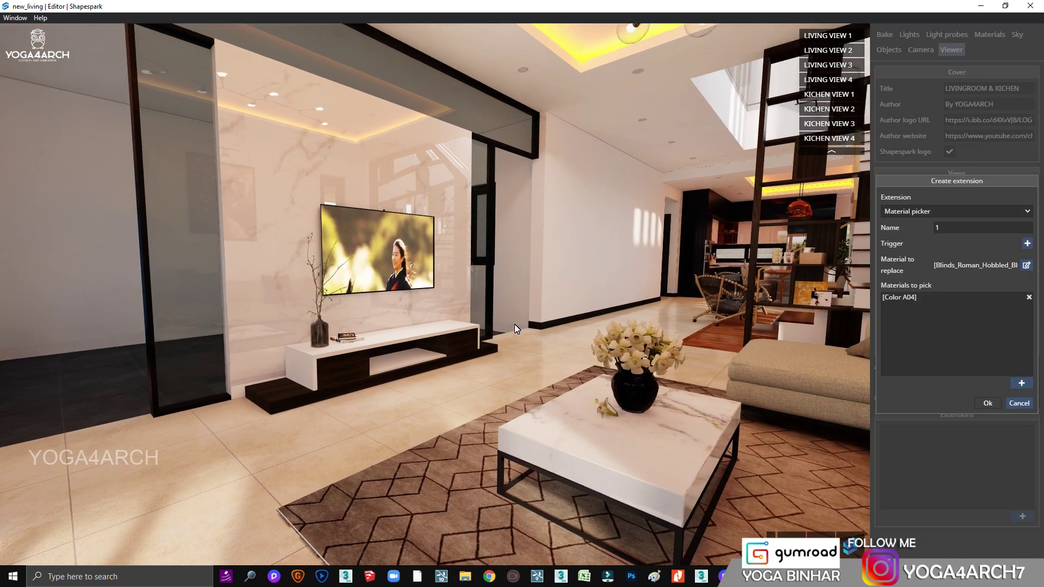
{"action": "left_click", "coordinate": [514, 324]}
{"action": "left_click", "coordinate": [1021, 382]}
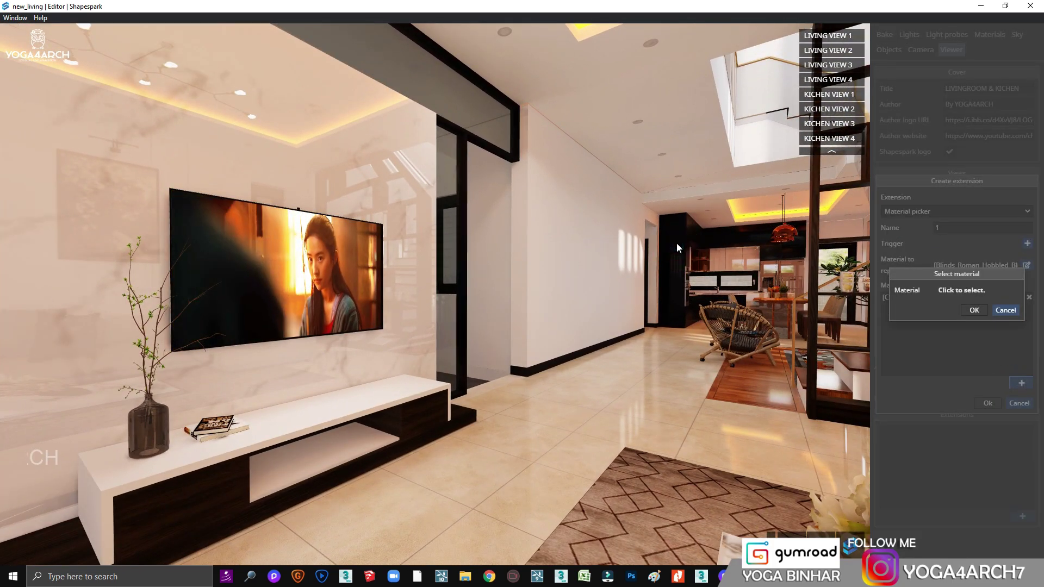
{"action": "left_click", "coordinate": [676, 243]}
{"action": "left_click", "coordinate": [975, 310]}
{"action": "left_click_drag", "start_coordinate": [844, 354], "coordinate": [713, 380]}
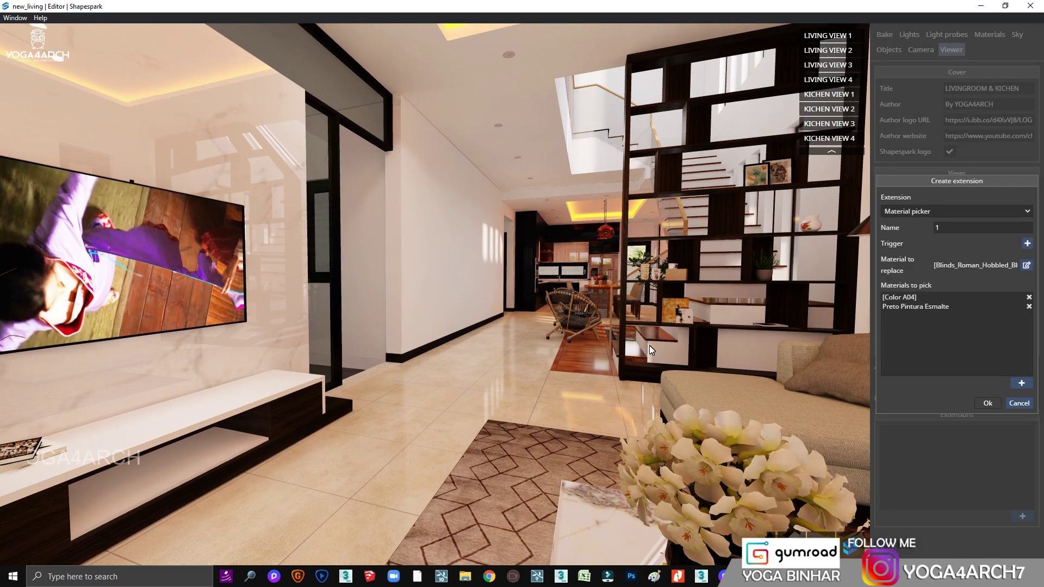
Step: Add Material16 and the shelf's [Wood_ Floor]1 as further pickable materials
{"action": "left_click", "coordinate": [1022, 382]}
{"action": "left_click", "coordinate": [652, 360]}
{"action": "left_click", "coordinate": [974, 319]}
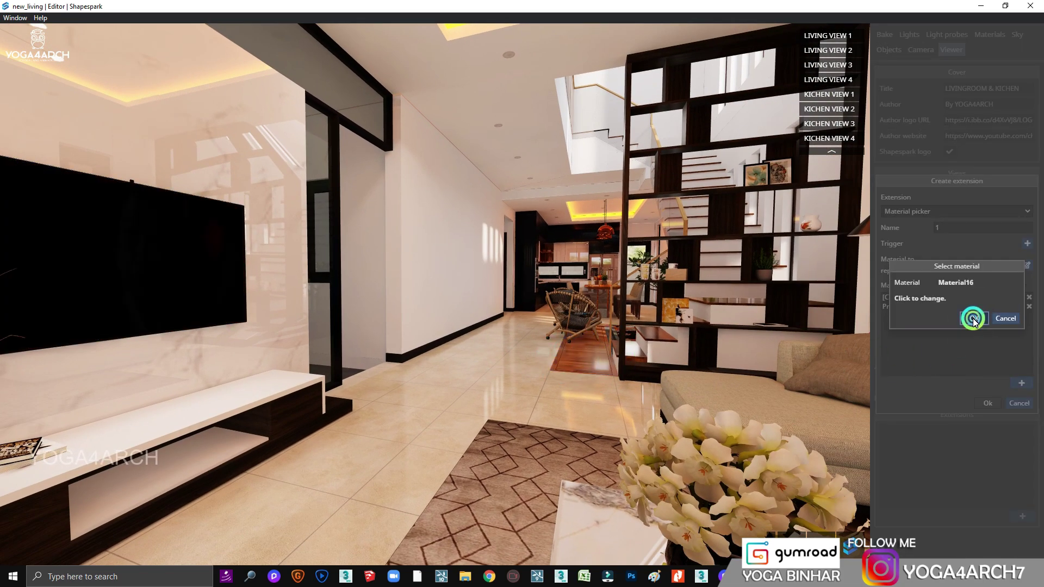
{"action": "left_click", "coordinate": [453, 342]}
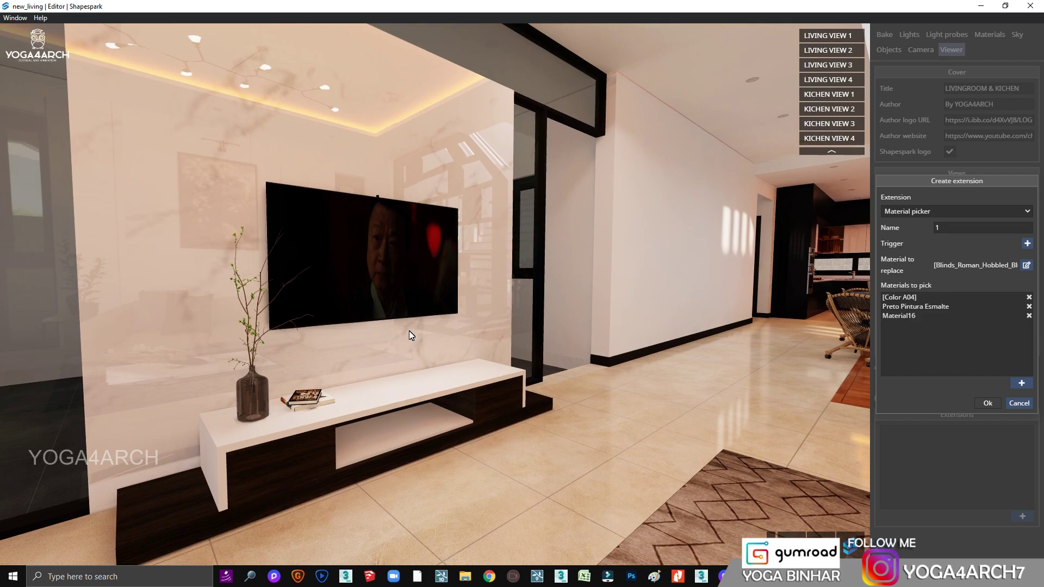
{"action": "left_click_drag", "start_coordinate": [409, 335], "coordinate": [790, 307]}
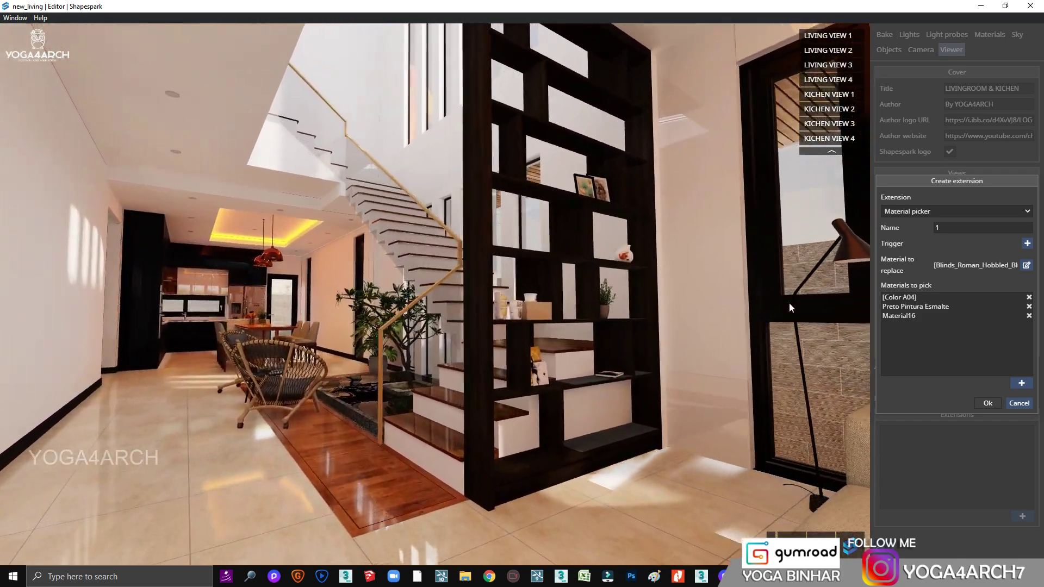
{"action": "left_click", "coordinate": [1022, 383]}
{"action": "left_click", "coordinate": [747, 369]}
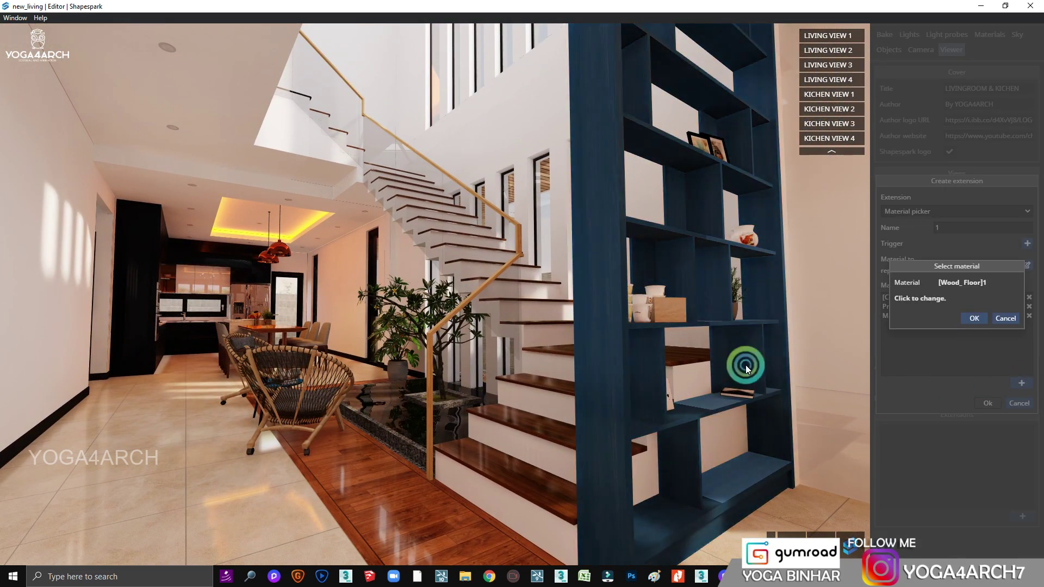
{"action": "left_click", "coordinate": [974, 318]}
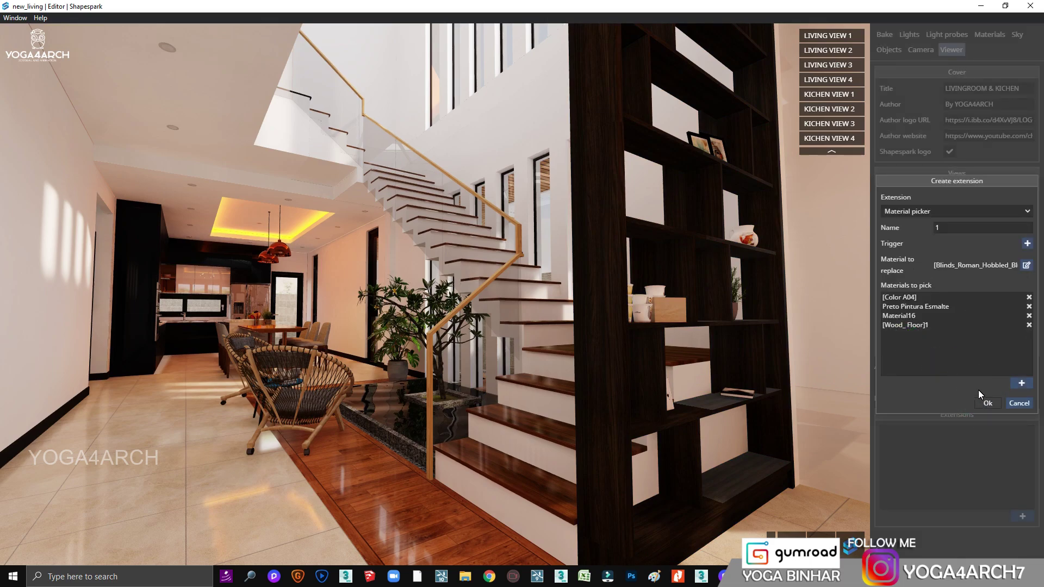
{"action": "left_click", "coordinate": [989, 403]}
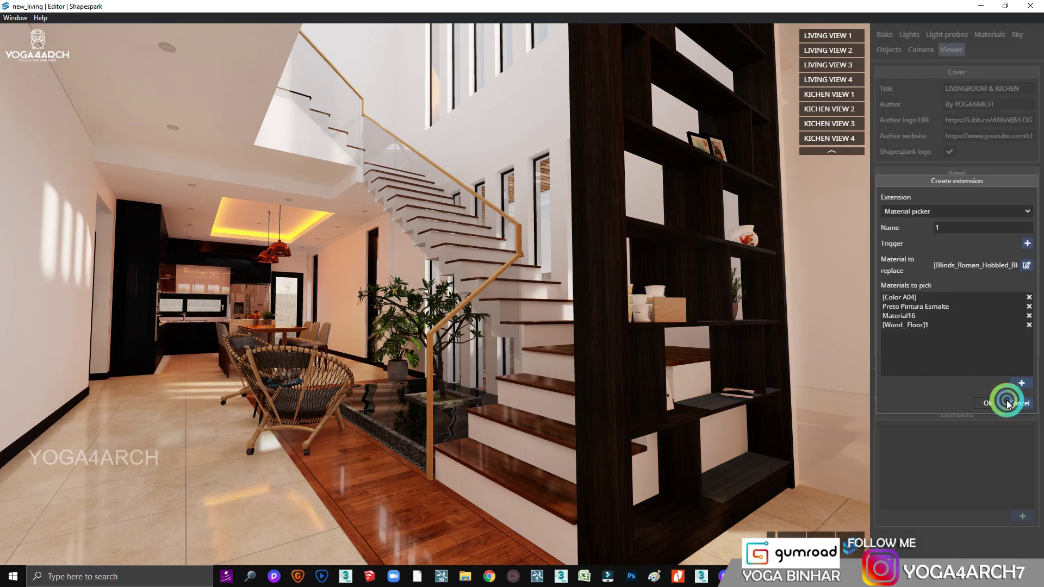
{"action": "left_click_drag", "start_coordinate": [772, 380], "coordinate": [260, 405]}
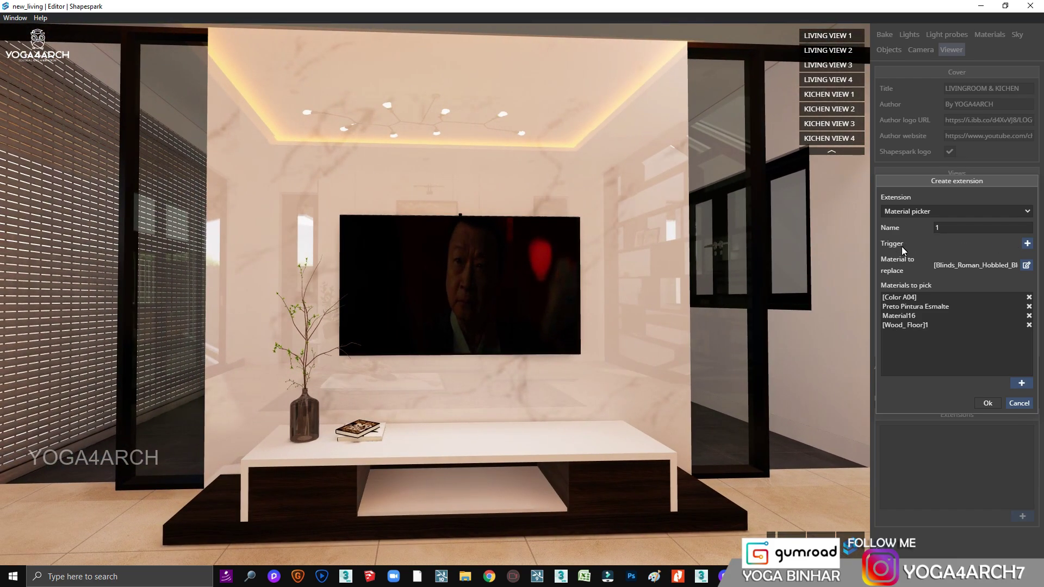
Step: Give the picker a 0,06-radius sphere trigger above the TV wall, labelled with the text MAT
{"action": "left_click", "coordinate": [1027, 243]}
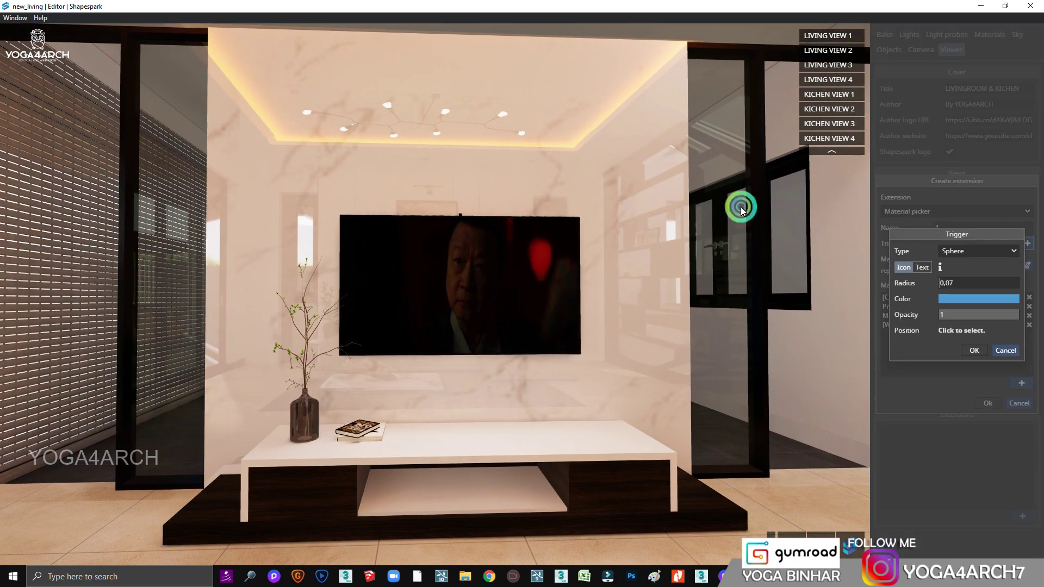
{"action": "left_click", "coordinate": [463, 121]}
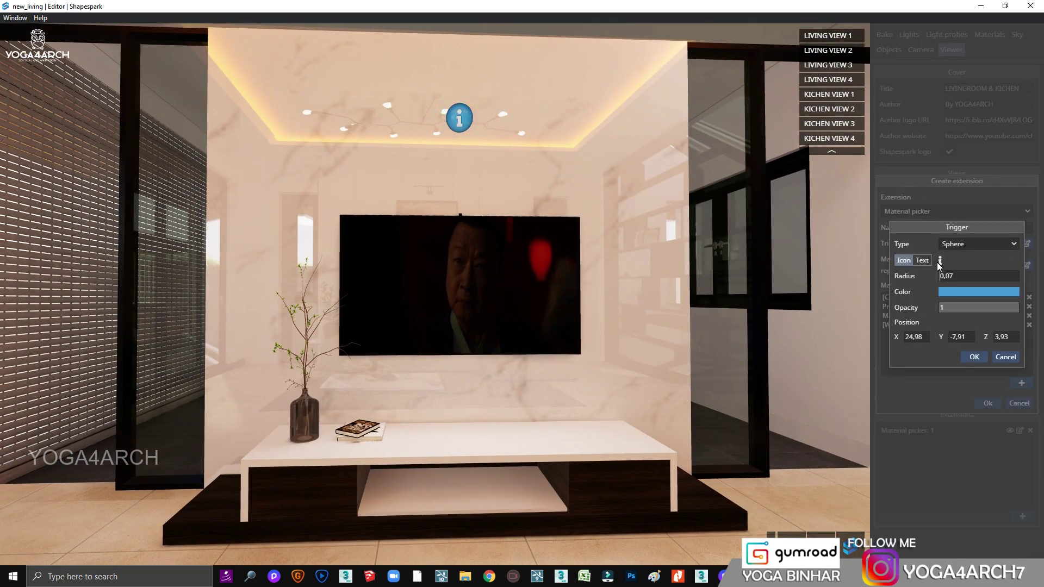
{"action": "double_click", "coordinate": [951, 282]}
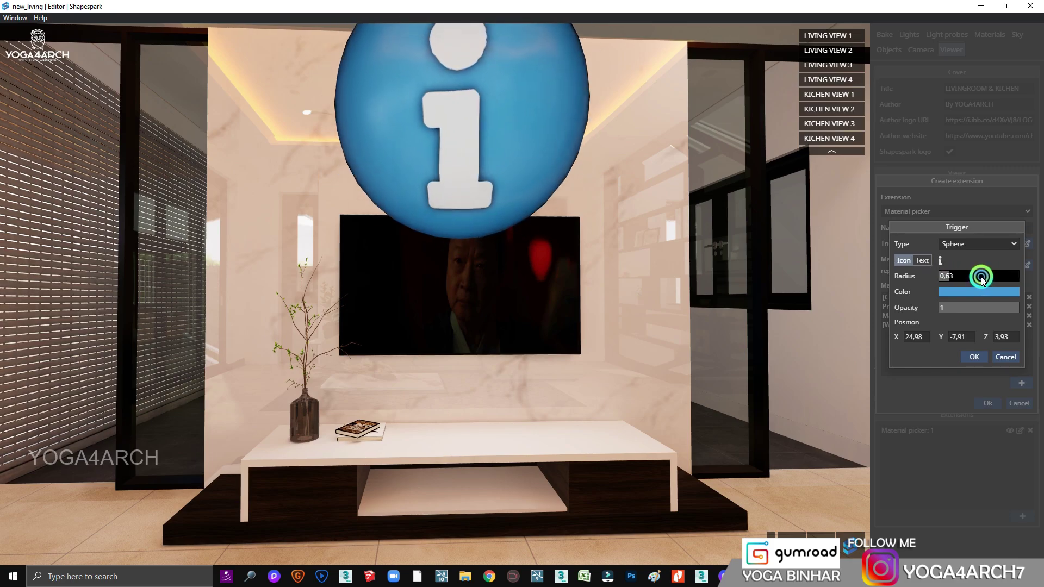
{"action": "left_click", "coordinate": [543, 177]}
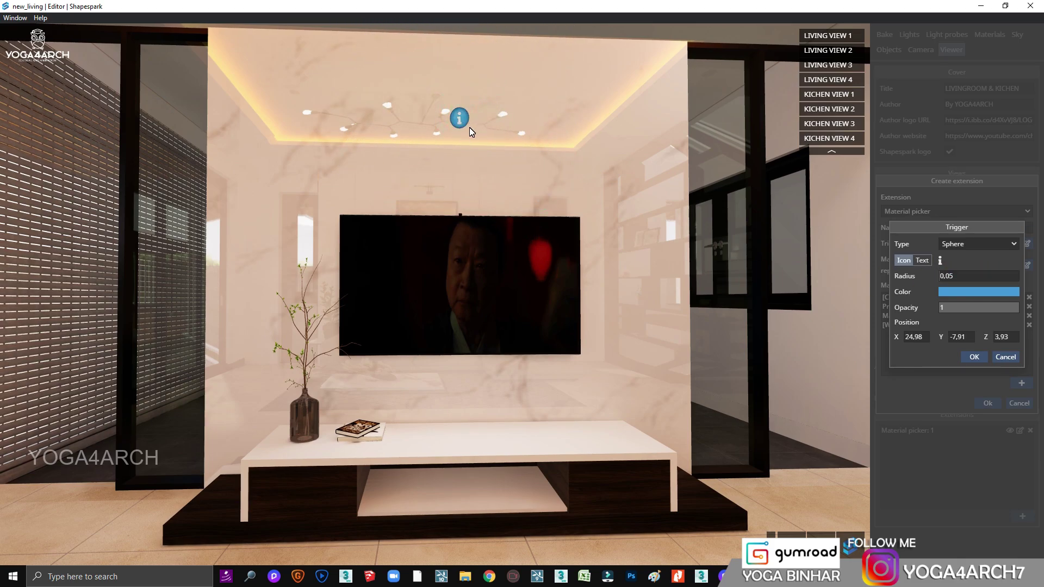
{"action": "left_click_drag", "start_coordinate": [471, 132], "coordinate": [532, 140]}
{"action": "left_click", "coordinate": [956, 281]}
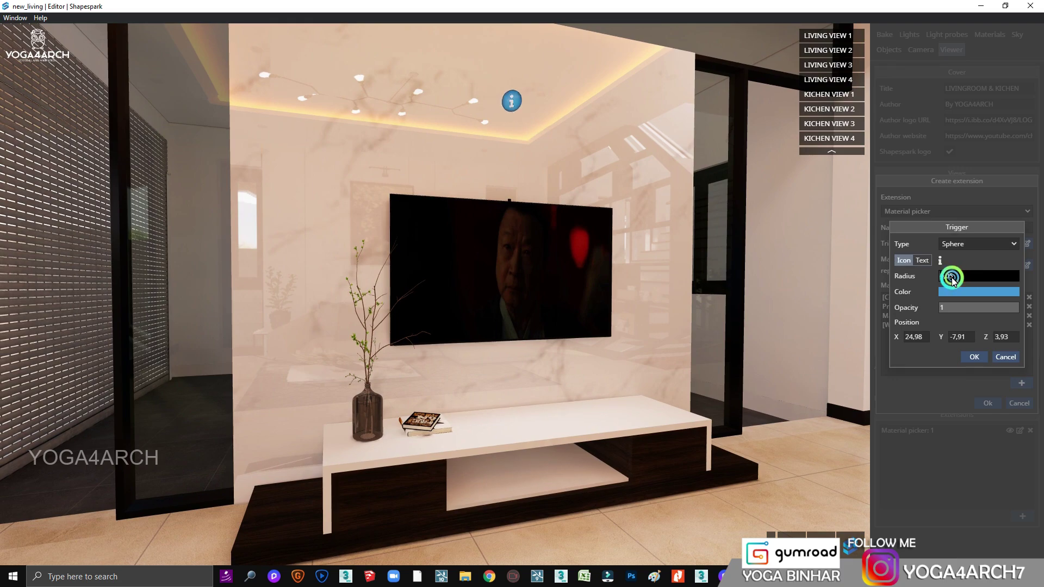
{"action": "type", "text": "0,06"}
{"action": "key", "text": "Return"}
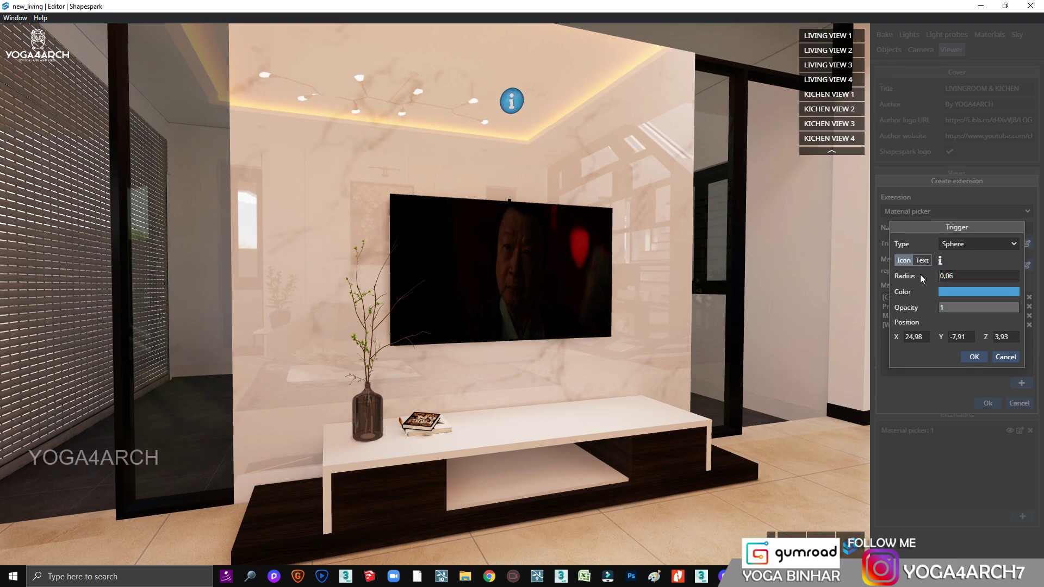
{"action": "left_click", "coordinate": [923, 261]}
{"action": "left_click", "coordinate": [952, 262]}
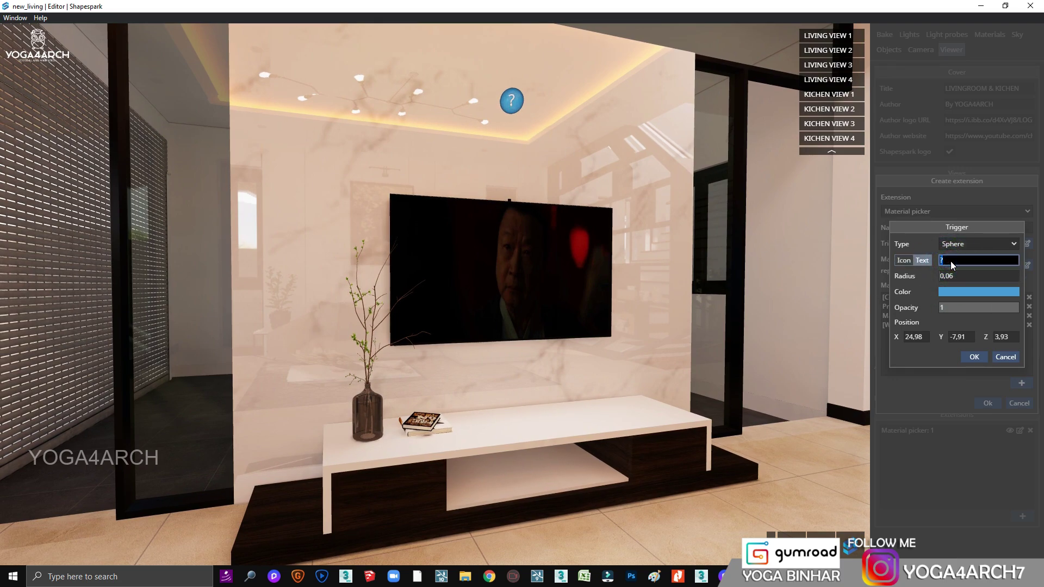
{"action": "type", "text": "MAT"}
{"action": "left_click", "coordinate": [972, 357]}
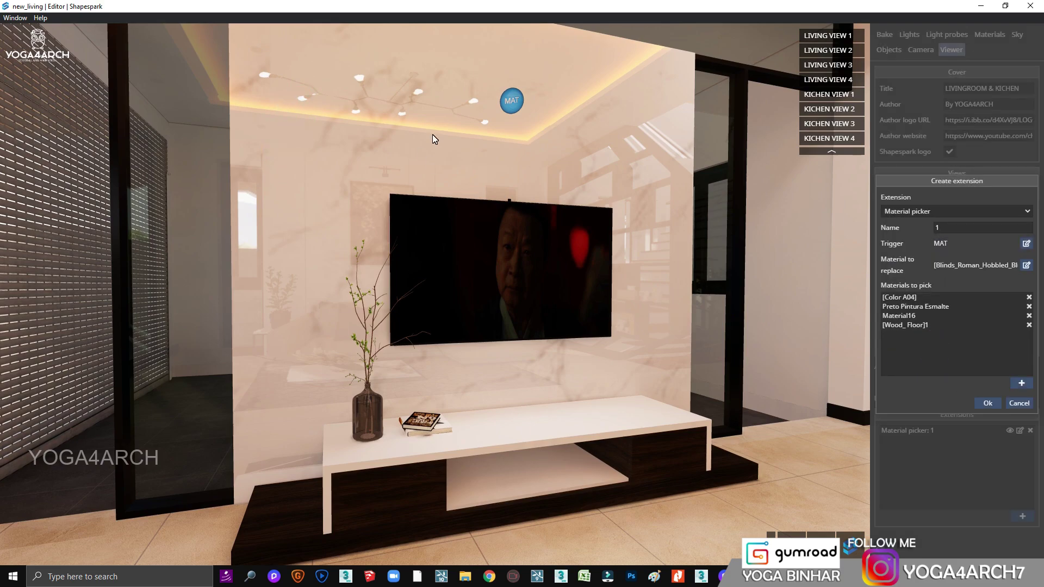
Step: Save Material picker 1 and try several finishes on the TV wall through the MAT trigger
{"action": "left_click", "coordinate": [984, 405]}
{"action": "left_click", "coordinate": [511, 102]}
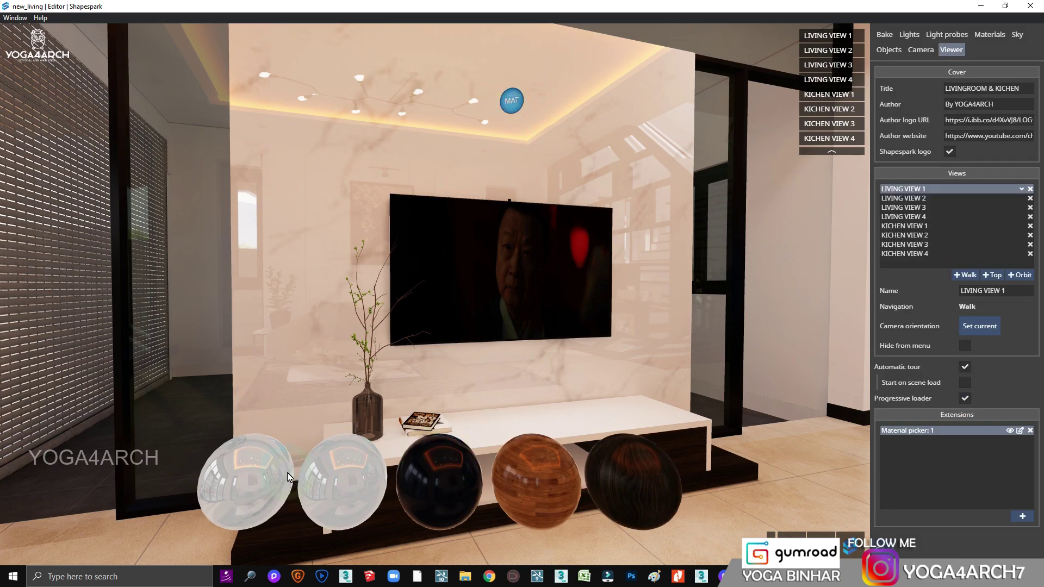
{"action": "left_click", "coordinate": [329, 484]}
{"action": "left_click", "coordinate": [338, 478]}
{"action": "left_click", "coordinate": [431, 482]}
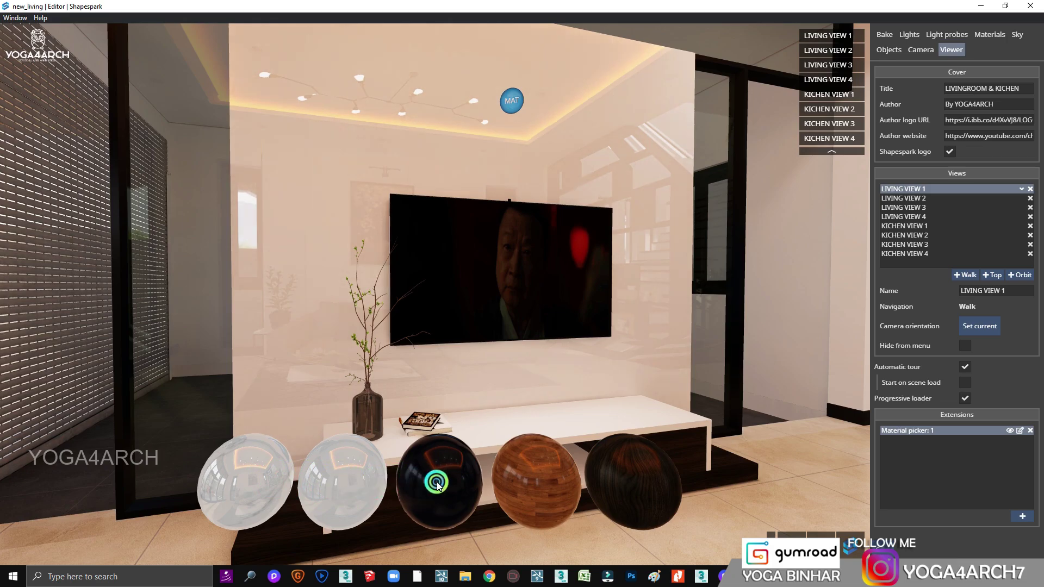
{"action": "left_click", "coordinate": [533, 476]}
Step: Try the wood and glossy finishes, close the choices, and jump to the sofa view
{"action": "left_click", "coordinate": [625, 473]}
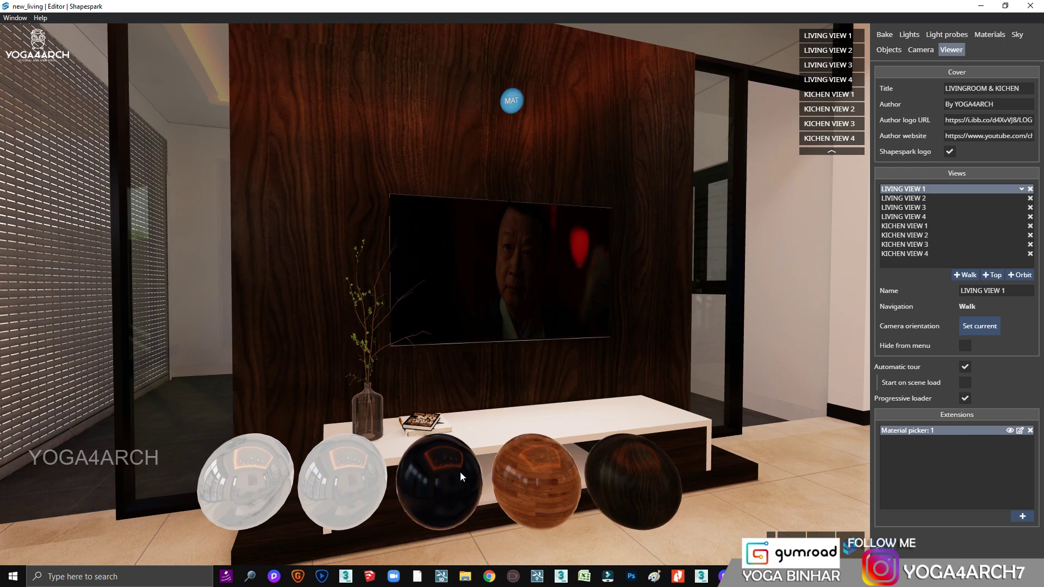
{"action": "left_click", "coordinate": [461, 475]}
{"action": "left_click", "coordinate": [366, 261]}
{"action": "left_click", "coordinate": [355, 490]}
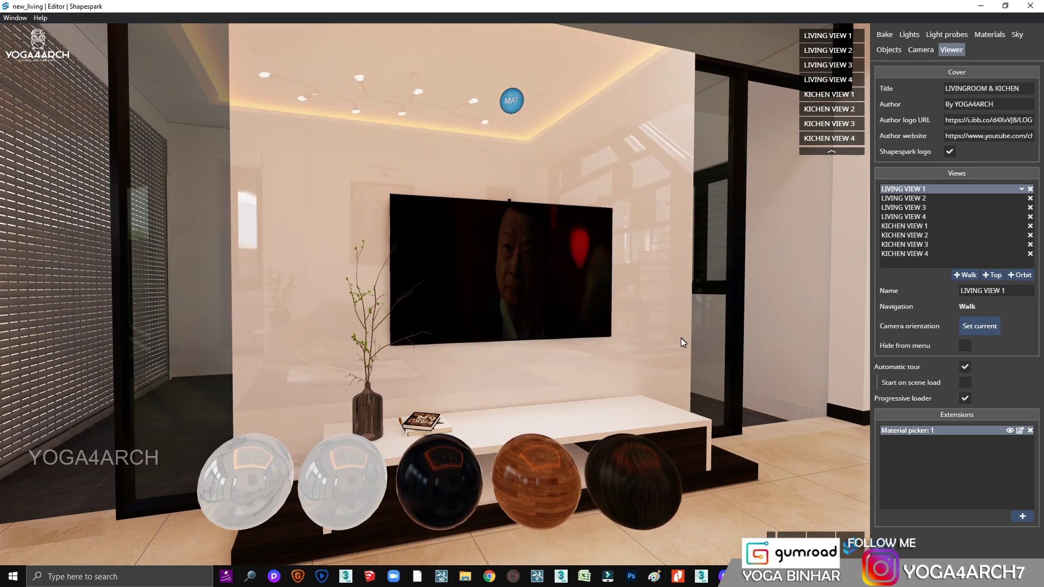
{"action": "left_click", "coordinate": [662, 387]}
{"action": "left_click", "coordinate": [746, 433]}
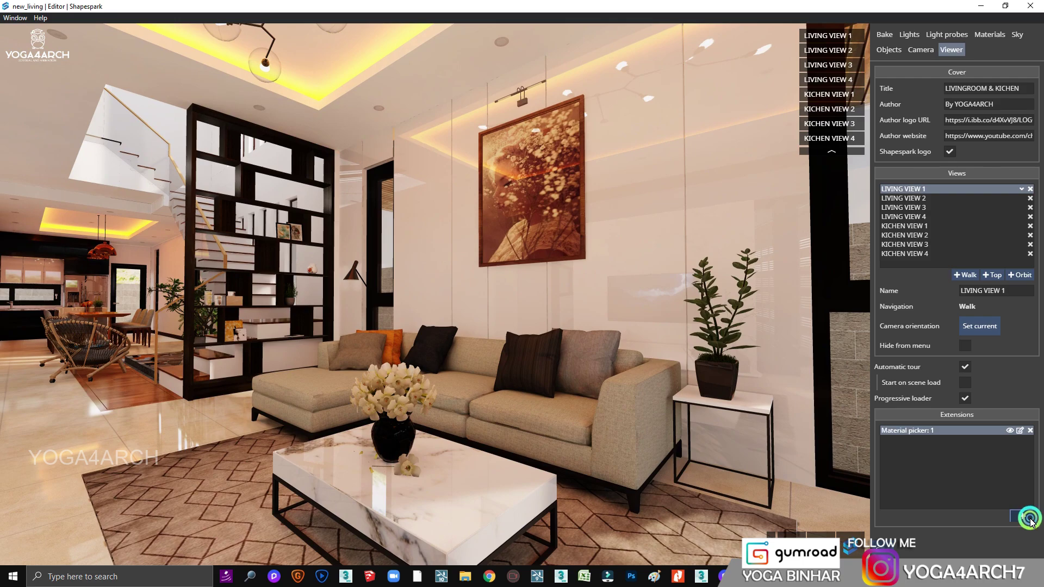
Step: Create a second Material picker that replaces the sofa wall's Color A04
{"action": "left_click", "coordinate": [1029, 520]}
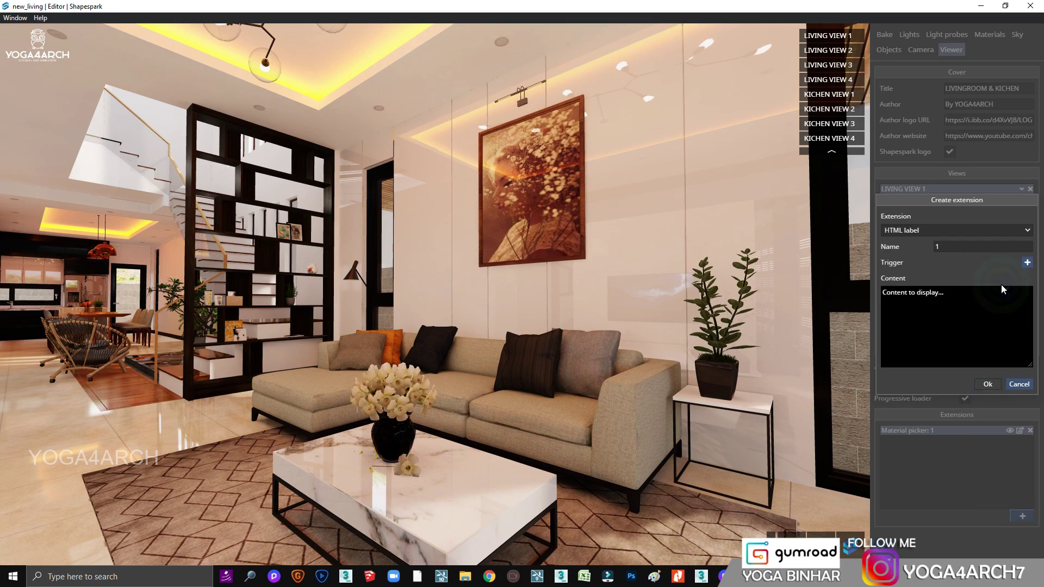
{"action": "left_click", "coordinate": [999, 230]}
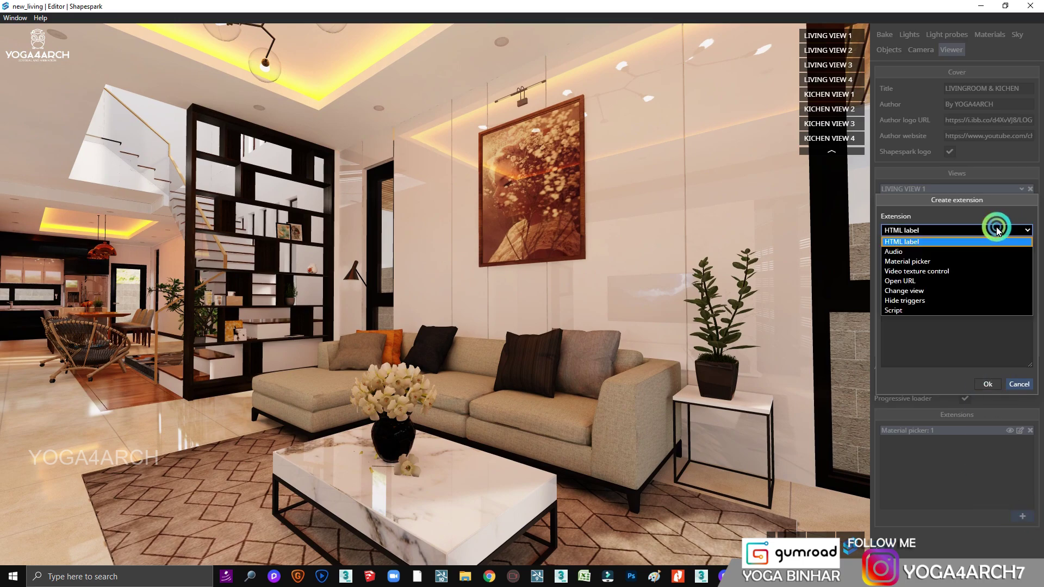
{"action": "left_click", "coordinate": [933, 264]}
{"action": "left_click", "coordinate": [1028, 265]}
{"action": "left_click", "coordinate": [769, 205]}
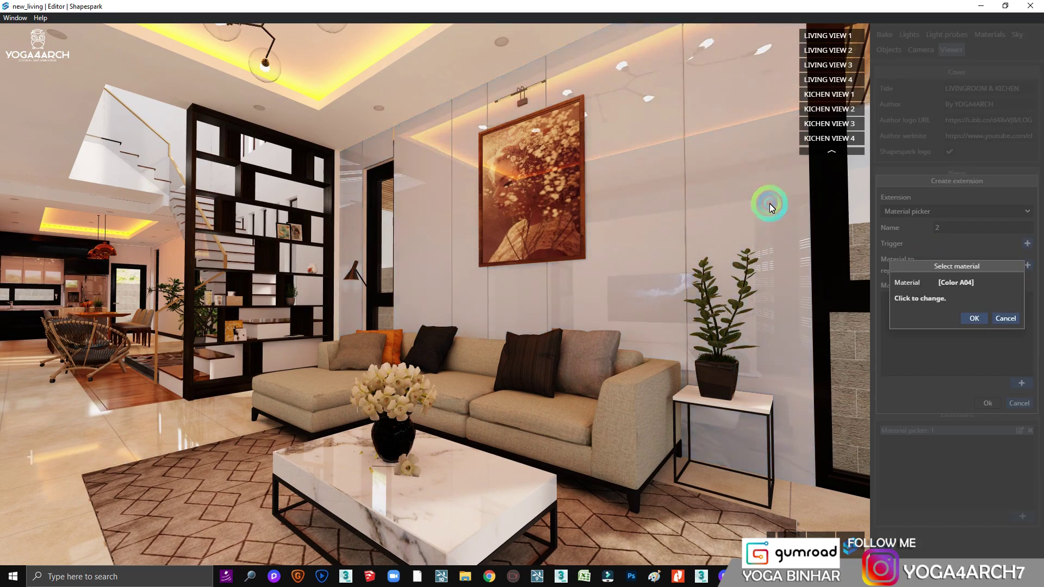
{"action": "left_click", "coordinate": [975, 317]}
Step: Add the blue blinds, wood floor and Material15 stair riser as pickable materials
{"action": "left_click", "coordinate": [1021, 383]}
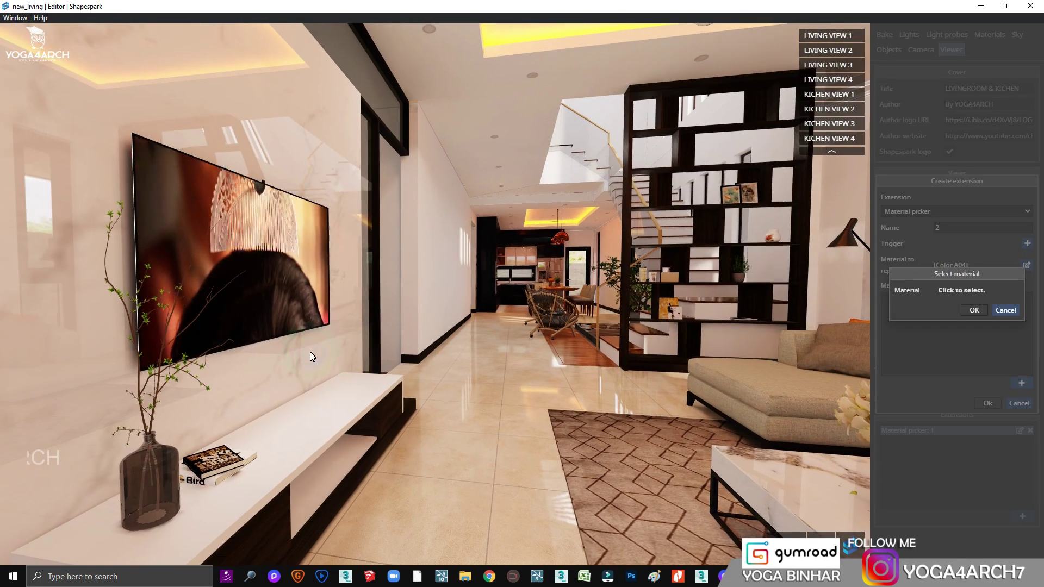
{"action": "left_click", "coordinate": [315, 159]}
{"action": "left_click", "coordinate": [975, 315]}
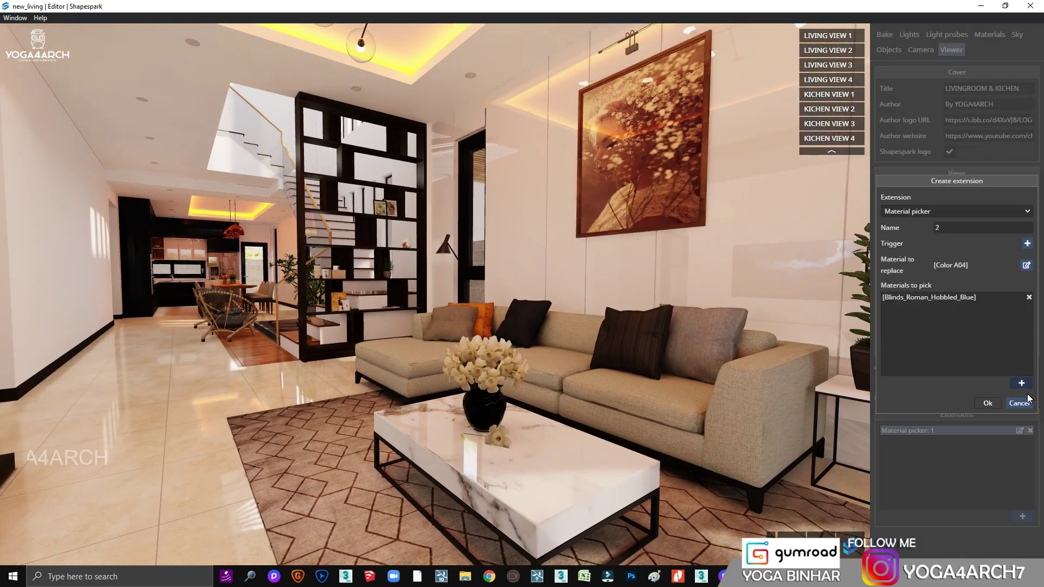
{"action": "left_click", "coordinate": [1021, 383]}
{"action": "left_click", "coordinate": [613, 279]}
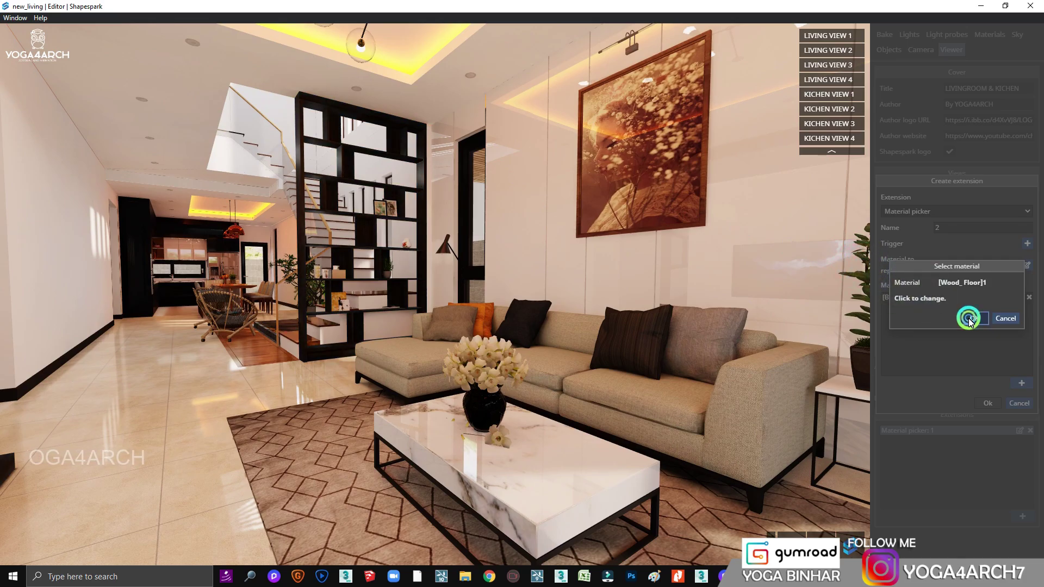
{"action": "left_click", "coordinate": [974, 318]}
{"action": "left_click", "coordinate": [1021, 384]}
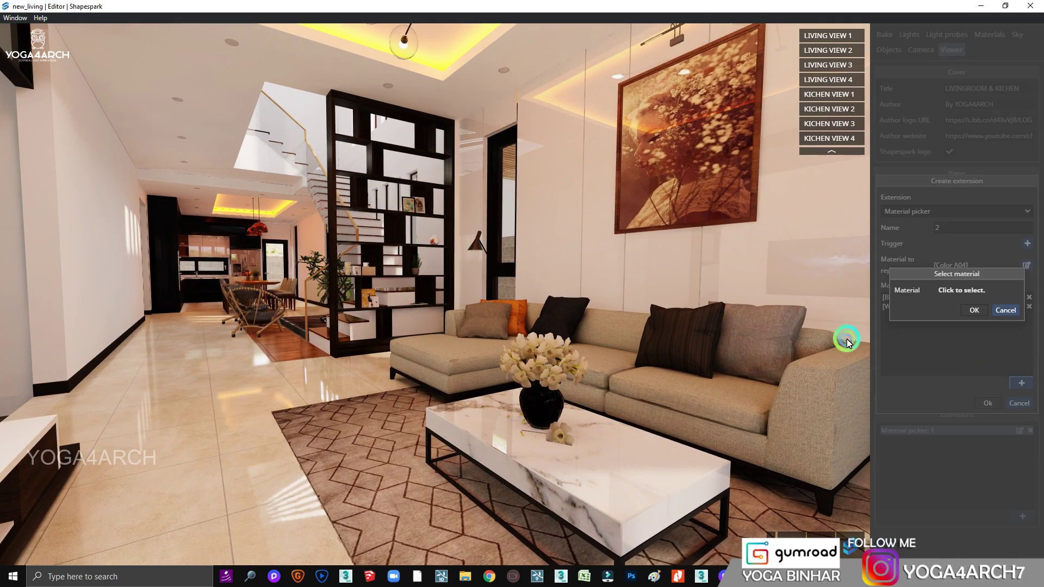
{"action": "left_click", "coordinate": [286, 351]}
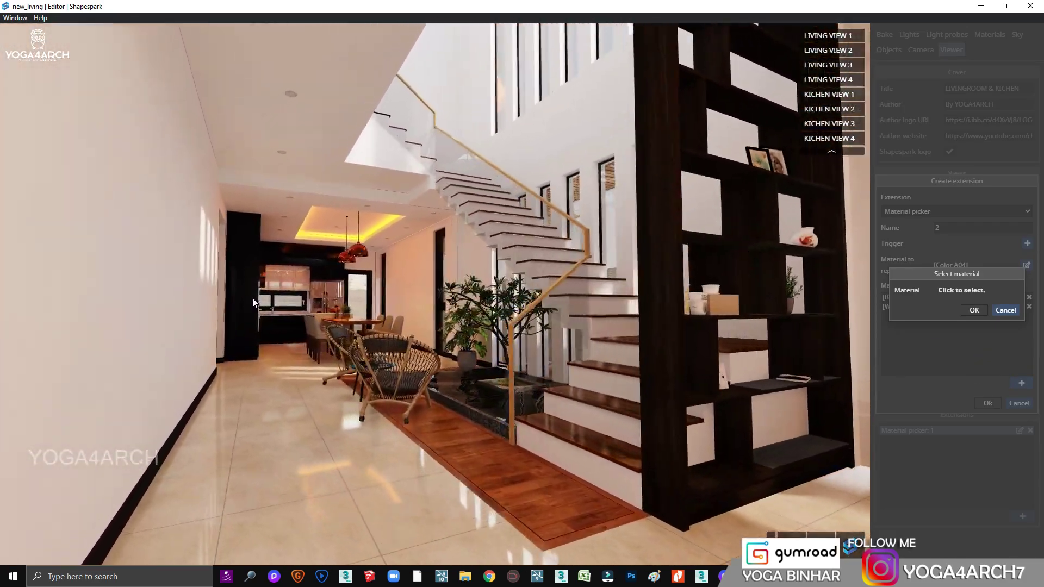
{"action": "left_click", "coordinate": [610, 394]}
{"action": "left_click", "coordinate": [973, 321]}
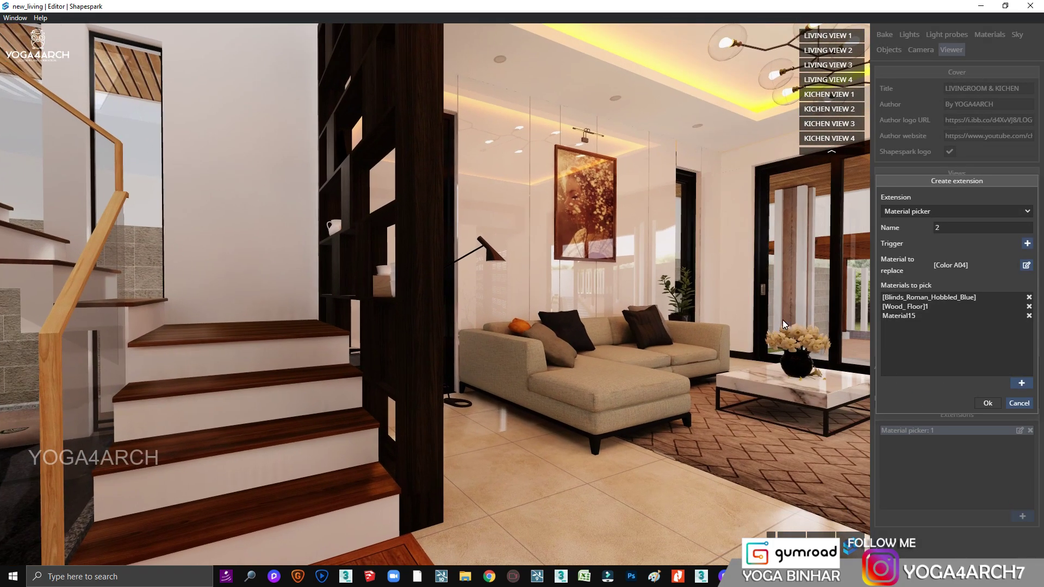
Step: Add a text trigger MAT on the sofa wall and save the second picker
{"action": "left_click", "coordinate": [1028, 244]}
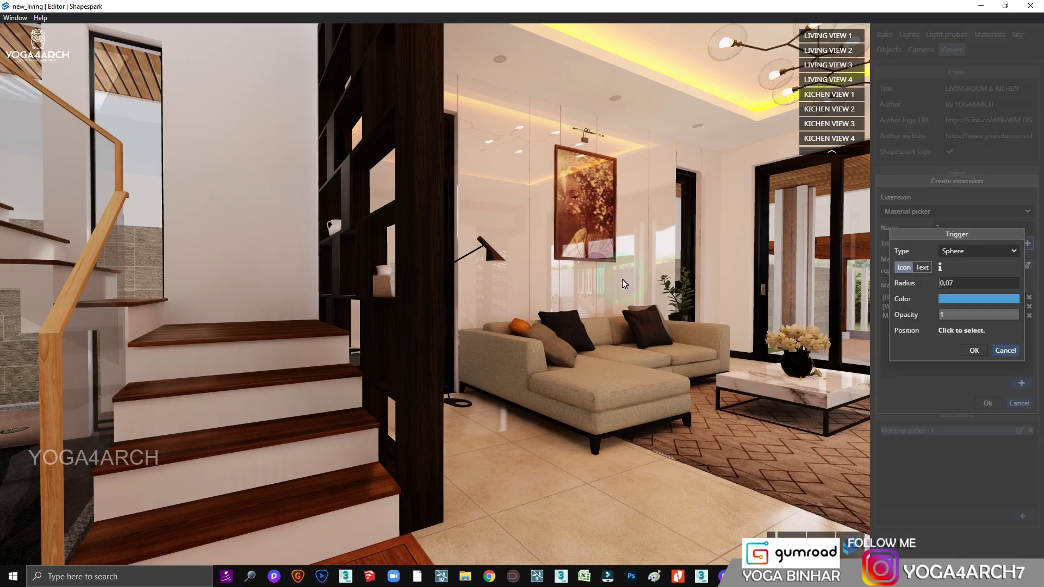
{"action": "left_click", "coordinate": [591, 285]}
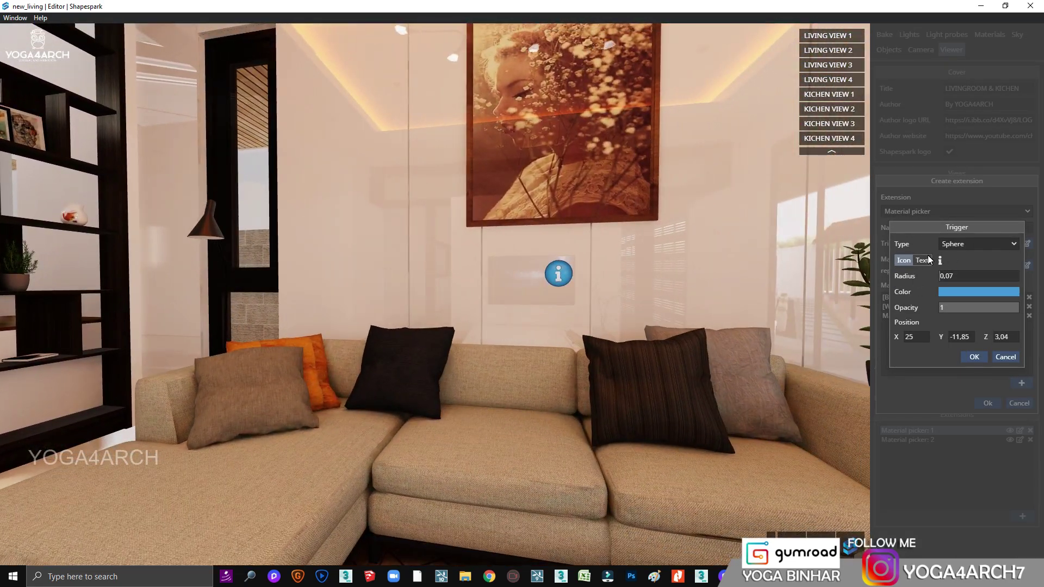
{"action": "left_click", "coordinate": [923, 260]}
{"action": "left_click", "coordinate": [956, 261]}
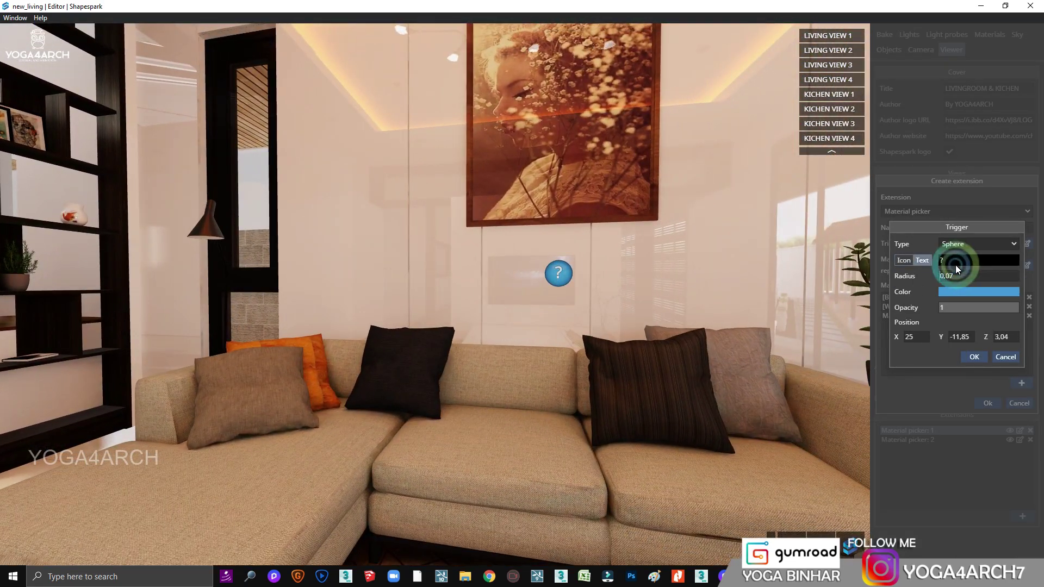
{"action": "type", "text": "MAT"}
{"action": "left_click", "coordinate": [972, 357]}
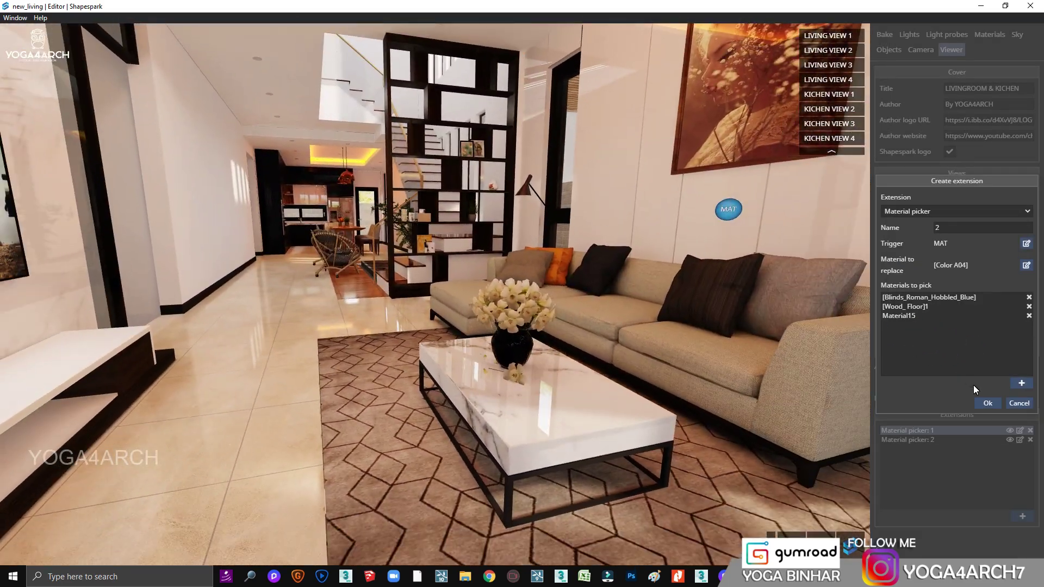
{"action": "left_click", "coordinate": [988, 403]}
{"action": "left_click", "coordinate": [729, 209]}
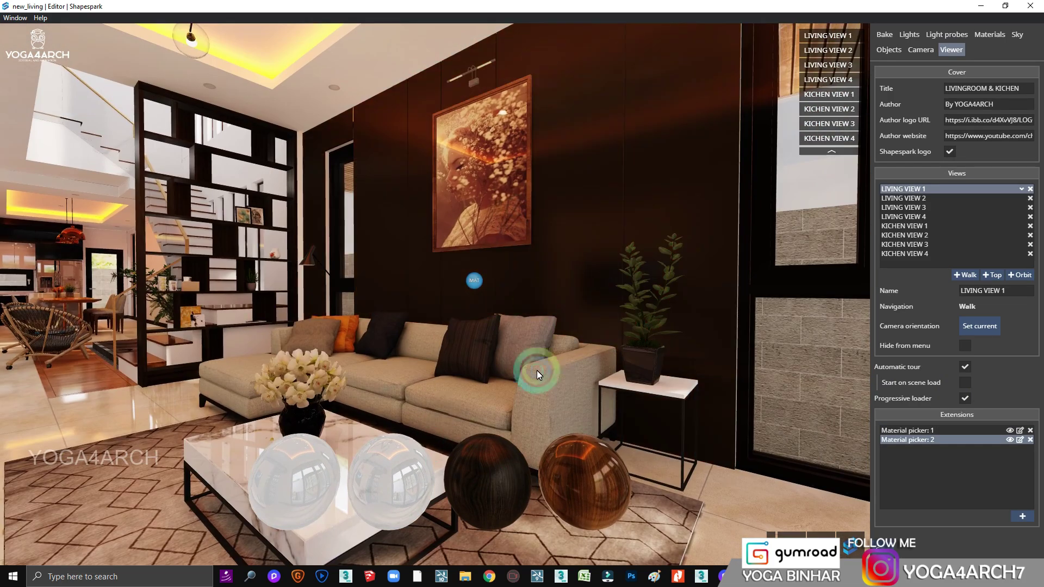
Step: Switch the sofa wall to white, dark wood, then glossy white, and walk toward the dining area
{"action": "left_click", "coordinate": [370, 479]}
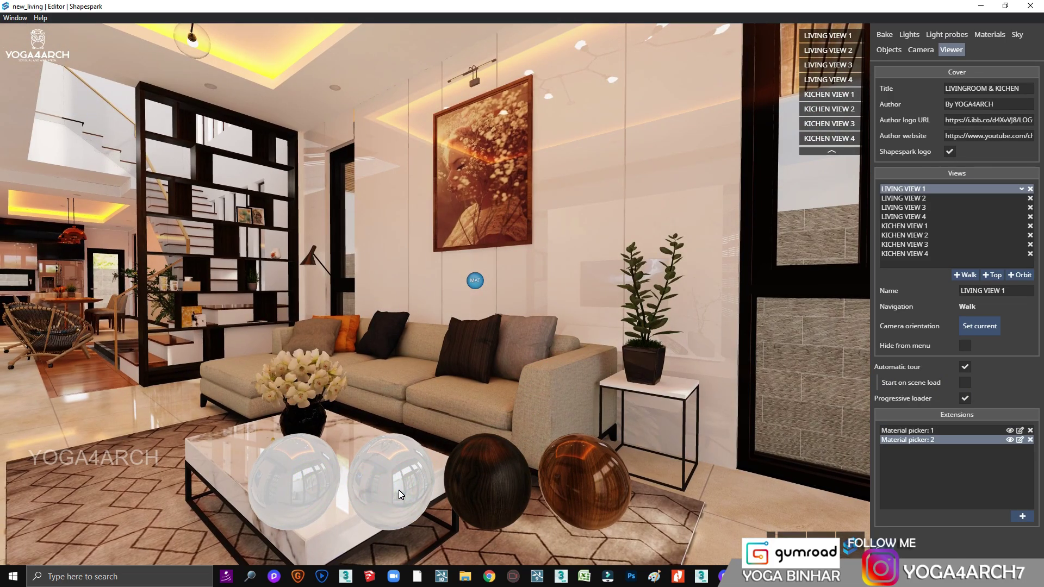
{"action": "left_click", "coordinate": [492, 484]}
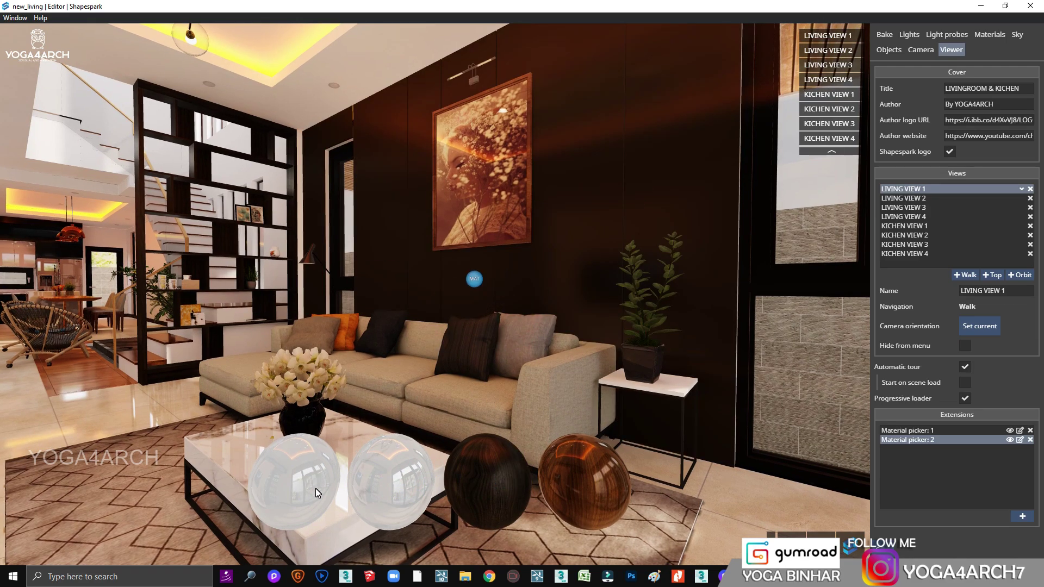
{"action": "left_click", "coordinate": [317, 493]}
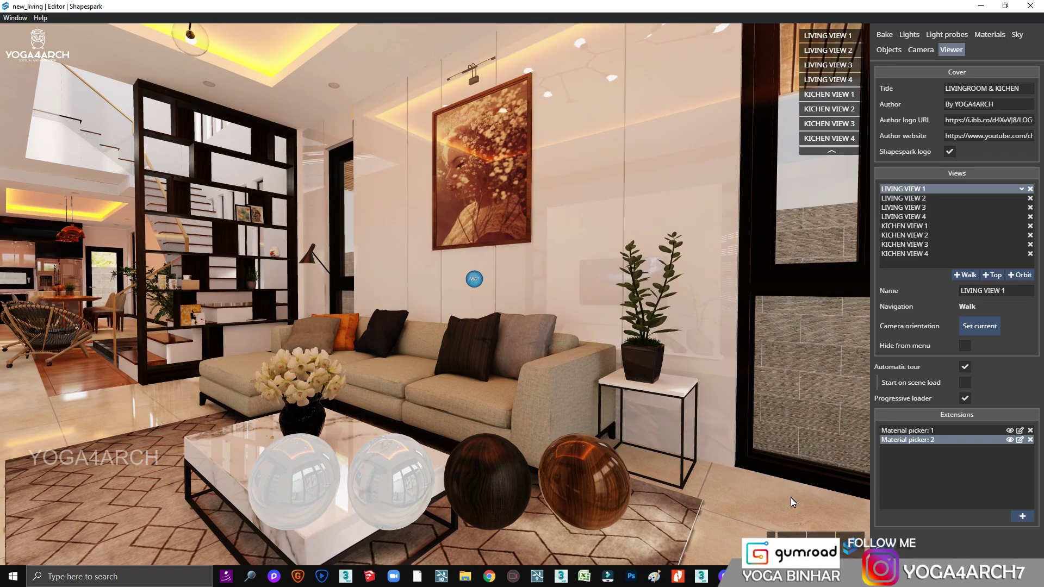
{"action": "left_click", "coordinate": [660, 434]}
{"action": "left_click_drag", "start_coordinate": [557, 448], "coordinate": [497, 339]}
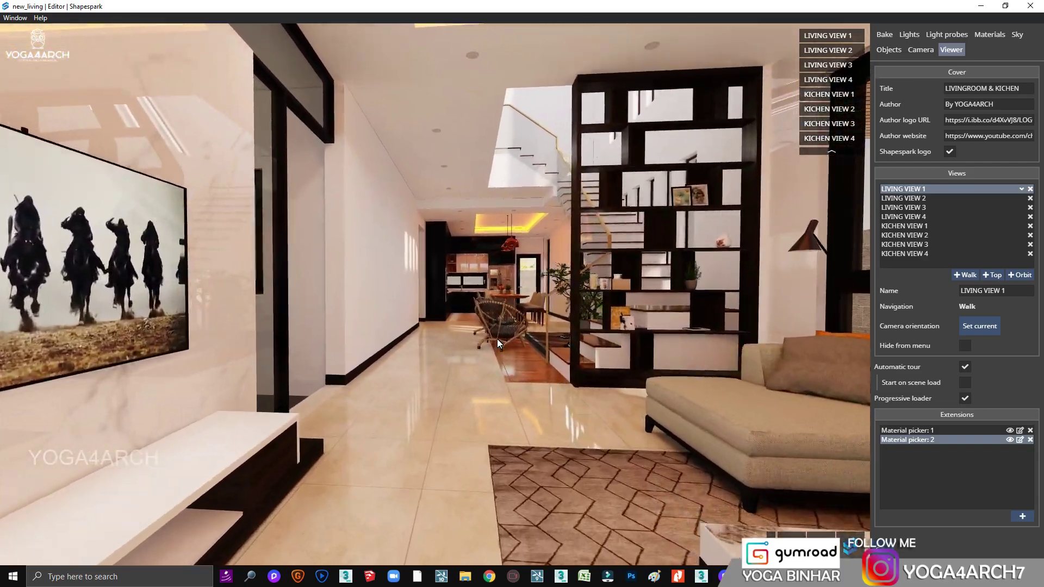
{"action": "left_click", "coordinate": [530, 333]}
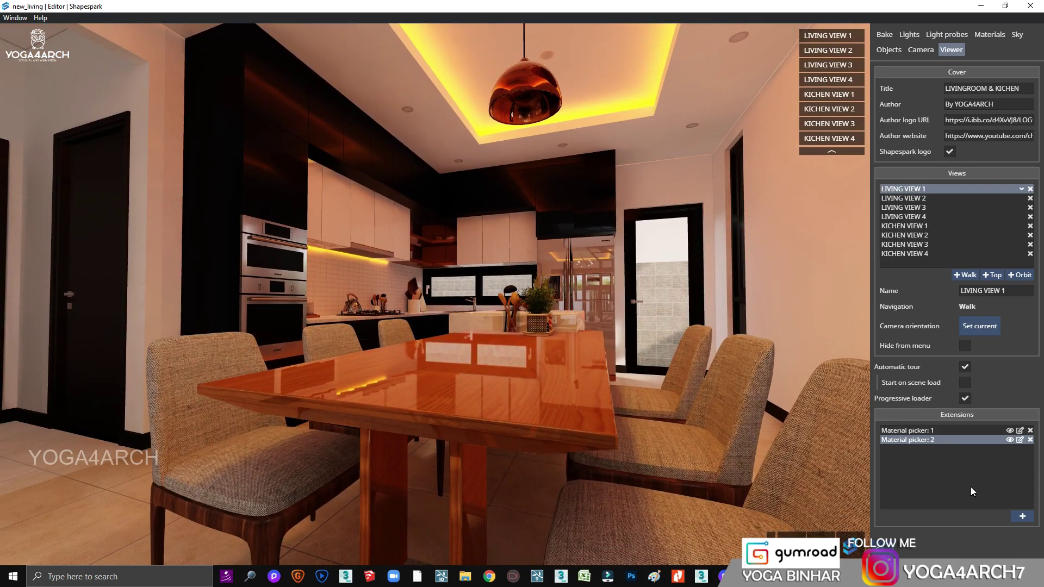
Step: Create a third Material picker replacing the dining table's 1. GO TEAK material
{"action": "left_click", "coordinate": [1023, 516]}
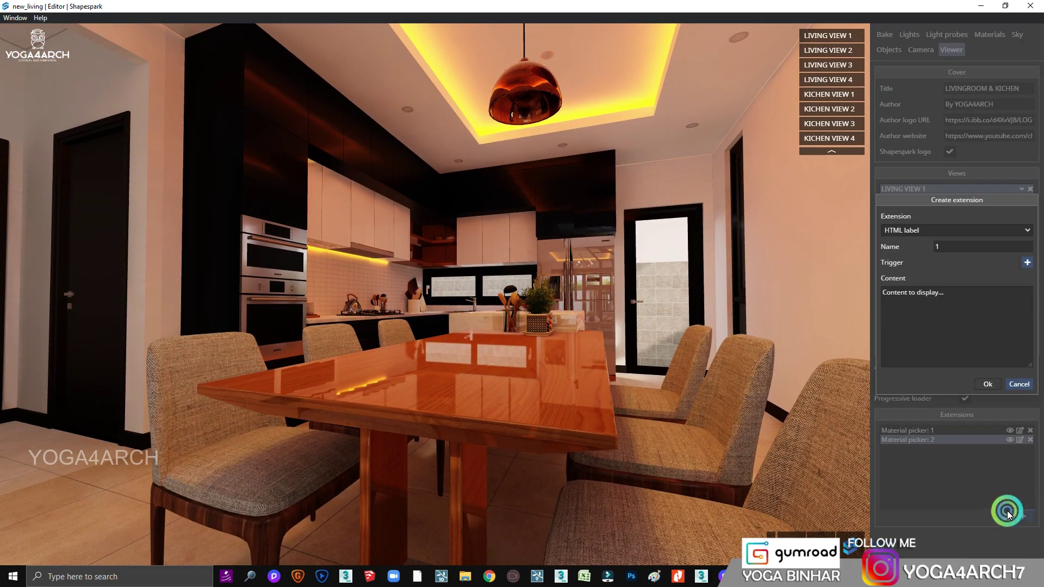
{"action": "left_click", "coordinate": [957, 228]}
{"action": "left_click", "coordinate": [943, 265]}
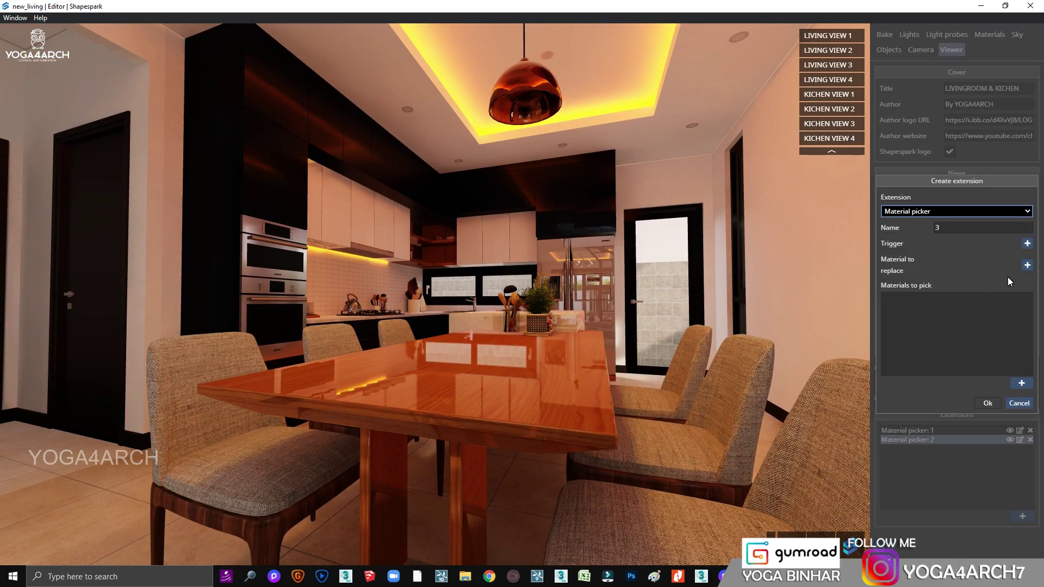
{"action": "left_click", "coordinate": [1027, 265]}
{"action": "left_click", "coordinate": [543, 396]}
{"action": "left_click", "coordinate": [973, 318]}
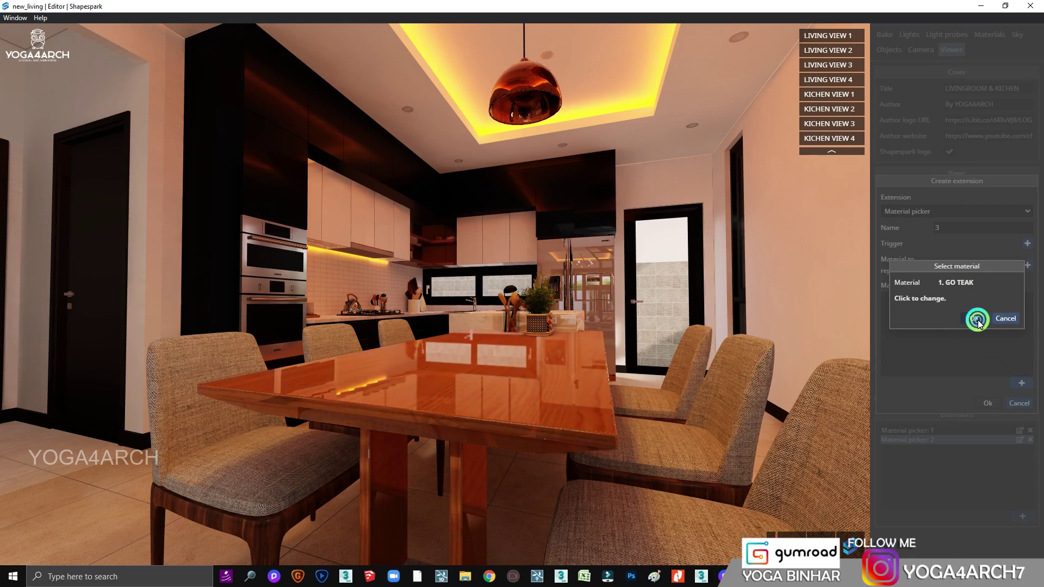
Step: Add cửa trắng and Blinds_Roman_Hobbled_Blue as pickable materials
{"action": "left_click", "coordinate": [1022, 383]}
{"action": "mouse_move", "coordinate": [762, 354]}
{"action": "left_mouse_down"}
{"action": "mouse_move", "coordinate": [588, 382]}
{"action": "mouse_move", "coordinate": [680, 331]}
{"action": "left_mouse_up"}
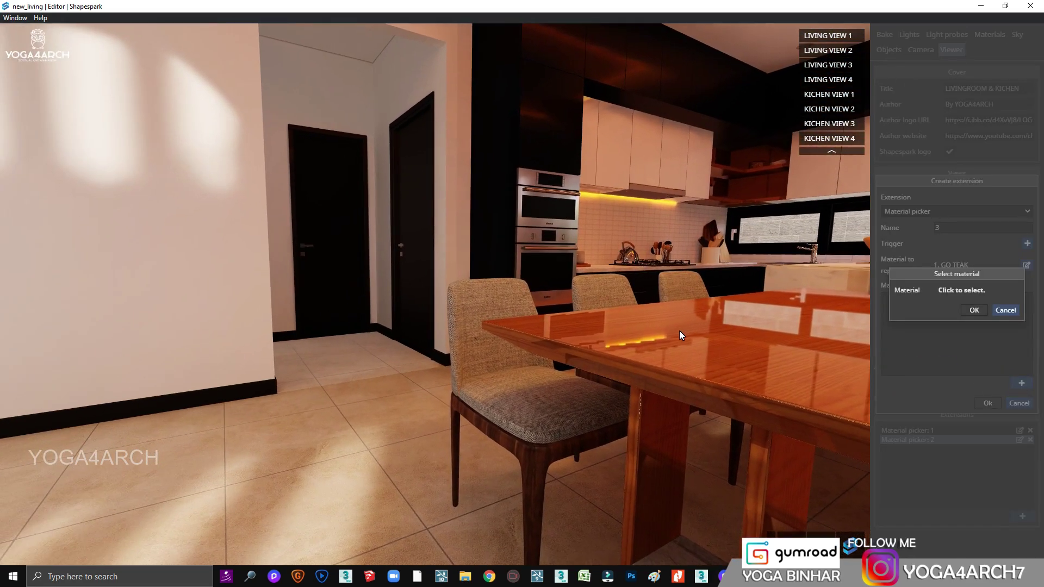
{"action": "left_click", "coordinate": [671, 162]}
{"action": "left_click", "coordinate": [974, 310]}
{"action": "left_click", "coordinate": [1022, 383]}
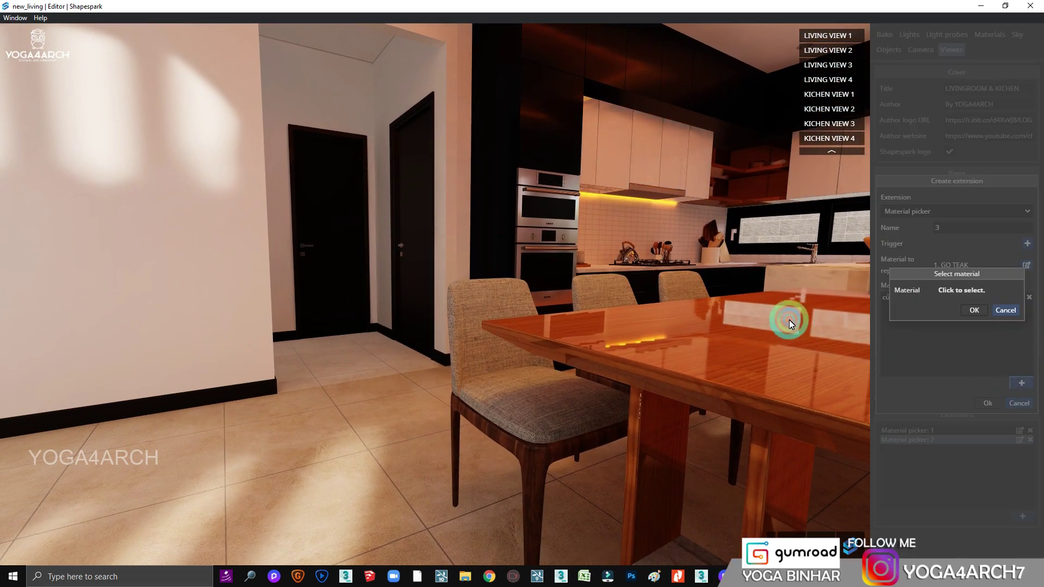
{"action": "mouse_move", "coordinate": [788, 320]}
{"action": "left_mouse_down"}
{"action": "mouse_move", "coordinate": [402, 325]}
{"action": "mouse_move", "coordinate": [815, 315]}
{"action": "mouse_move", "coordinate": [989, 381]}
{"action": "left_mouse_up"}
{"action": "left_click", "coordinate": [345, 205]}
{"action": "left_click", "coordinate": [973, 318]}
Step: Place a MAT sphere trigger above the dining table and save the third picker
{"action": "left_click", "coordinate": [1027, 243]}
{"action": "left_click", "coordinate": [602, 337]}
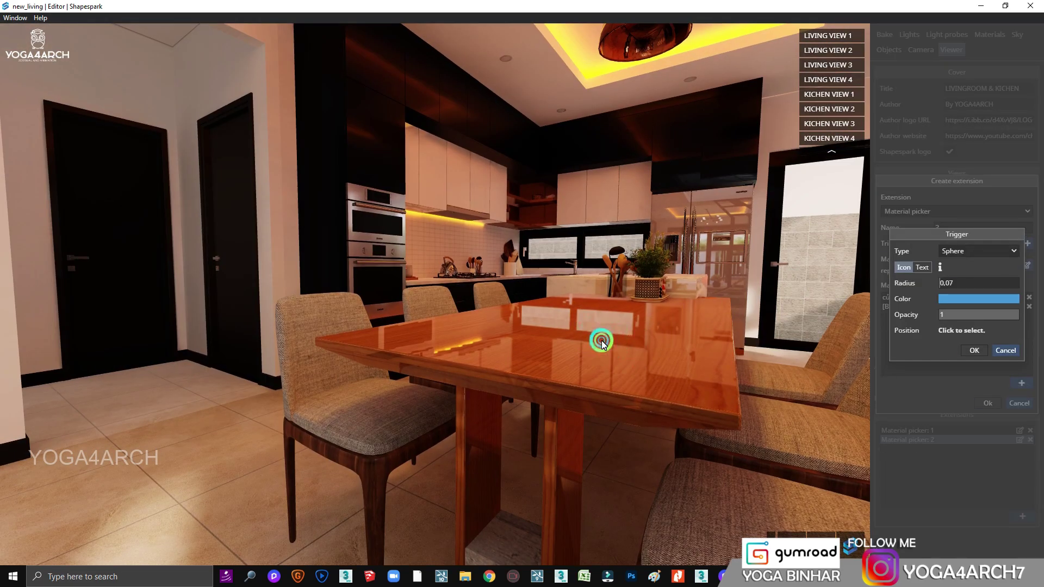
{"action": "left_click", "coordinate": [647, 308]}
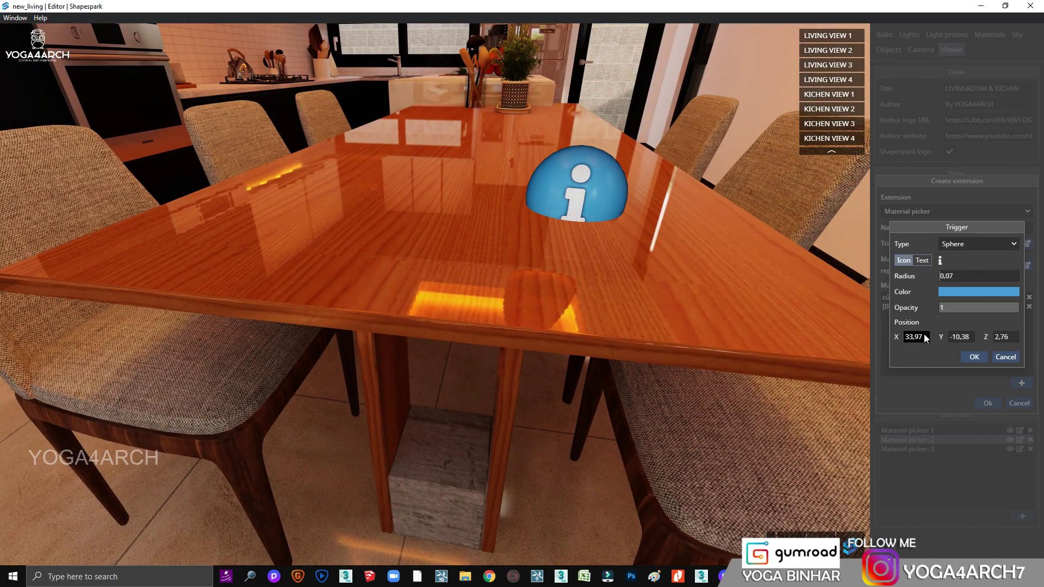
{"action": "left_click_drag", "start_coordinate": [927, 338], "coordinate": [1009, 342]}
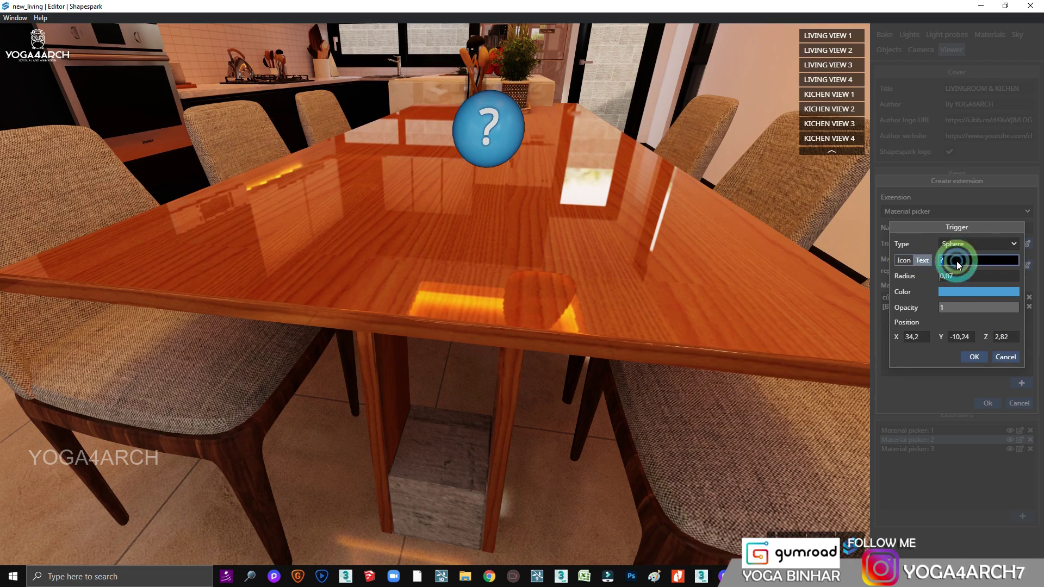
{"action": "left_click", "coordinate": [983, 358]}
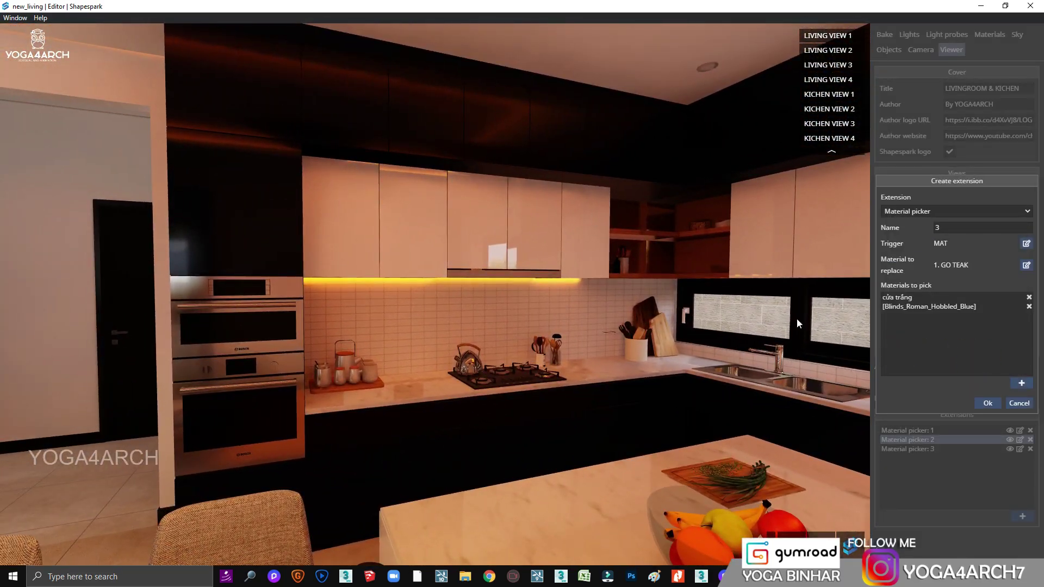
{"action": "left_click", "coordinate": [985, 401]}
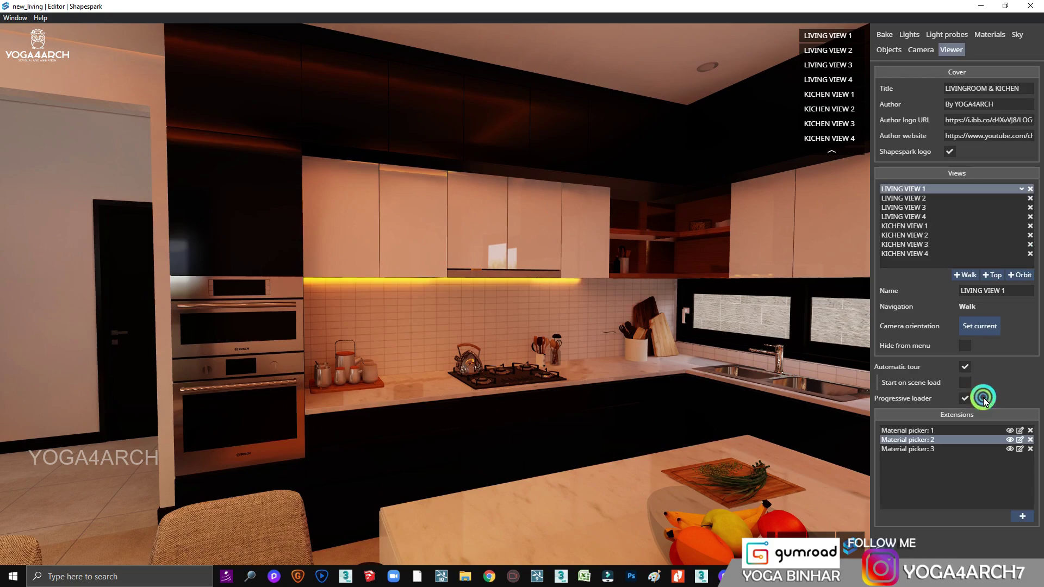
Step: Create a fourth Material picker replacing the cabinets' Preto Pintura Esmalte
{"action": "left_click", "coordinate": [1023, 516]}
{"action": "left_click", "coordinate": [1006, 360]}
{"action": "left_click", "coordinate": [995, 230]}
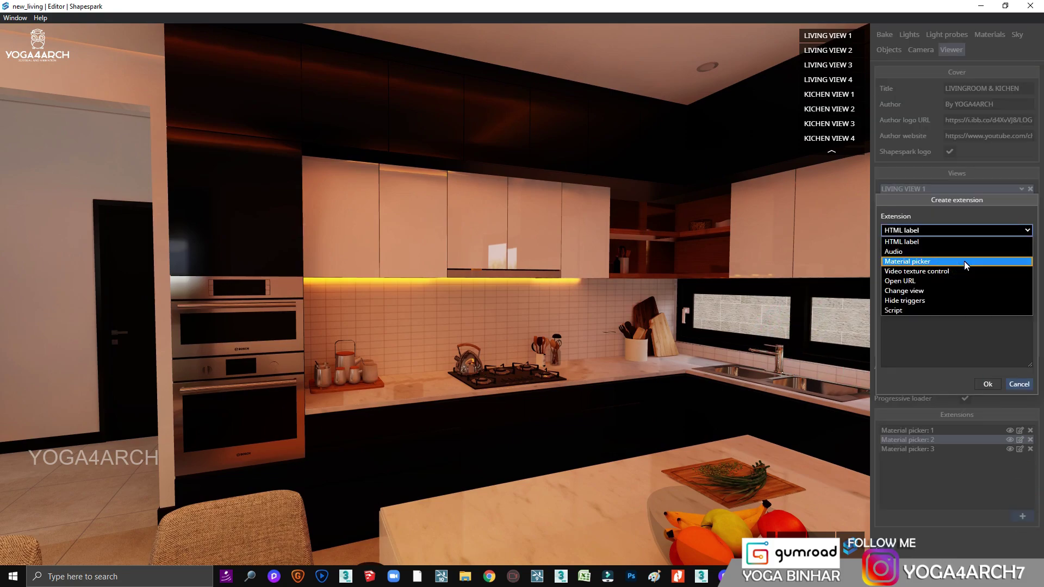
{"action": "left_click", "coordinate": [964, 261]}
{"action": "left_click", "coordinate": [1027, 265]}
{"action": "left_click", "coordinate": [523, 140]}
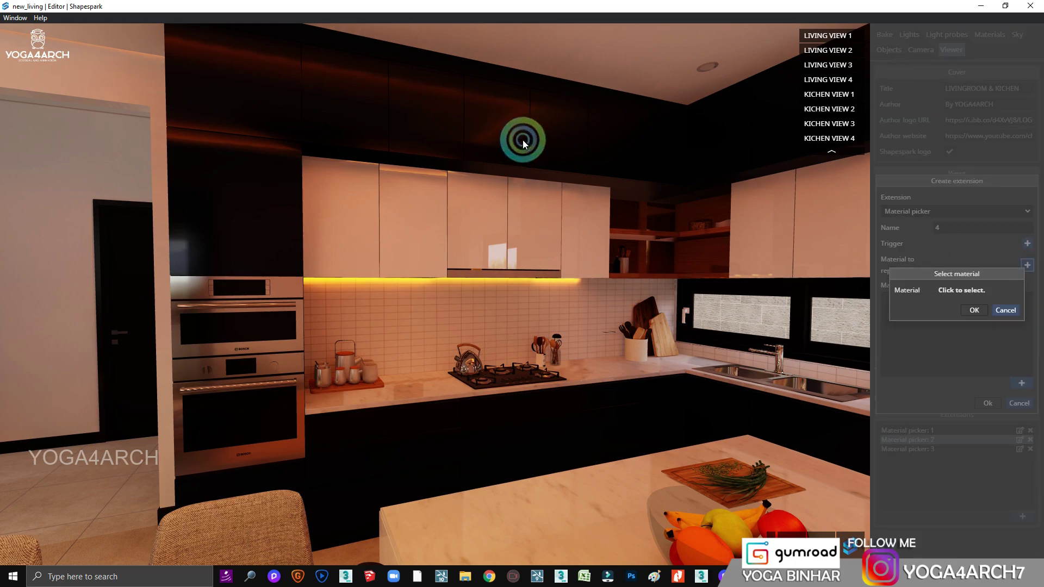
{"action": "left_click", "coordinate": [951, 324]}
Step: Add cửa trắng, 1. DA BEP and Texture 2.jpeg as pickable materials
{"action": "left_click", "coordinate": [1022, 383]}
{"action": "left_click", "coordinate": [531, 240]}
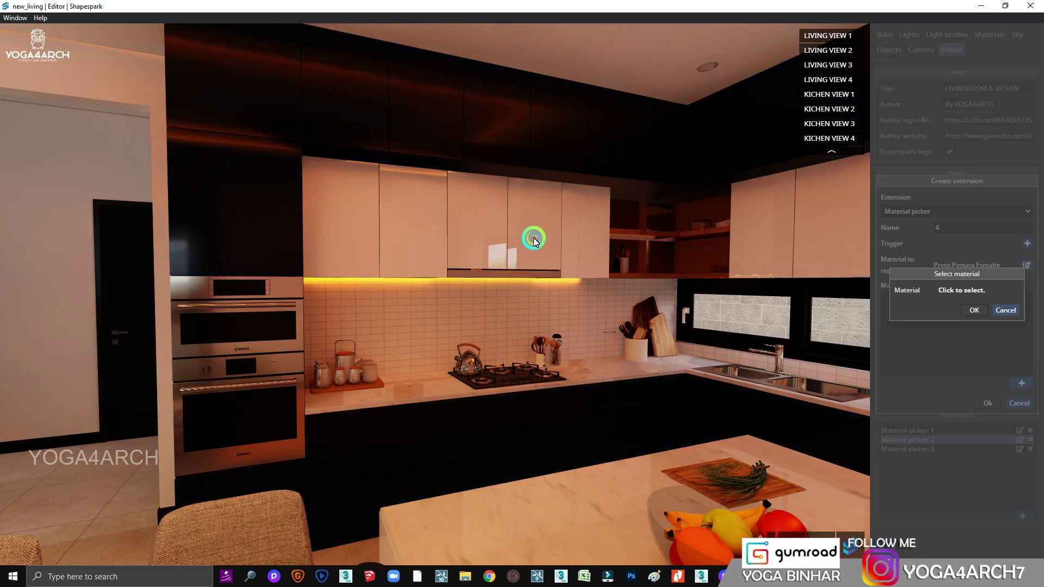
{"action": "left_click", "coordinate": [974, 319]}
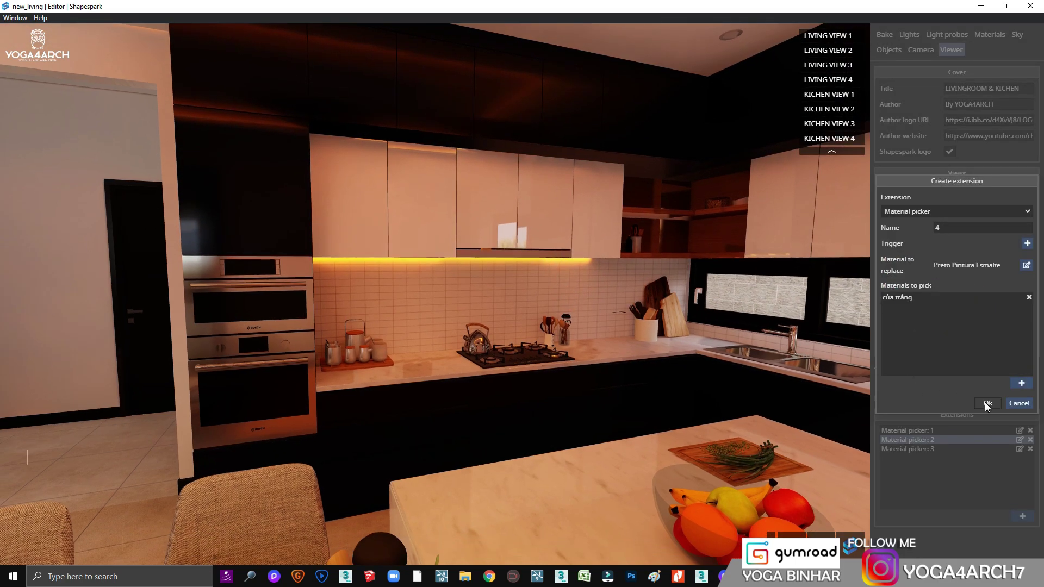
{"action": "left_click", "coordinate": [1022, 383]}
{"action": "left_click", "coordinate": [651, 425]}
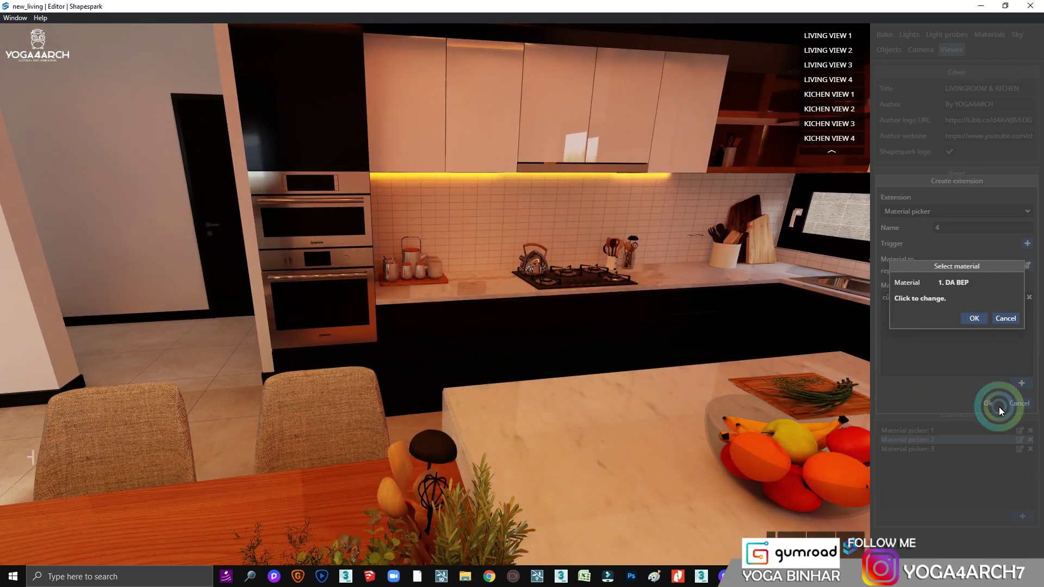
{"action": "left_click", "coordinate": [974, 319]}
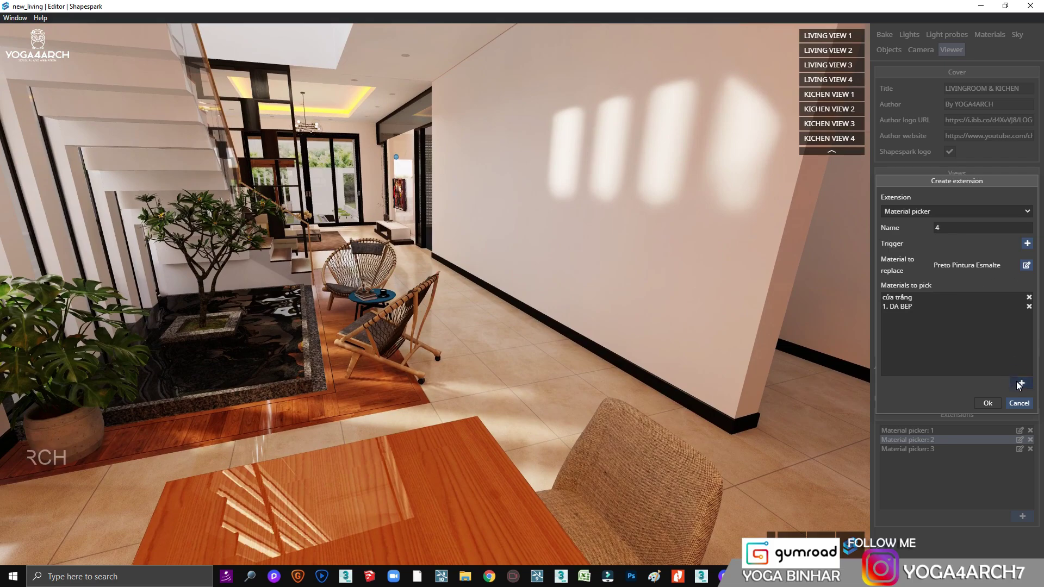
{"action": "left_click", "coordinate": [1020, 384]}
{"action": "left_click", "coordinate": [403, 369]}
{"action": "left_click", "coordinate": [975, 319]}
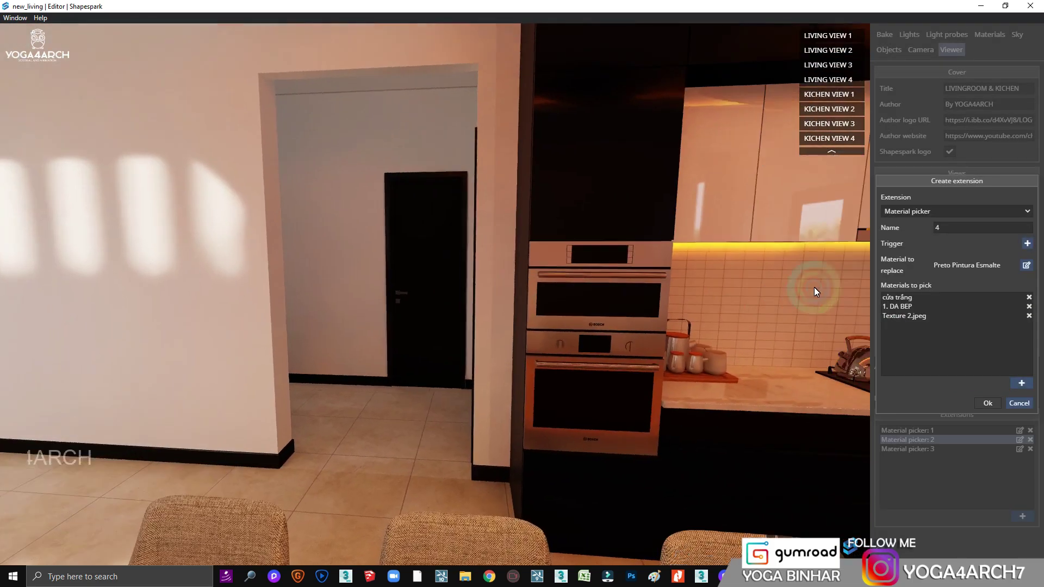
Step: Add a MAT text trigger above the upper cabinets, save the picker, and open its choices
{"action": "left_click", "coordinate": [1028, 244]}
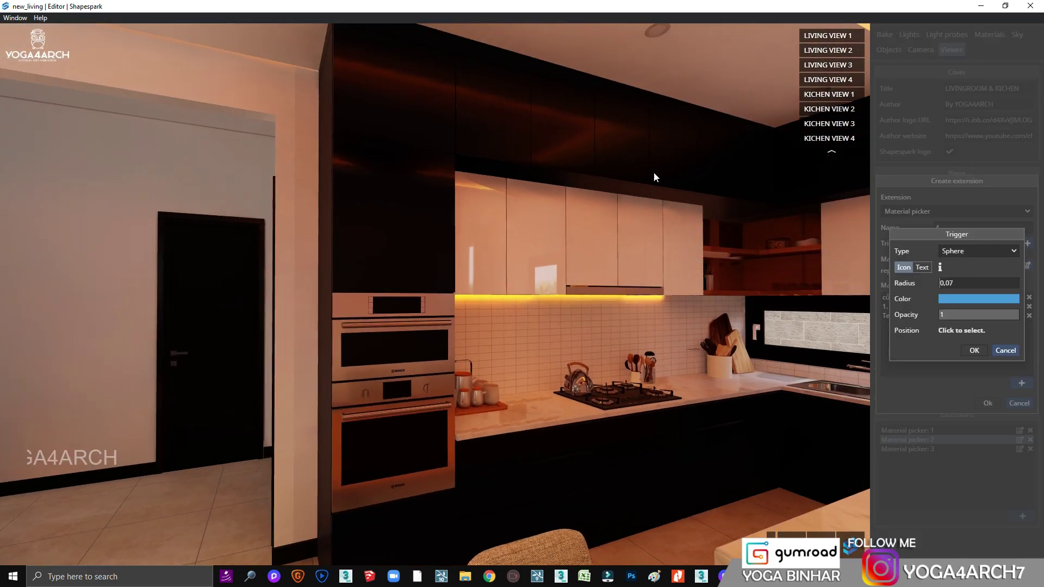
{"action": "left_click", "coordinate": [926, 261]}
{"action": "left_click", "coordinate": [951, 263]}
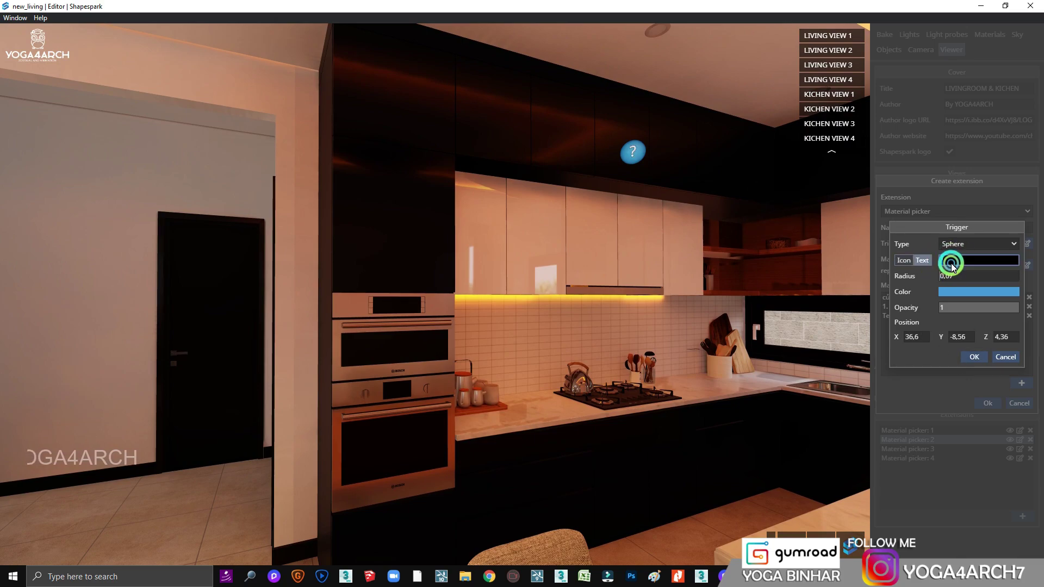
{"action": "type", "text": "MAT"}
{"action": "left_click", "coordinate": [974, 357]}
{"action": "left_click", "coordinate": [985, 394]}
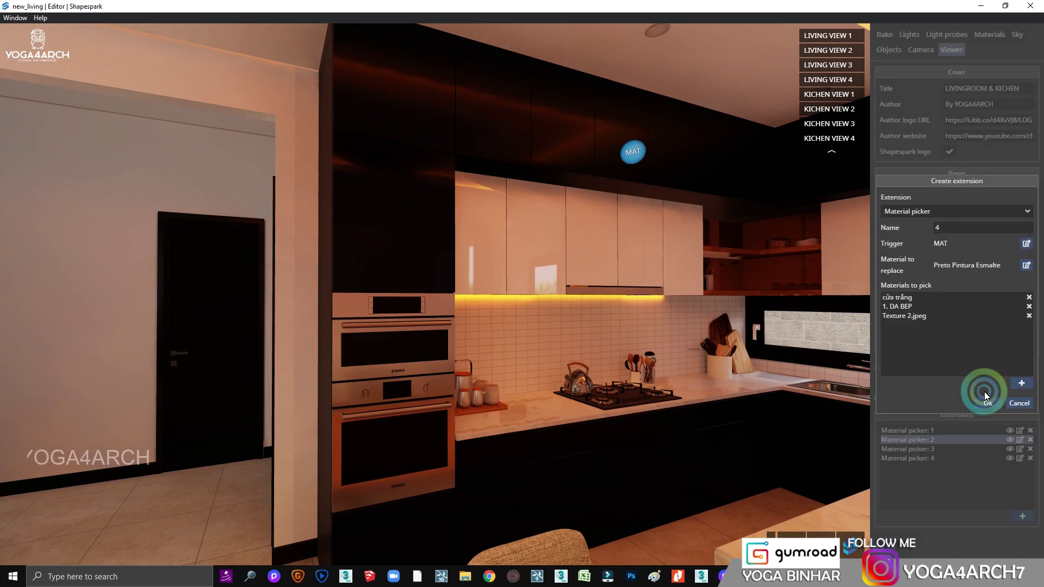
{"action": "left_click", "coordinate": [988, 403]}
{"action": "left_click", "coordinate": [633, 152]}
Step: Try the white and wood materials on the upper kitchen cabinets
{"action": "left_click", "coordinate": [404, 482]}
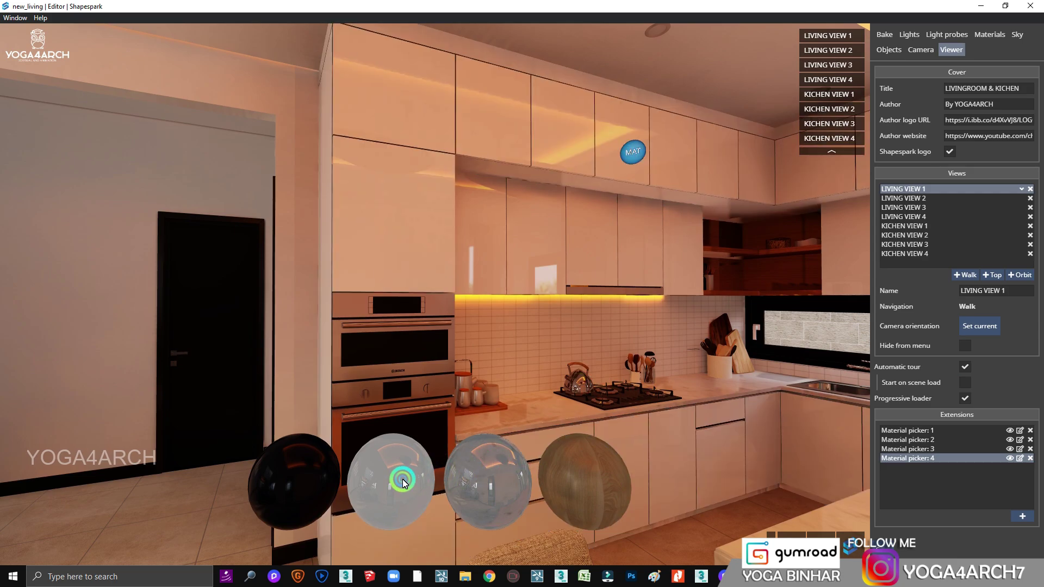
{"action": "left_click", "coordinate": [498, 474]}
{"action": "left_click", "coordinate": [585, 476]}
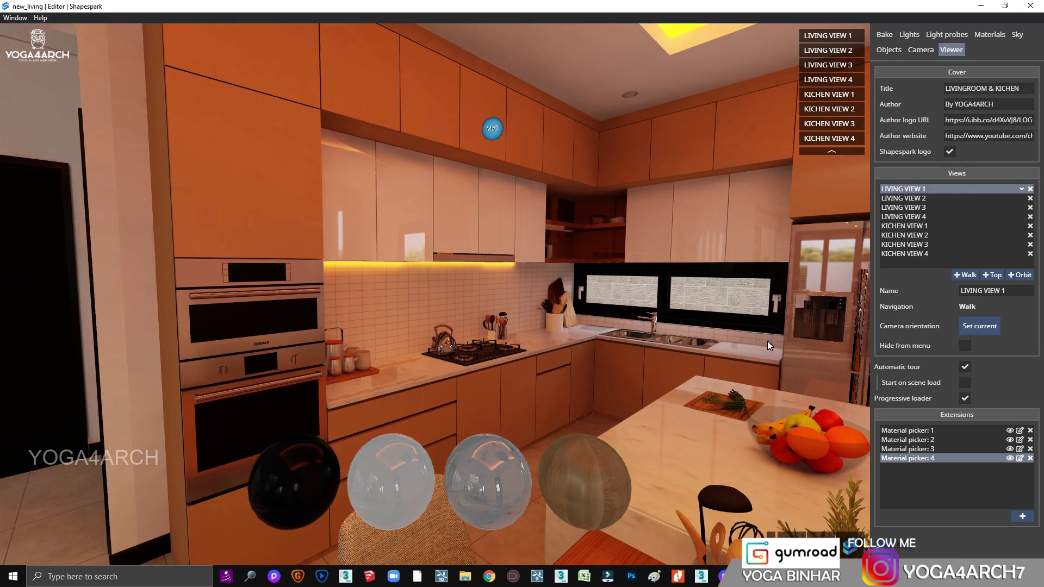
{"action": "left_click_drag", "start_coordinate": [510, 371], "coordinate": [645, 347]}
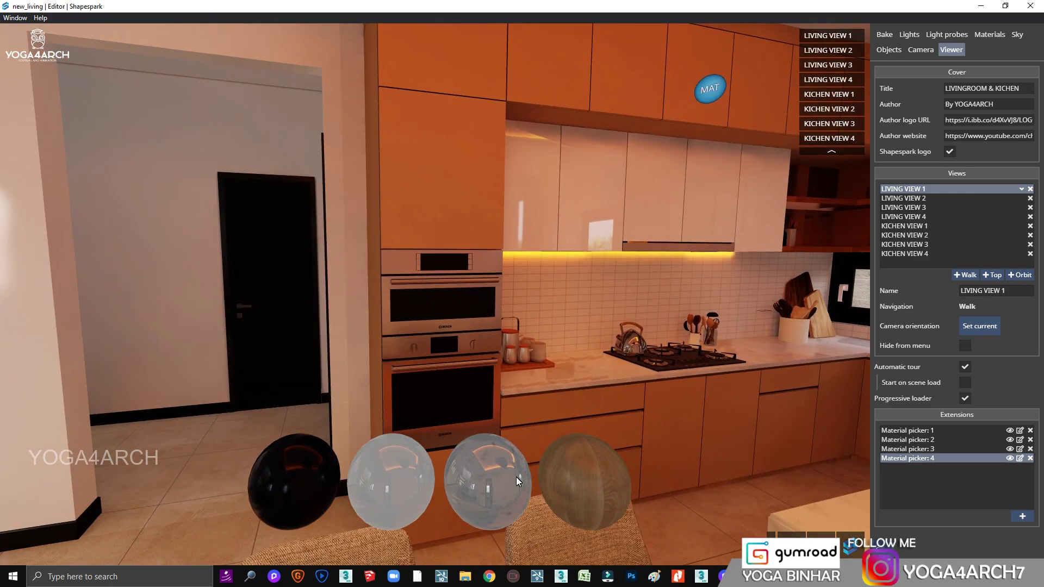
{"action": "left_click", "coordinate": [435, 482]}
{"action": "left_click", "coordinate": [650, 367]}
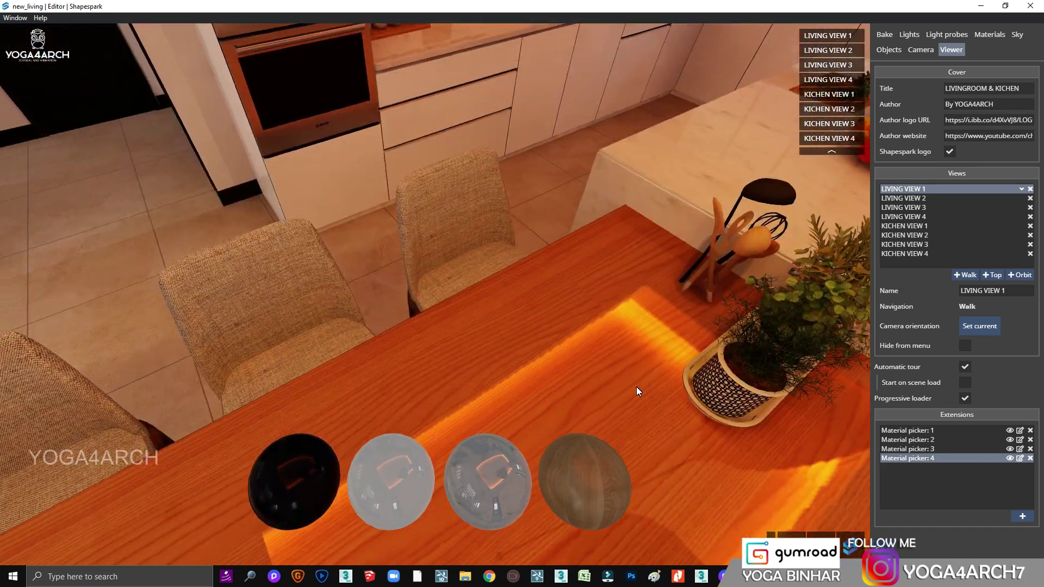
Step: Switch the dining table to white with its MAT material picker
{"action": "left_click", "coordinate": [197, 495]}
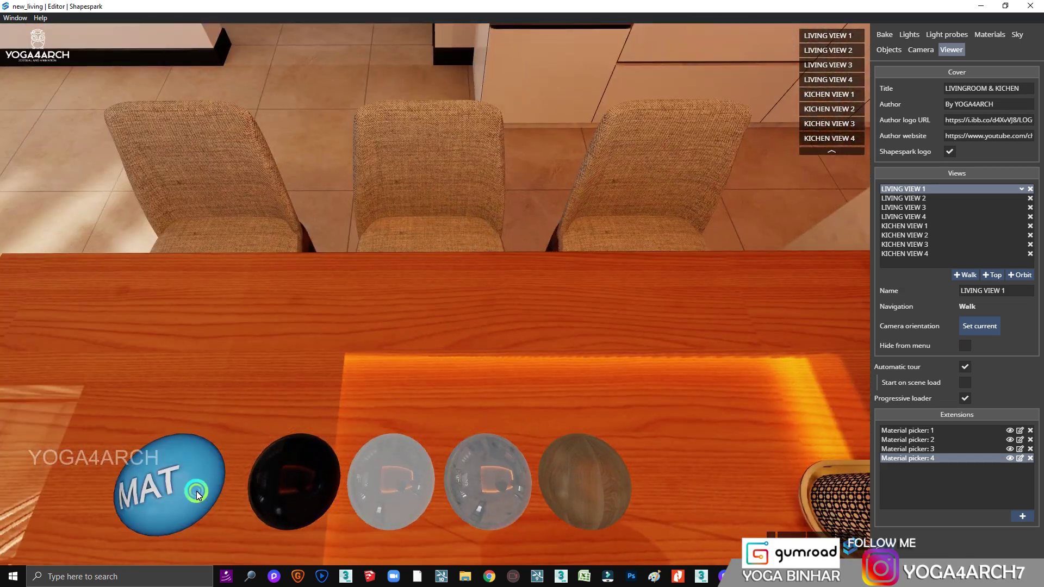
{"action": "left_click", "coordinate": [369, 188]}
{"action": "left_click", "coordinate": [465, 457]}
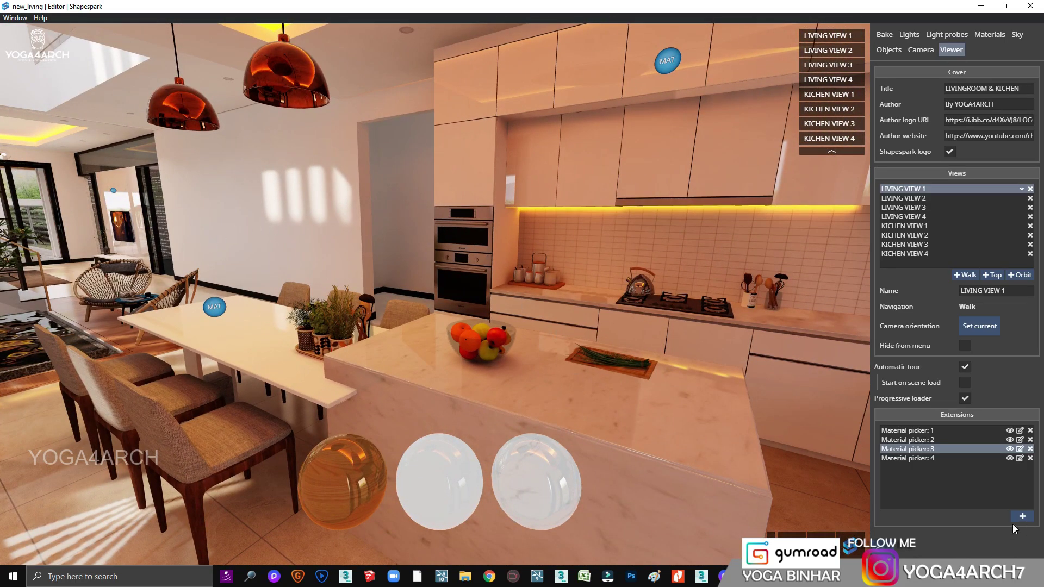
{"action": "left_click", "coordinate": [869, 538]}
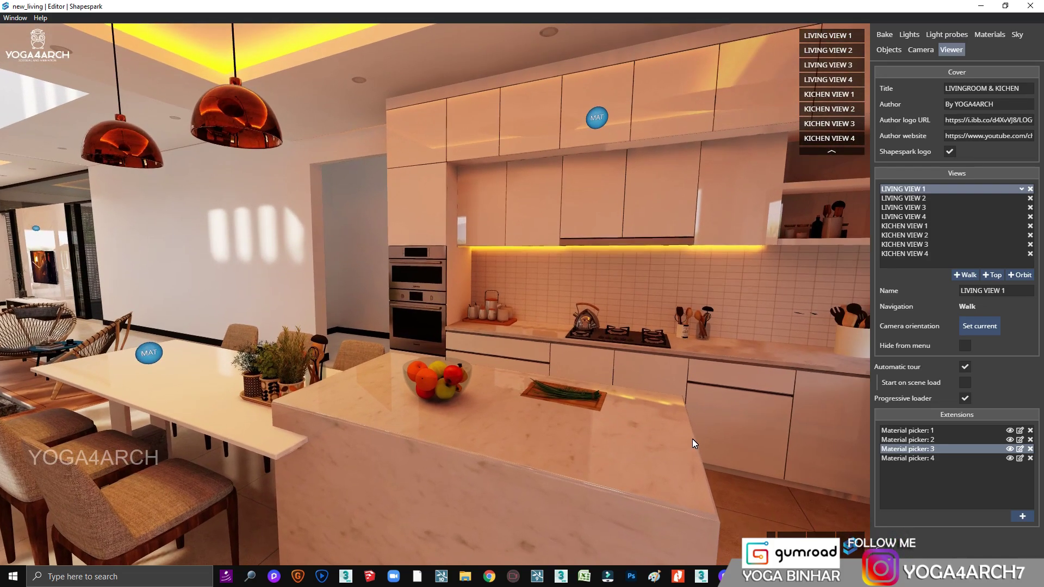
Step: Return the upper cabinets to their dark finish
{"action": "left_click", "coordinate": [597, 118]}
{"action": "left_click", "coordinate": [294, 479]}
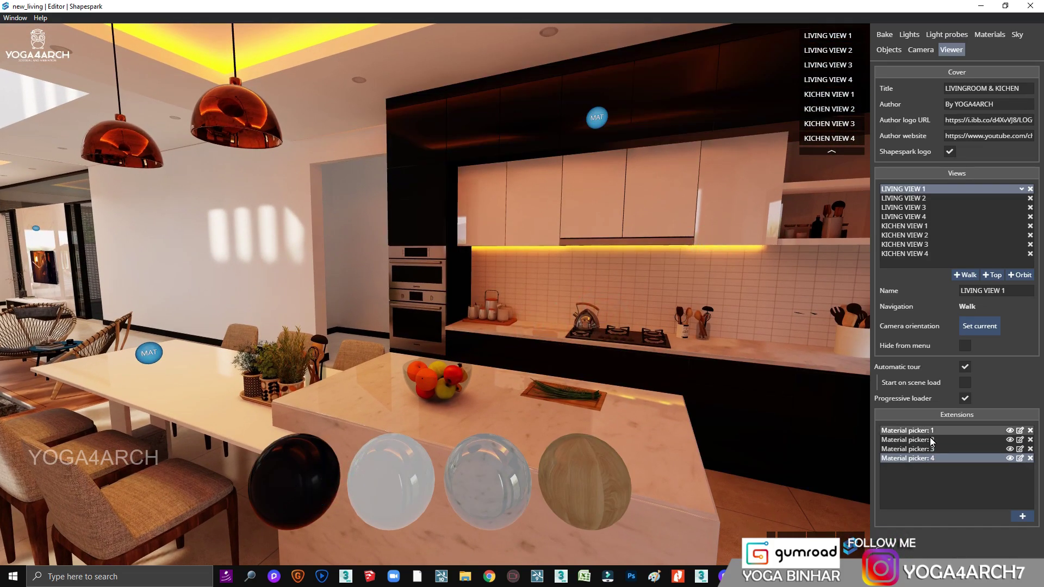
{"action": "left_click", "coordinate": [1022, 516]}
Step: Create a material picker for the island countertop offering Preto Pintura Esmalte
{"action": "left_click", "coordinate": [985, 231]}
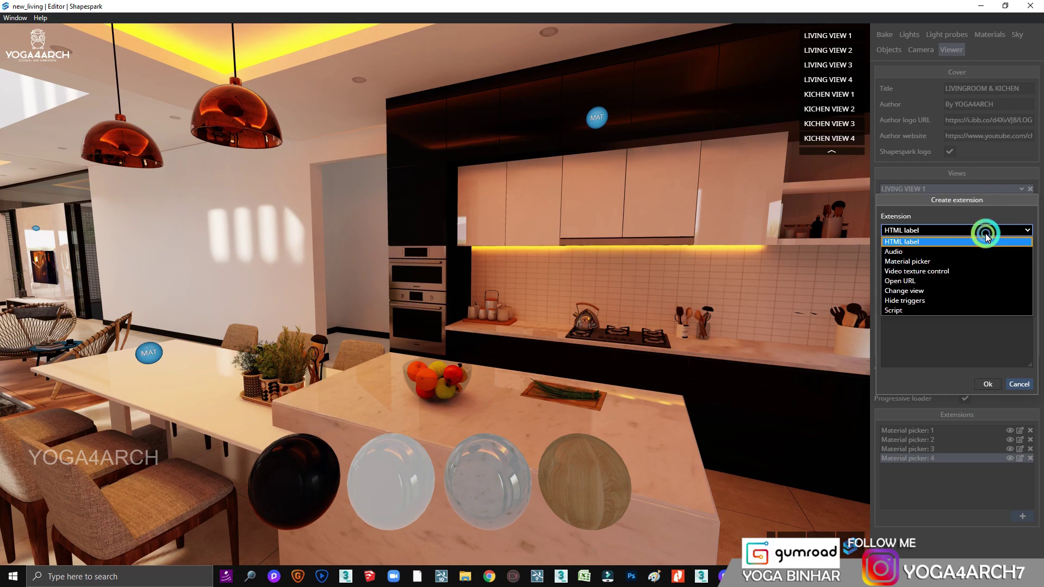
{"action": "left_click", "coordinate": [928, 262]}
{"action": "left_click", "coordinate": [1028, 264]}
{"action": "left_click", "coordinate": [669, 455]}
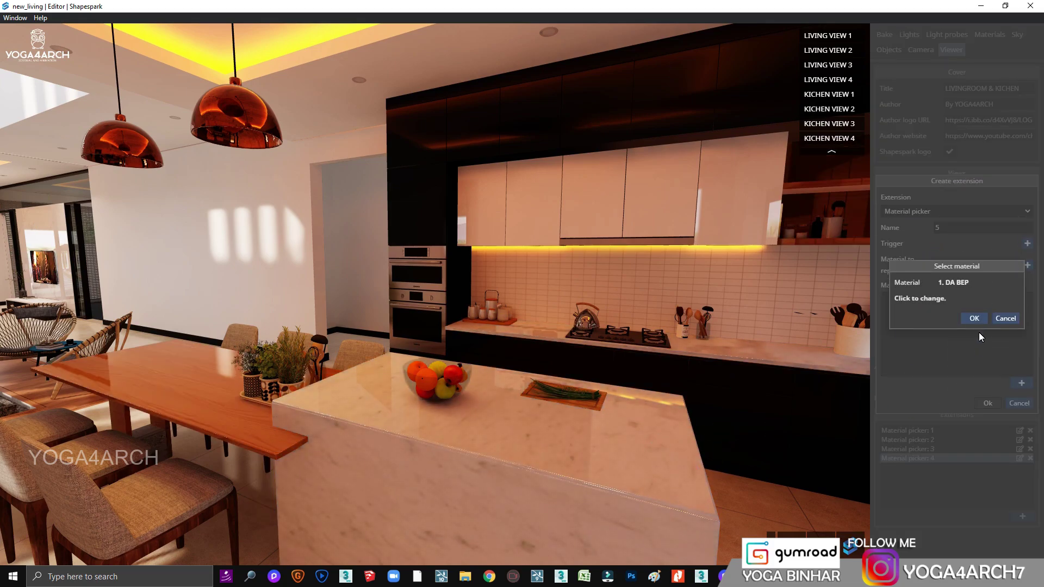
{"action": "left_click", "coordinate": [974, 318]}
{"action": "left_click", "coordinate": [1022, 382]}
{"action": "left_click", "coordinate": [702, 163]}
{"action": "left_click", "coordinate": [972, 321]}
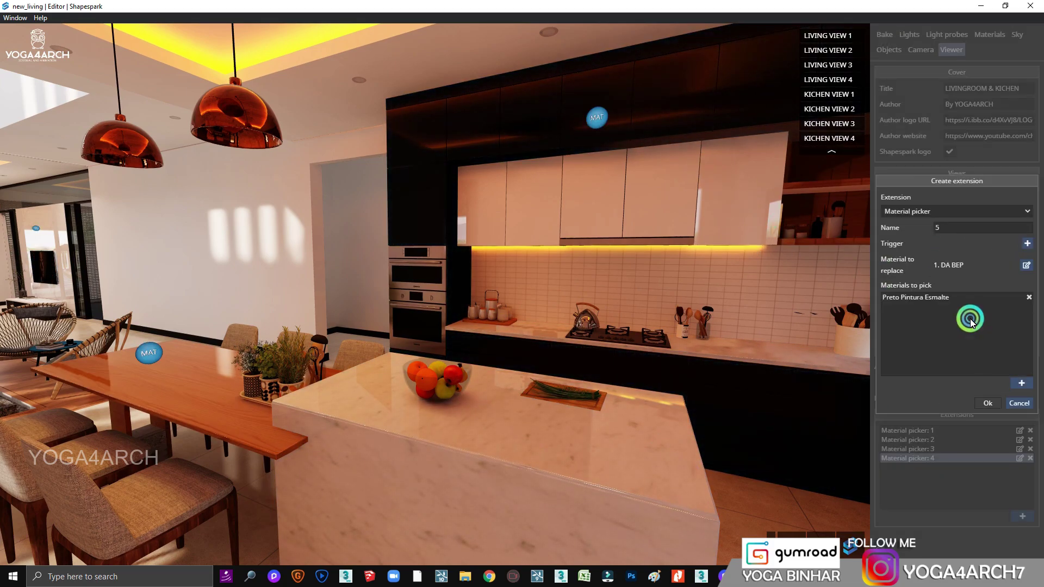
Step: Add Material16 to the pick list and place a MAT trigger on the island countertop
{"action": "key", "text": "Left"}
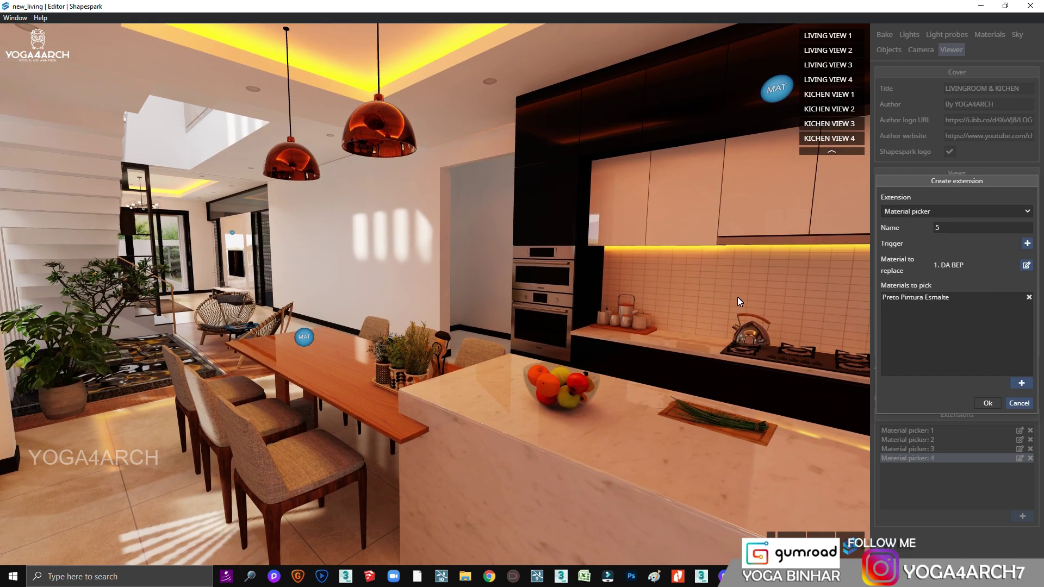
{"action": "left_click", "coordinate": [1011, 384]}
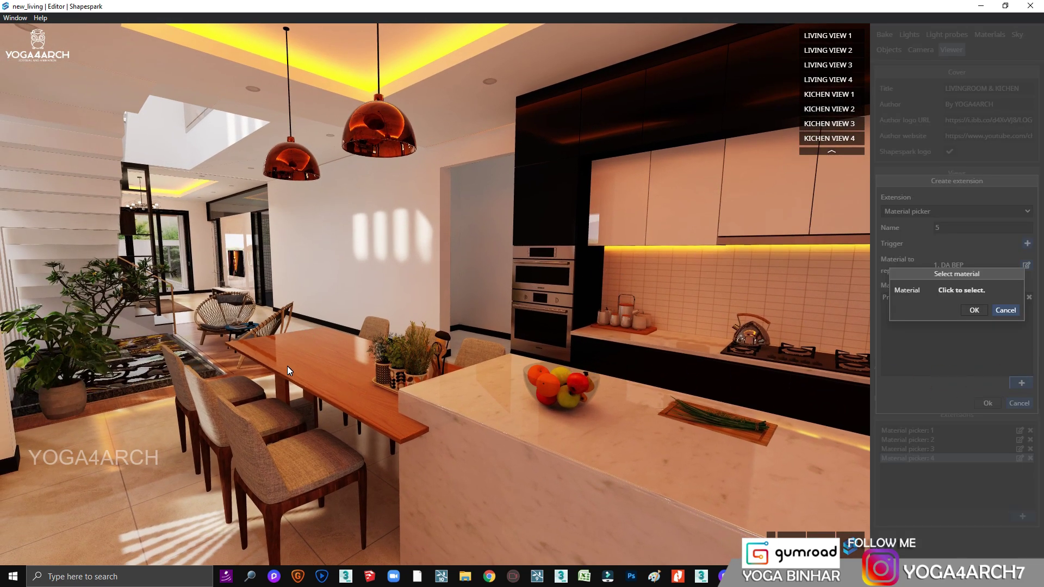
{"action": "left_click", "coordinate": [982, 322]}
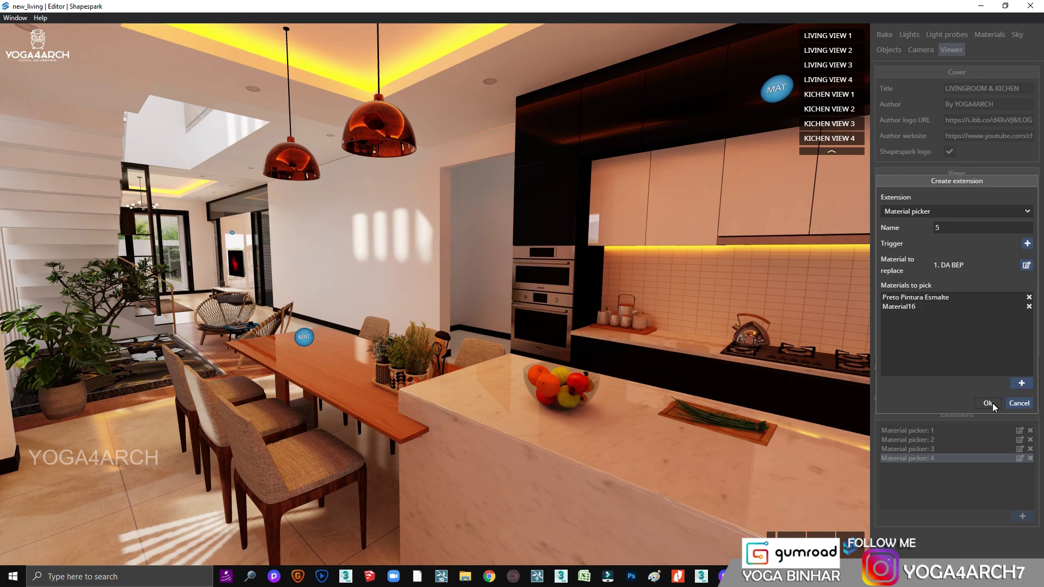
{"action": "left_click_drag", "start_coordinate": [685, 401], "coordinate": [738, 403]}
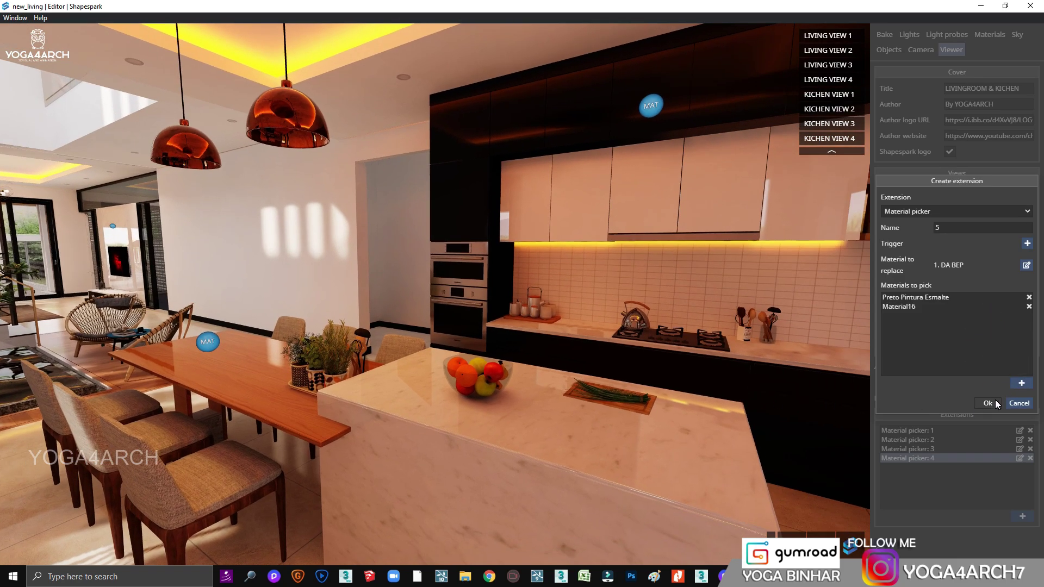
{"action": "left_click", "coordinate": [1028, 245]}
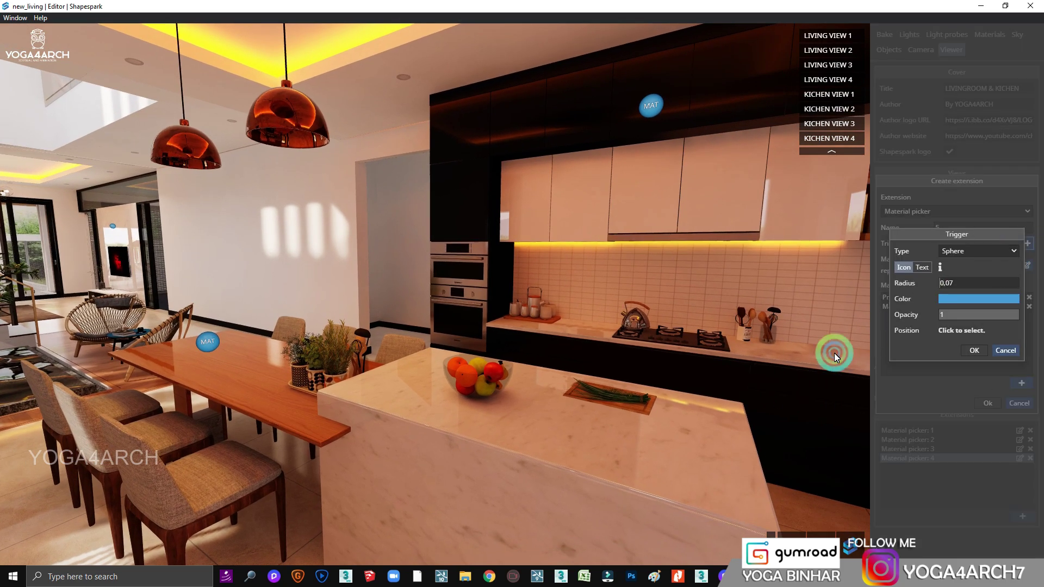
{"action": "left_click", "coordinate": [559, 418]}
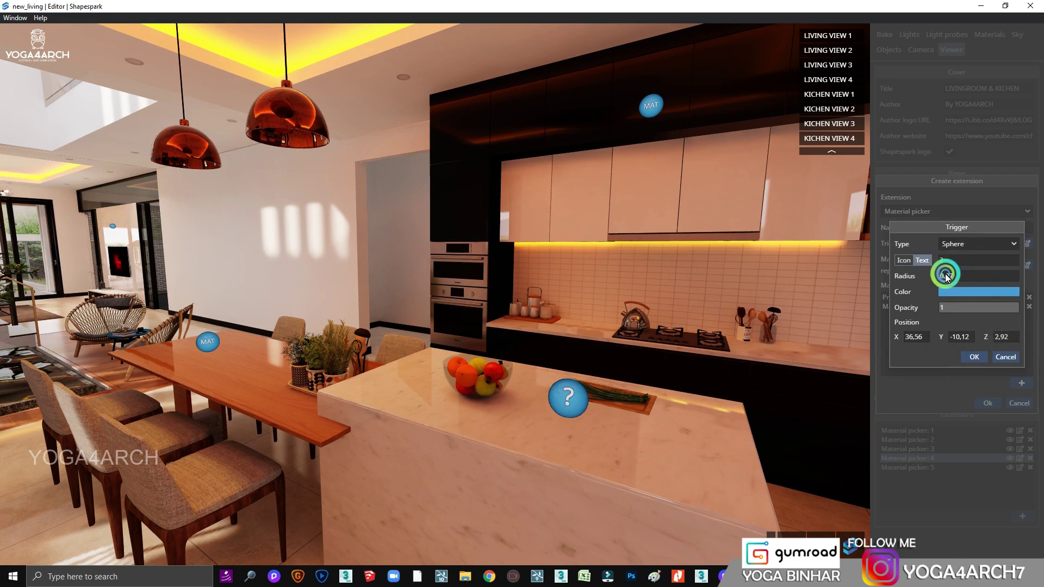
{"action": "left_click", "coordinate": [973, 357]}
Step: Save the countertop picker and preview the wood and white marble island finishes
{"action": "left_click", "coordinate": [996, 406]}
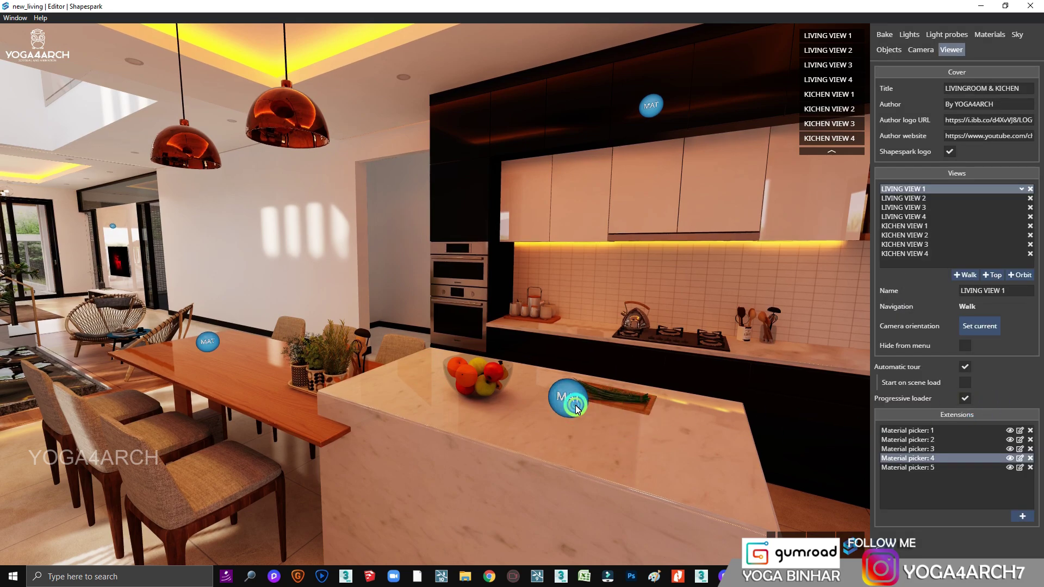
{"action": "left_click", "coordinate": [569, 397]}
{"action": "left_click", "coordinate": [443, 482]}
{"action": "left_click", "coordinate": [680, 89]}
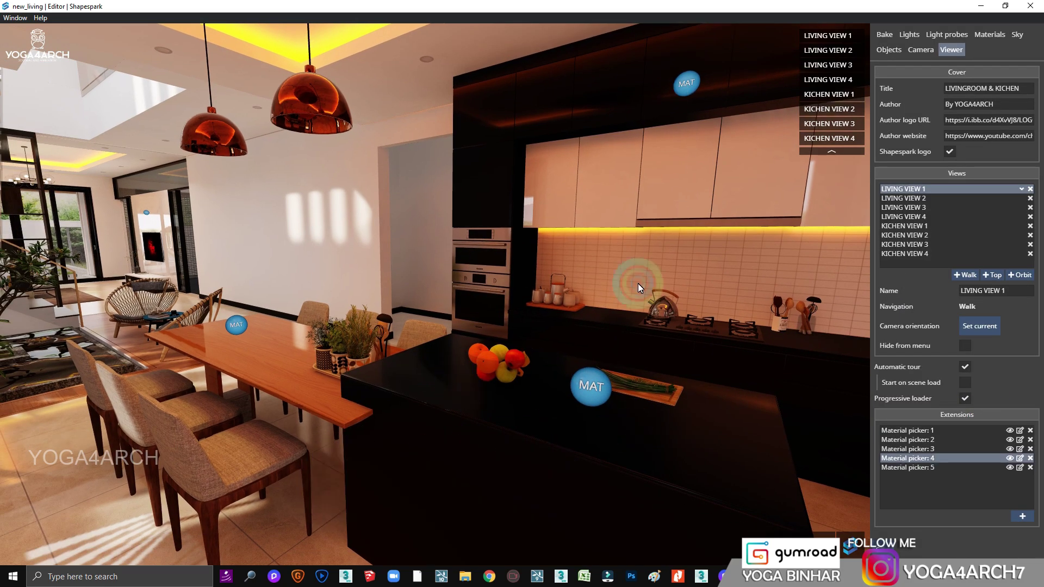
{"action": "left_click", "coordinate": [508, 303]}
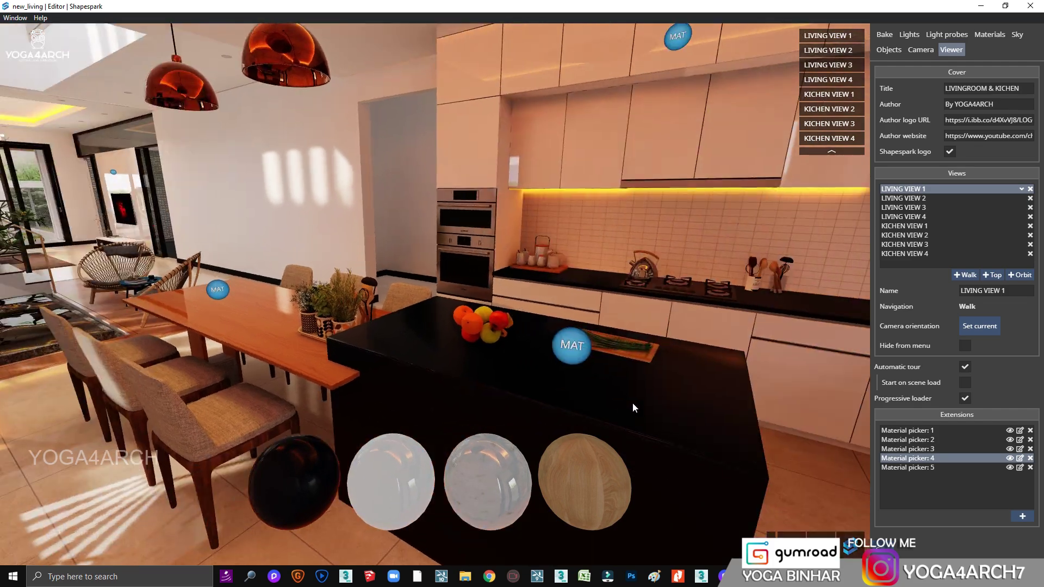
{"action": "left_click", "coordinate": [570, 346]}
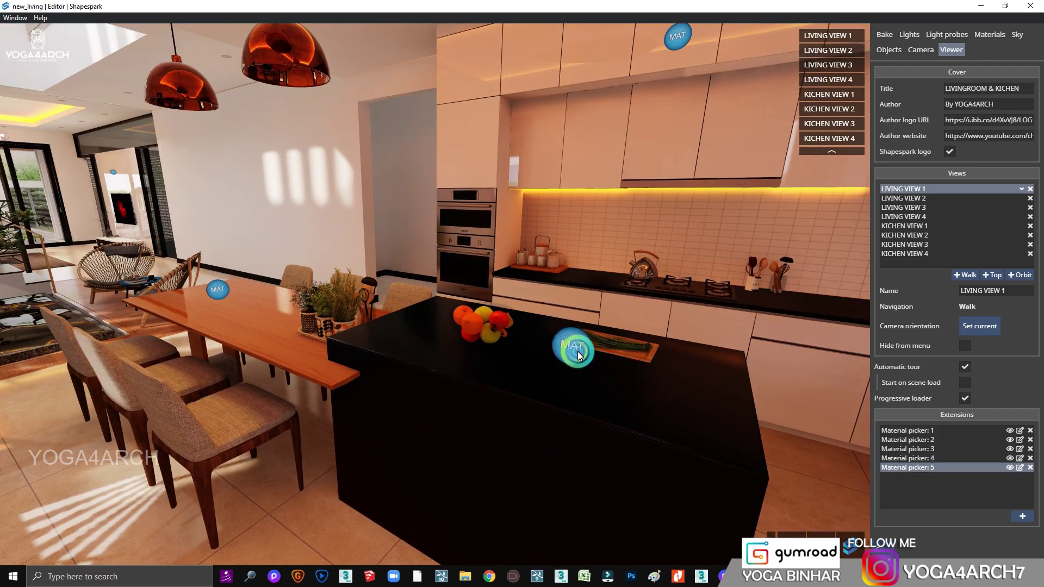
{"action": "left_click", "coordinate": [560, 440]}
{"action": "left_click", "coordinate": [357, 496]}
Step: Back away to view the dining area, then move in close to the fruit bowl
{"action": "scroll", "coordinate": [642, 389], "scroll_direction": "down", "scroll_amount": 5}
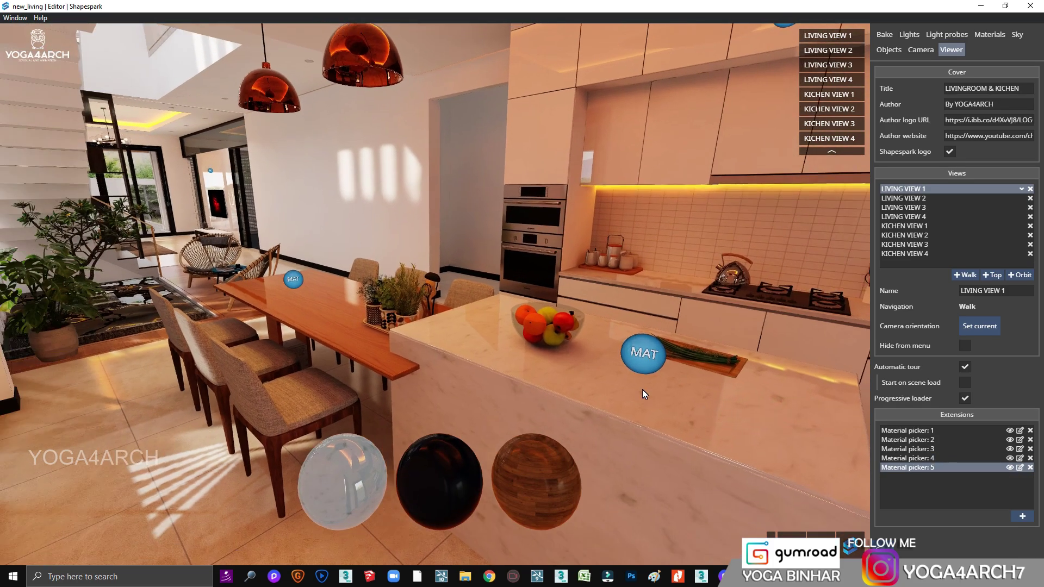
{"action": "left_click_drag", "start_coordinate": [641, 390], "coordinate": [351, 246]}
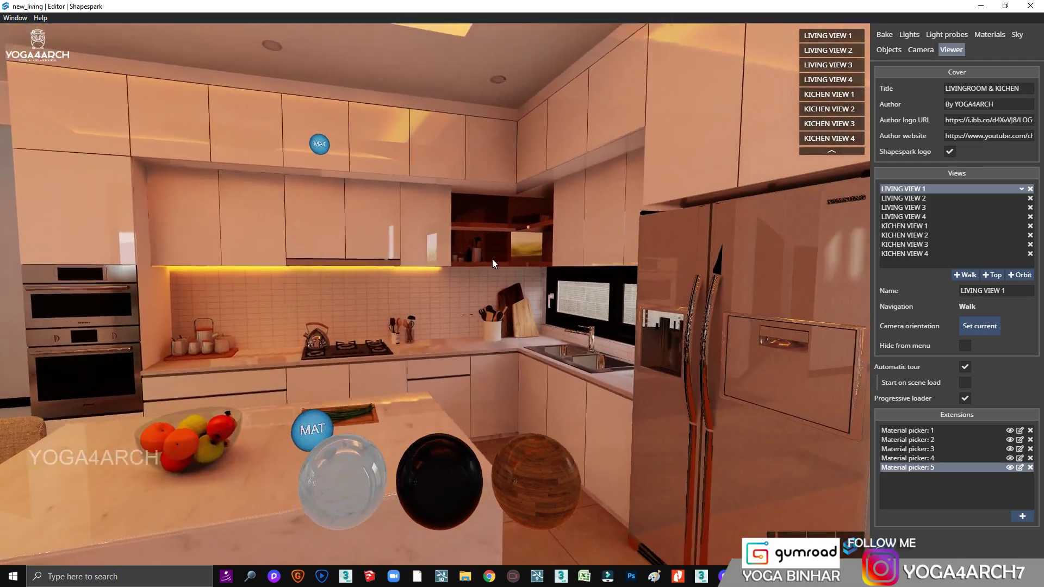
{"action": "left_click_drag", "start_coordinate": [366, 241], "coordinate": [537, 345]}
{"action": "scroll", "coordinate": [531, 391], "scroll_direction": "up", "scroll_amount": 3}
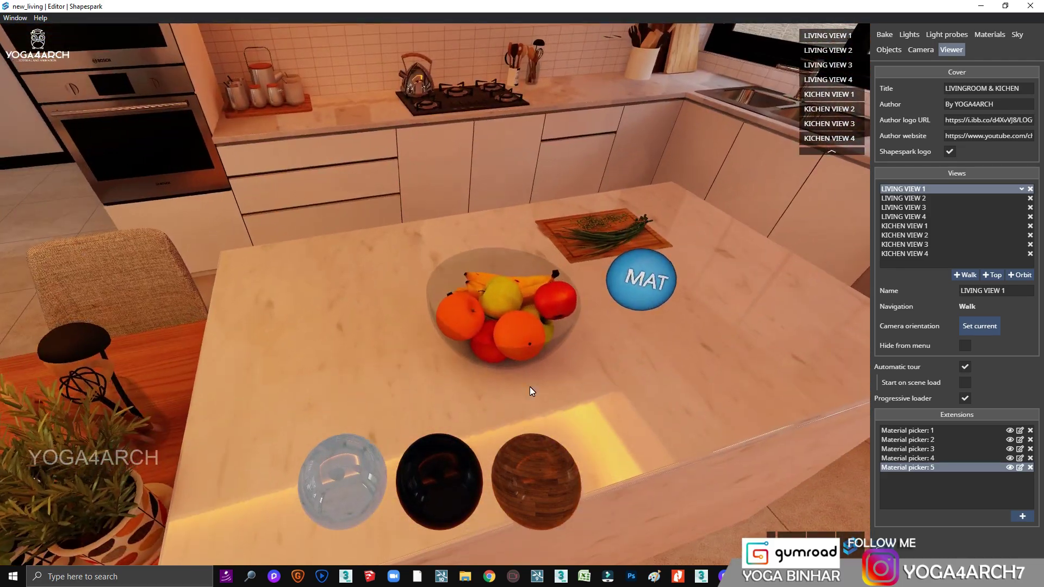
{"action": "left_click_drag", "start_coordinate": [532, 391], "coordinate": [390, 367]}
{"action": "scroll", "coordinate": [528, 333], "scroll_direction": "up", "scroll_amount": 3}
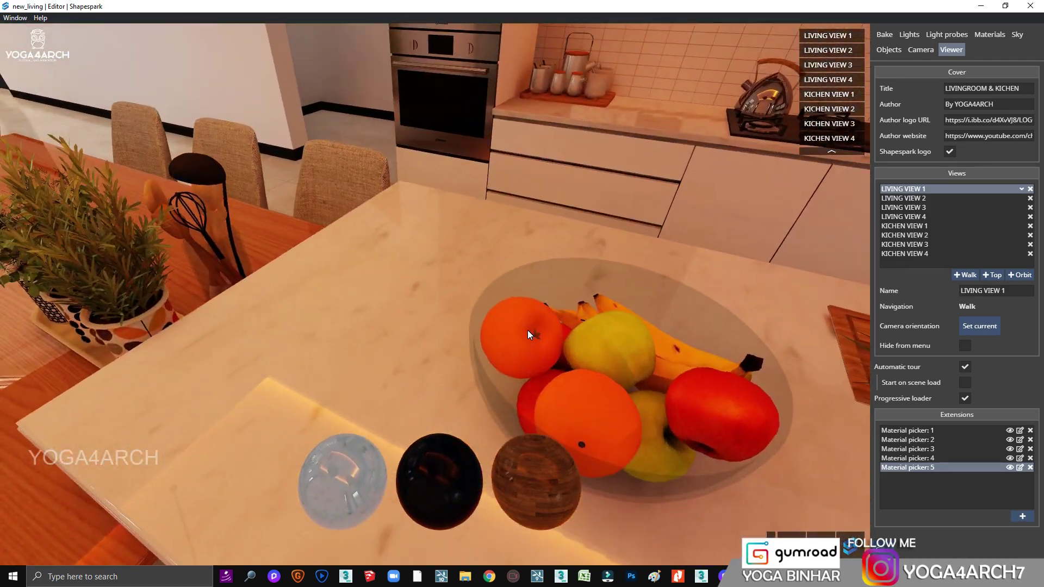
Step: Adjust roughness and metallic for the orange, glass bowl, pear and banana materials
{"action": "left_click", "coordinate": [990, 34]}
{"action": "left_click", "coordinate": [894, 108]}
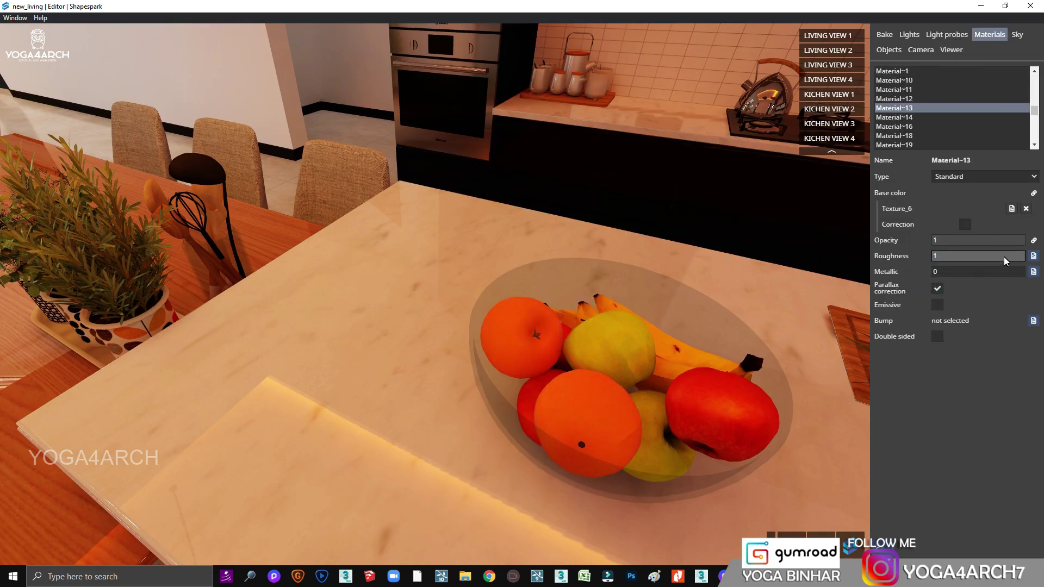
{"action": "left_click_drag", "start_coordinate": [957, 272], "coordinate": [979, 275]}
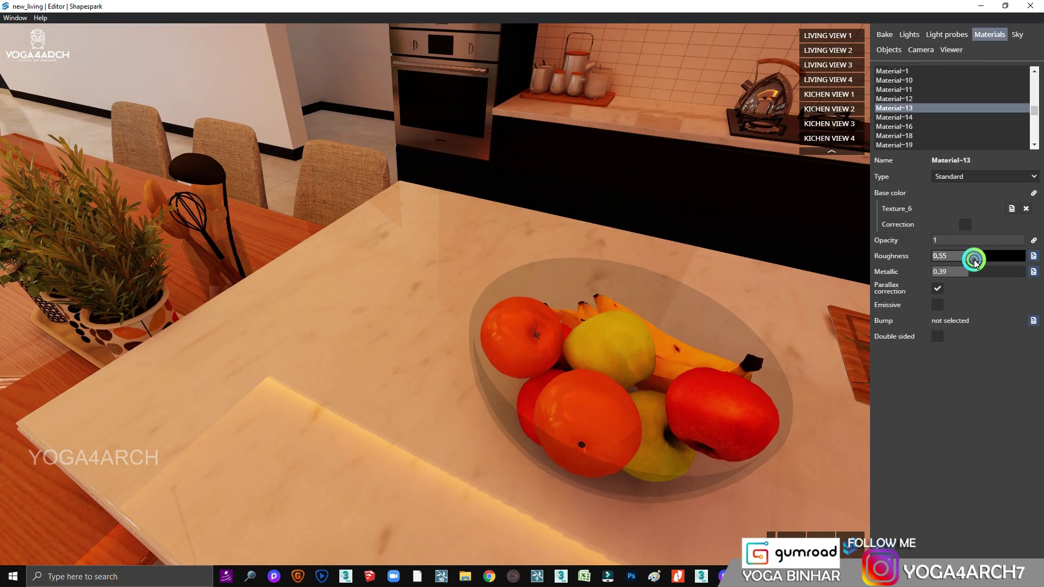
{"action": "left_click", "coordinate": [692, 325]}
{"action": "left_click", "coordinate": [925, 253]}
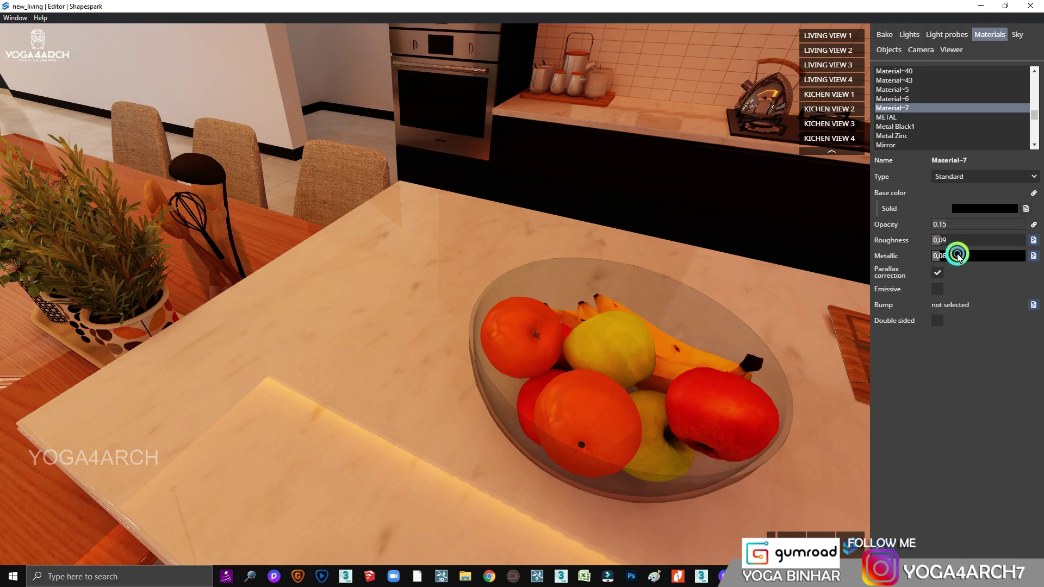
{"action": "left_click", "coordinate": [638, 347]}
{"action": "left_click", "coordinate": [993, 256]}
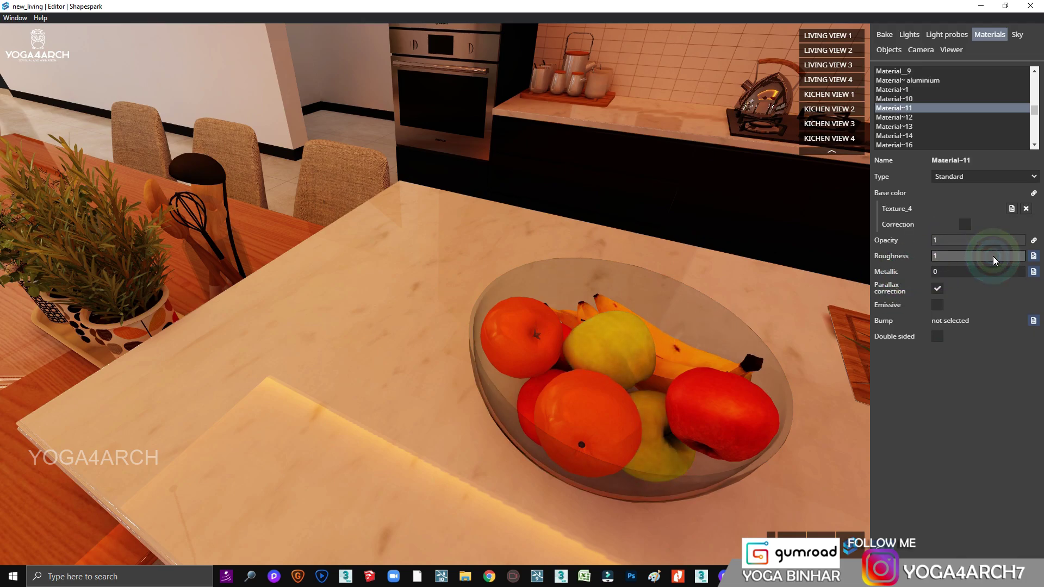
{"action": "left_click_drag", "start_coordinate": [939, 275], "coordinate": [972, 272]}
{"action": "left_click", "coordinate": [775, 292]}
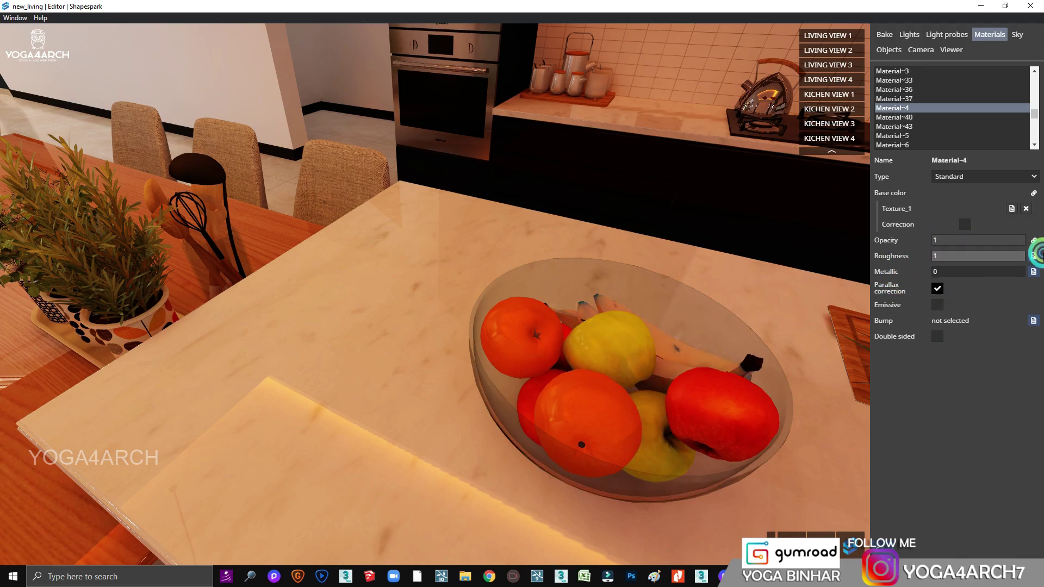
{"action": "left_click", "coordinate": [927, 257]}
{"action": "left_click_drag", "start_coordinate": [820, 279], "coordinate": [707, 283]}
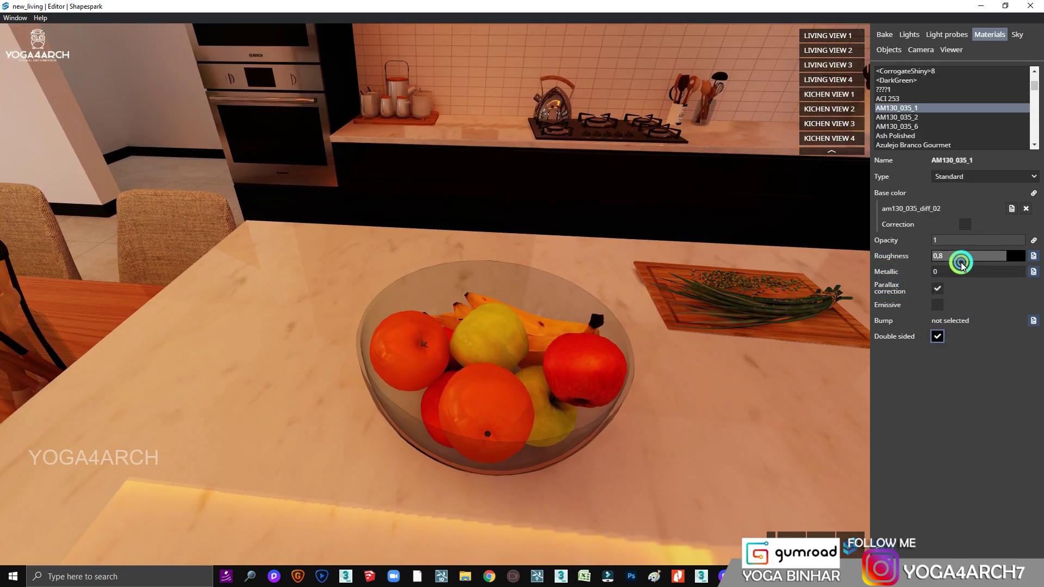
Step: Set black cabinet roughness to 0 and backsplash tiles to roughness 0,18, metallic 0,38
{"action": "mouse_move", "coordinate": [790, 324]}
{"action": "left_mouse_down"}
{"action": "mouse_move", "coordinate": [660, 259]}
{"action": "mouse_move", "coordinate": [381, 180]}
{"action": "left_mouse_up"}
{"action": "left_click", "coordinate": [361, 168]}
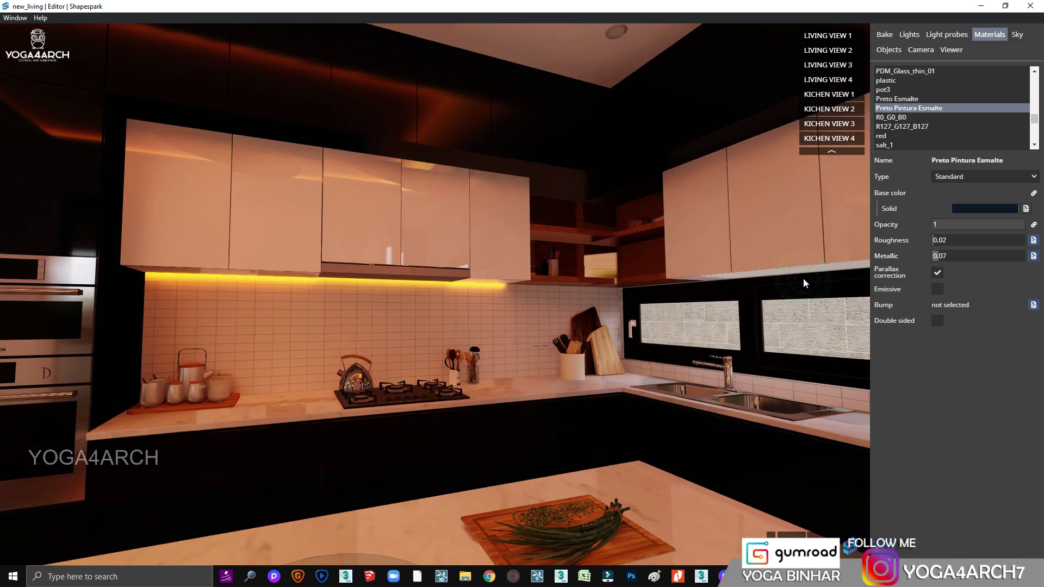
{"action": "left_click", "coordinate": [547, 321]}
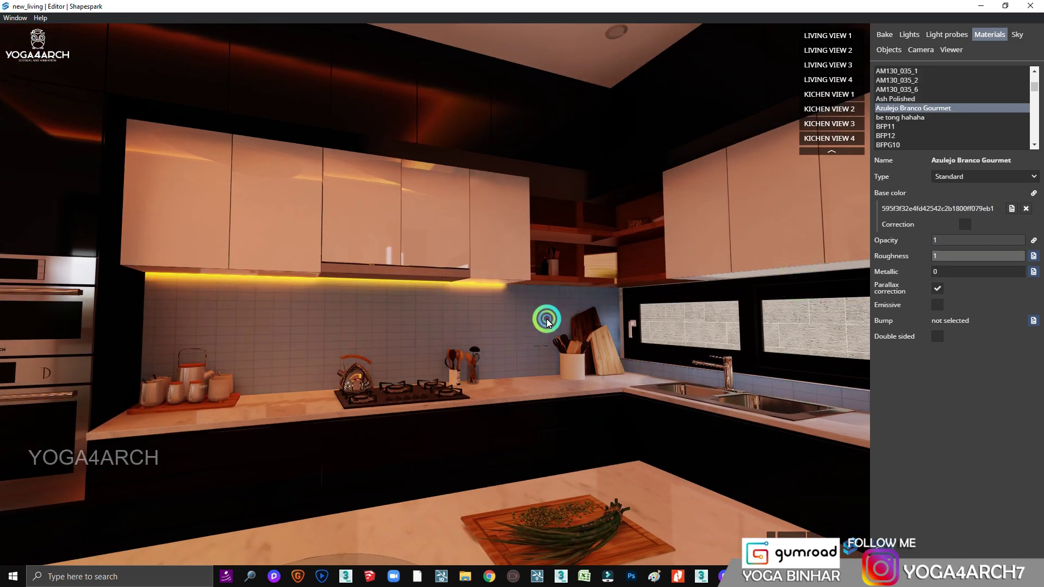
{"action": "type", "text": "0,38"}
{"action": "left_click", "coordinate": [937, 260]}
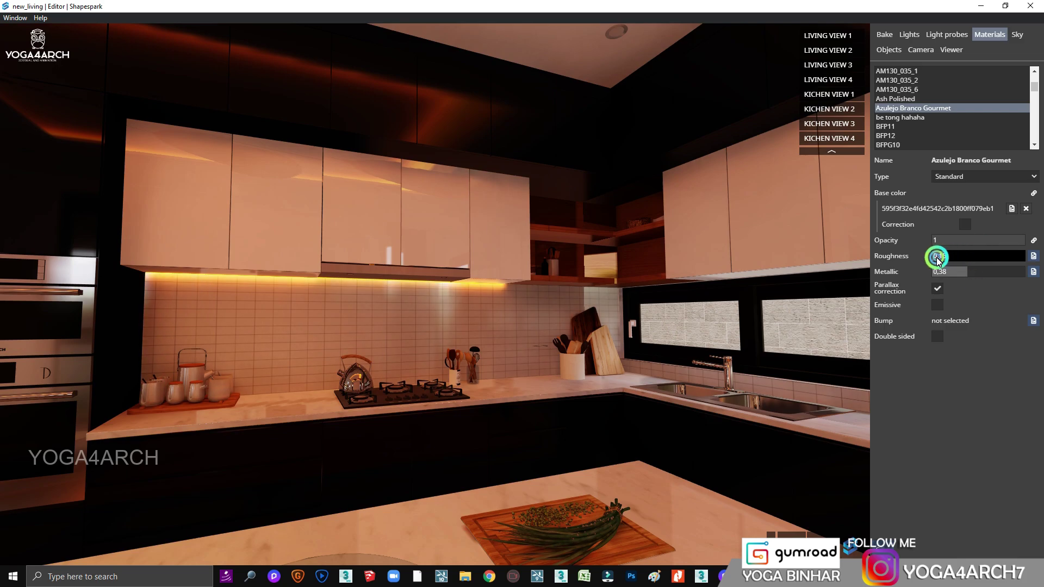
{"action": "type", "text": "0,18"}
{"action": "mouse_move", "coordinate": [699, 309]}
{"action": "left_mouse_down"}
{"action": "mouse_move", "coordinate": [534, 312]}
{"action": "mouse_move", "coordinate": [531, 265]}
{"action": "left_mouse_up"}
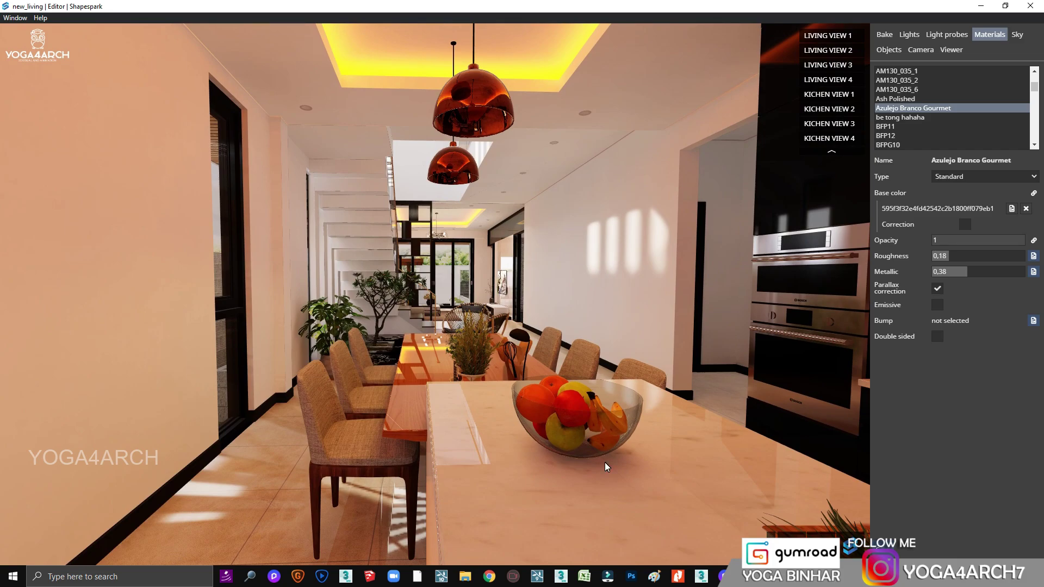
Step: Add reflectivity to the countertop marble and monstera plant materials
{"action": "left_click", "coordinate": [607, 467]}
{"action": "left_click", "coordinate": [961, 255]}
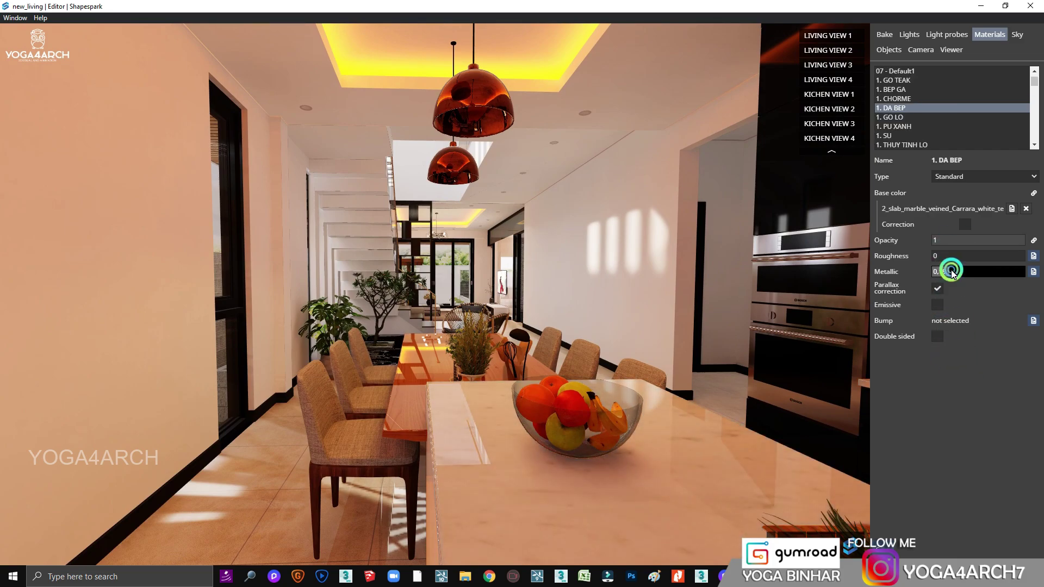
{"action": "left_click", "coordinate": [949, 275]}
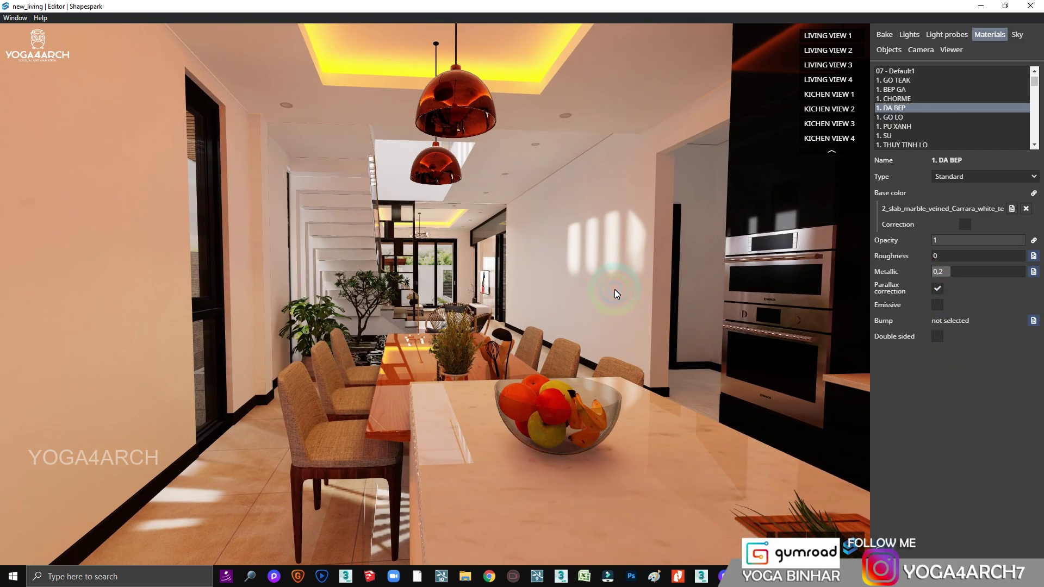
{"action": "mouse_move", "coordinate": [628, 283]}
{"action": "left_mouse_down"}
{"action": "mouse_move", "coordinate": [473, 284]}
{"action": "mouse_move", "coordinate": [383, 311]}
{"action": "mouse_move", "coordinate": [364, 361]}
{"action": "left_mouse_up"}
{"action": "left_click", "coordinate": [518, 354]}
{"action": "left_click", "coordinate": [944, 272]}
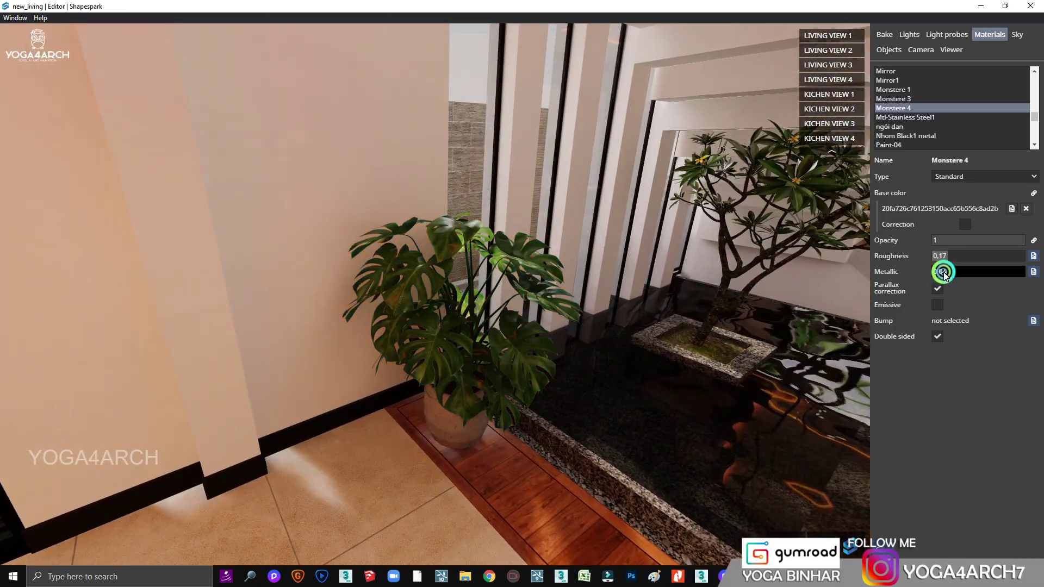
Step: Tune the roughness and metallic values of the blue side table material
{"action": "left_click", "coordinate": [769, 305]}
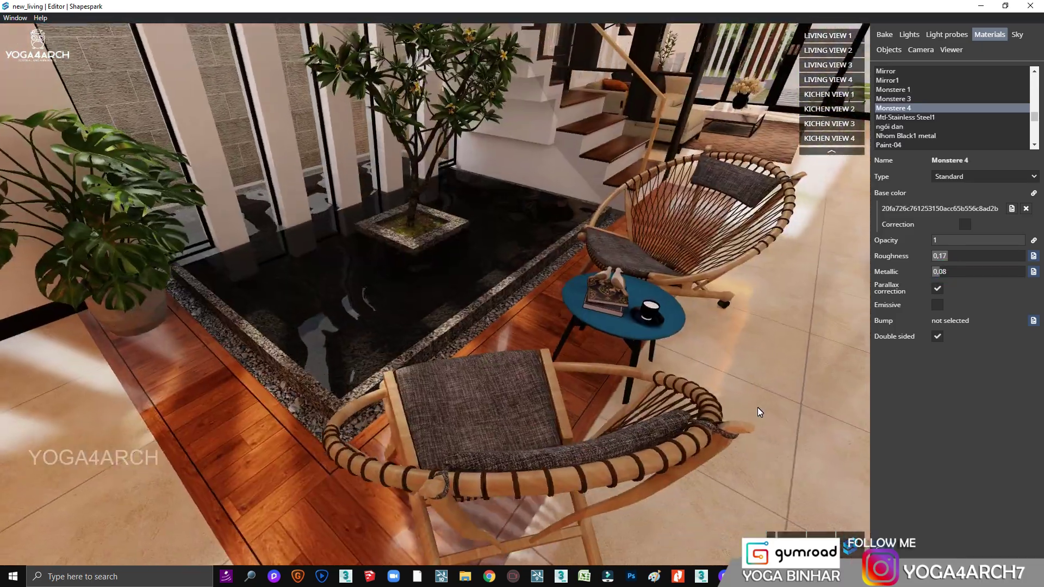
{"action": "left_click", "coordinate": [595, 326]}
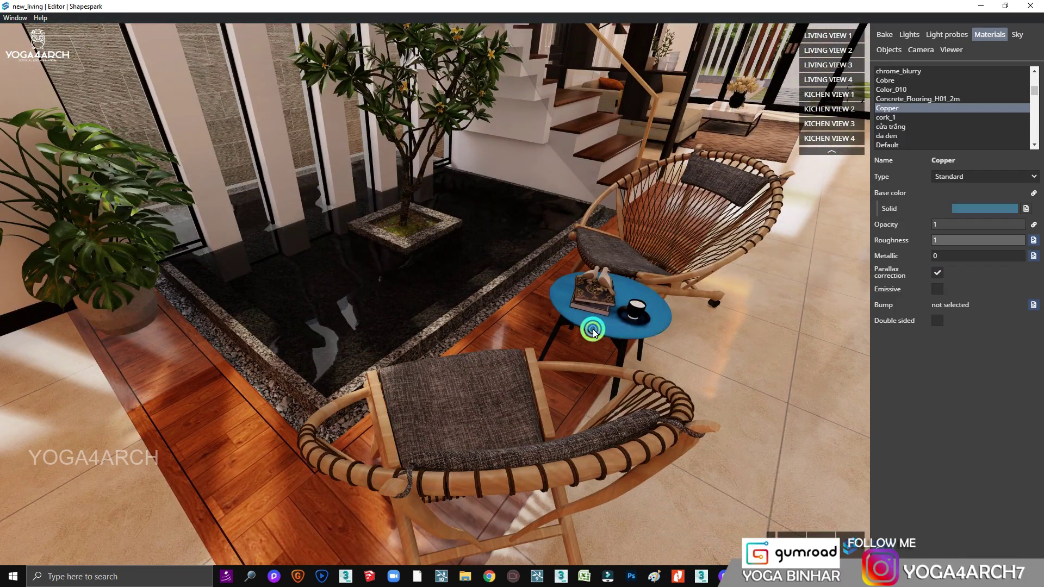
{"action": "left_click", "coordinate": [941, 256]}
{"action": "left_click", "coordinate": [650, 326]}
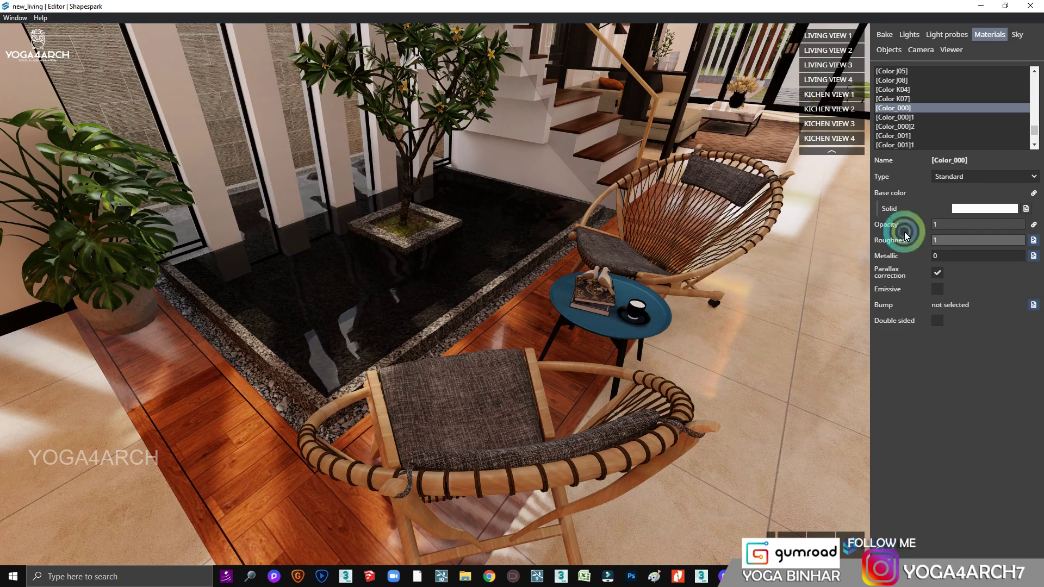
{"action": "left_click_drag", "start_coordinate": [941, 256], "coordinate": [976, 256]}
{"action": "left_click", "coordinate": [973, 241]}
Step: Make the floor tiles highly metallic and set the wood floor to roughness 0.29, metallic 0.08
{"action": "left_click", "coordinate": [672, 311]}
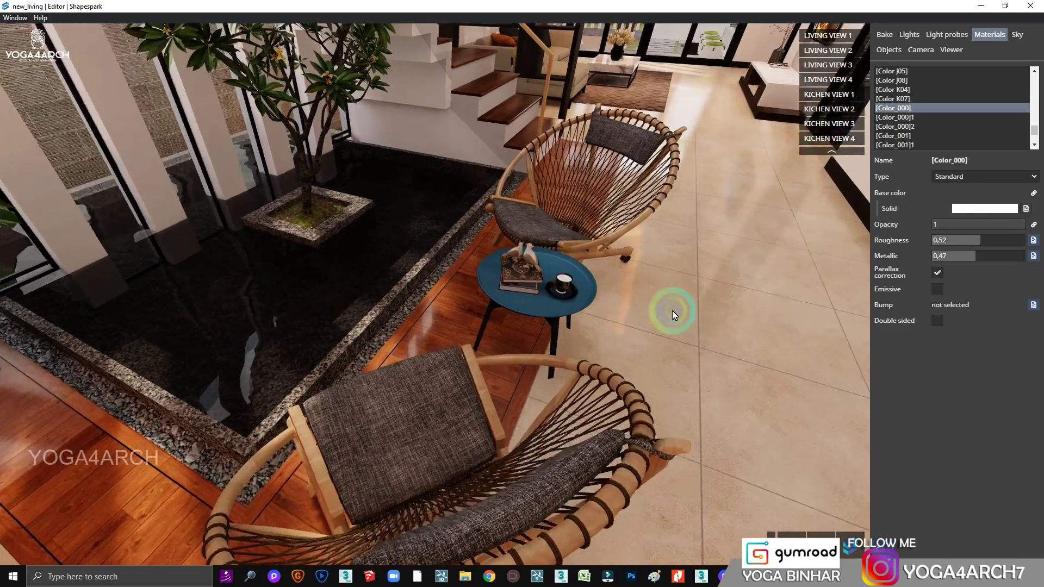
{"action": "left_click", "coordinate": [553, 322]}
{"action": "left_click_drag", "start_coordinate": [931, 256], "coordinate": [1009, 256]}
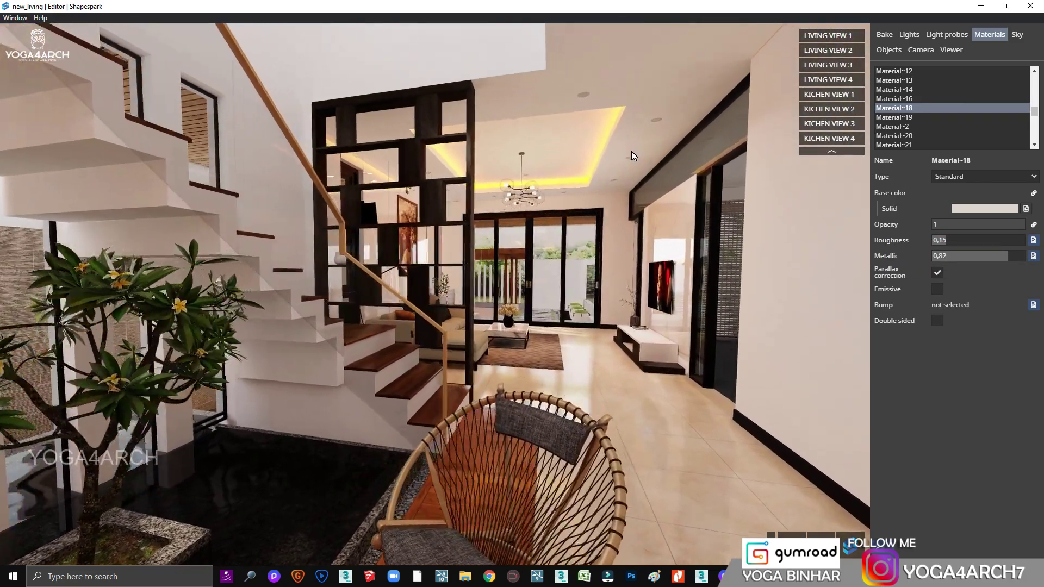
{"action": "mouse_move", "coordinate": [632, 151]}
{"action": "left_mouse_down"}
{"action": "mouse_move", "coordinate": [377, 253]}
{"action": "mouse_move", "coordinate": [735, 249]}
{"action": "left_mouse_up"}
{"action": "left_click", "coordinate": [377, 253]}
{"action": "left_click", "coordinate": [950, 257]}
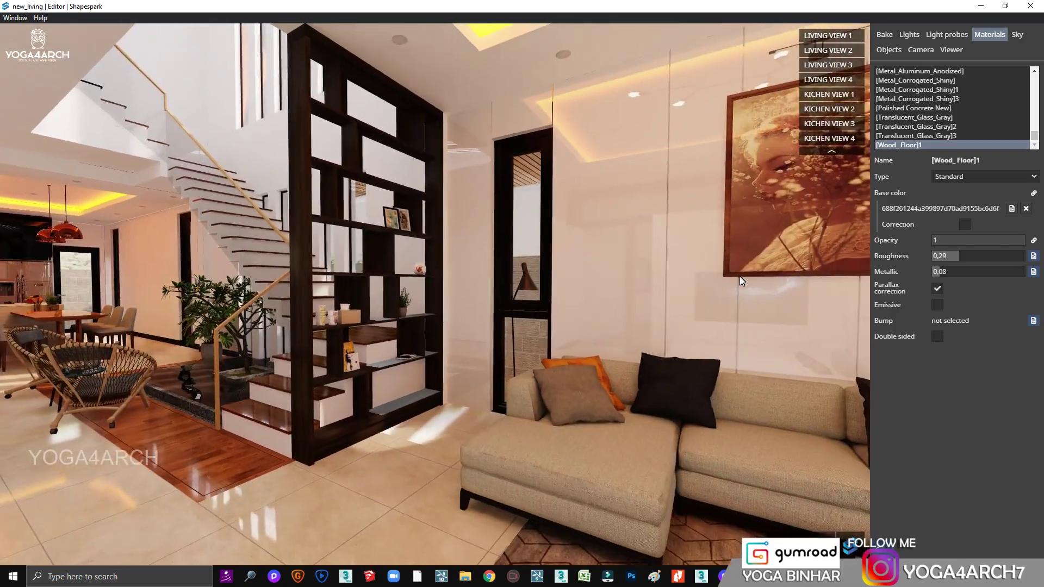
Step: Select the green Color G06 cube material and browse for a video file for its base colour
{"action": "mouse_move", "coordinate": [753, 280]}
{"action": "left_mouse_down"}
{"action": "mouse_move", "coordinate": [442, 281]}
{"action": "mouse_move", "coordinate": [625, 283]}
{"action": "left_mouse_up"}
{"action": "scroll", "coordinate": [582, 274], "scroll_direction": "down", "scroll_amount": 5}
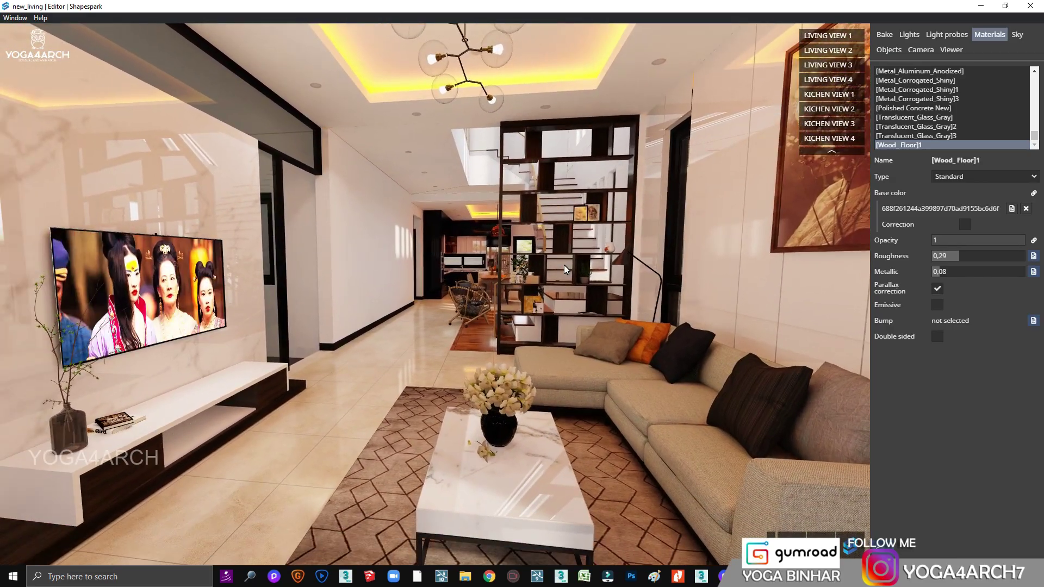
{"action": "scroll", "coordinate": [621, 333], "scroll_direction": "up", "scroll_amount": 10}
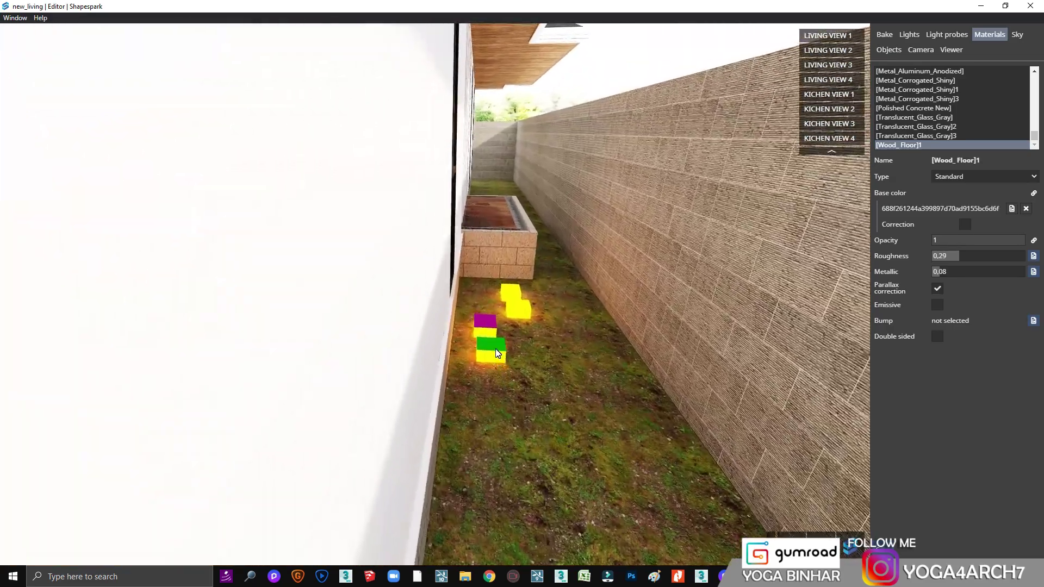
{"action": "scroll", "coordinate": [511, 393], "scroll_direction": "up", "scroll_amount": 2}
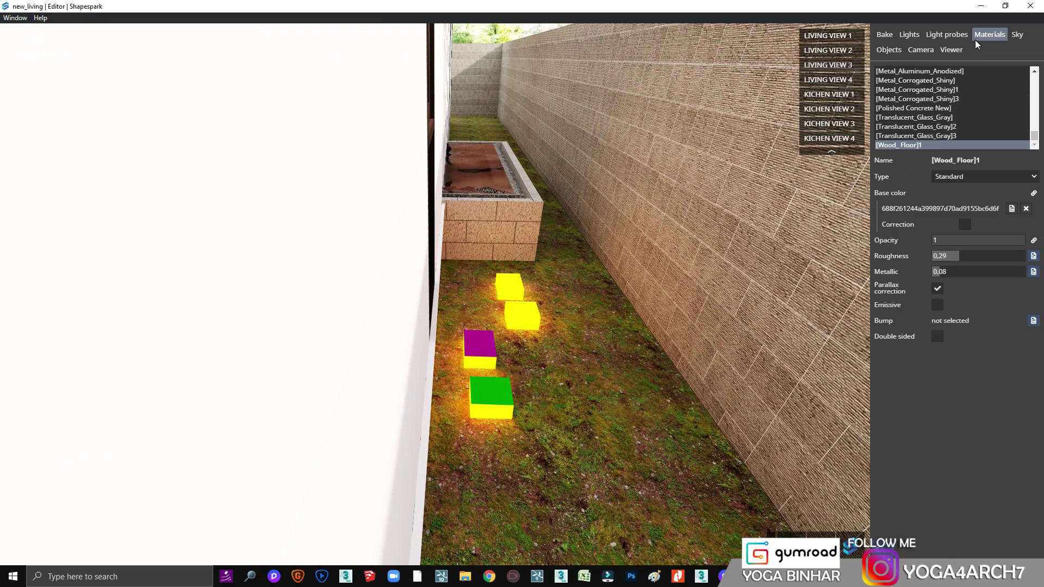
{"action": "left_click", "coordinate": [492, 387]}
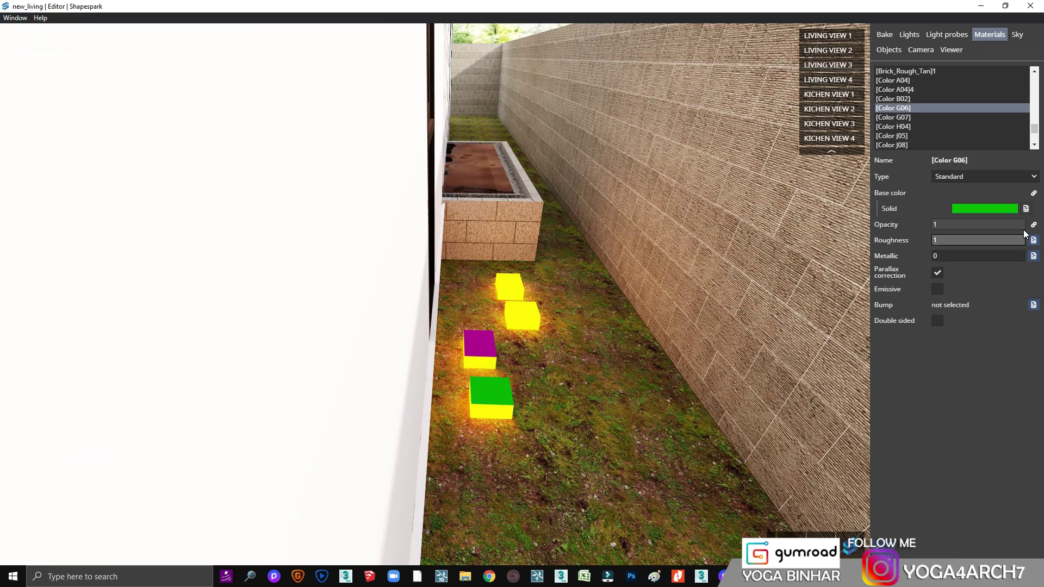
{"action": "left_click", "coordinate": [1034, 193]}
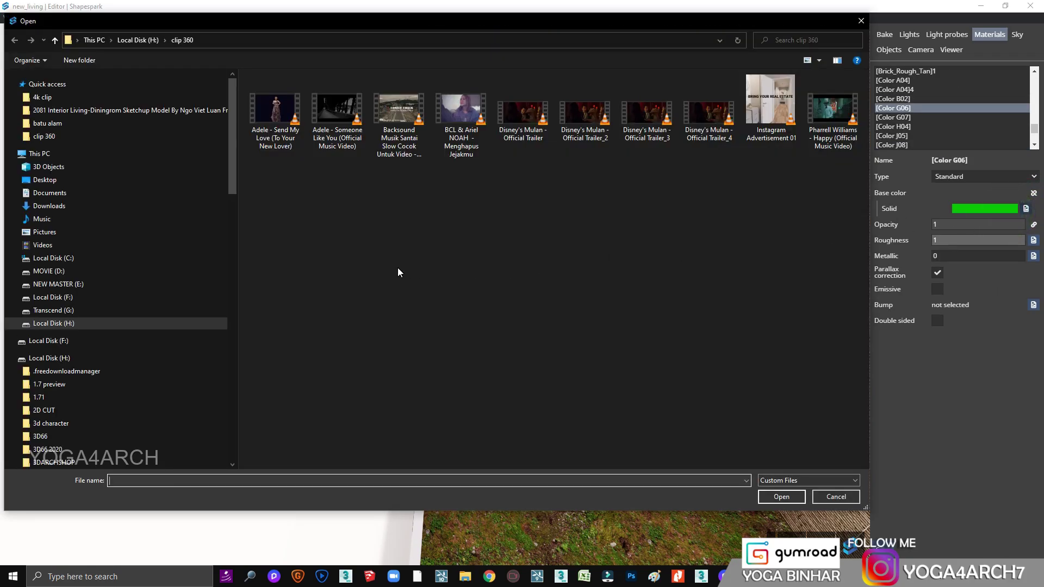
Step: Apply the BCL & Ariel NOAH video as the green [Color G06] cube's base colour
{"action": "double_click", "coordinate": [463, 136]}
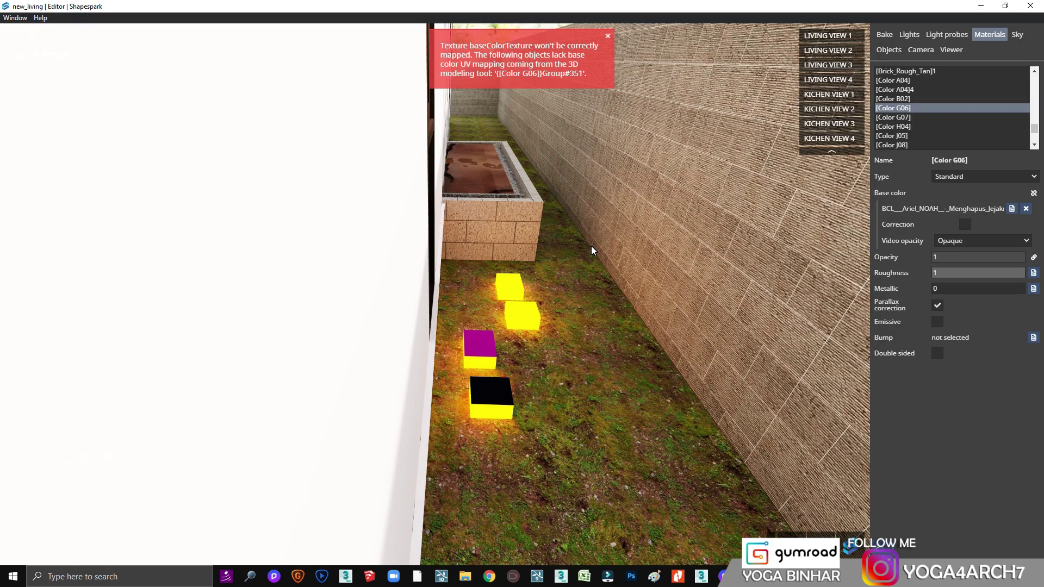
{"action": "left_click", "coordinate": [1034, 193]}
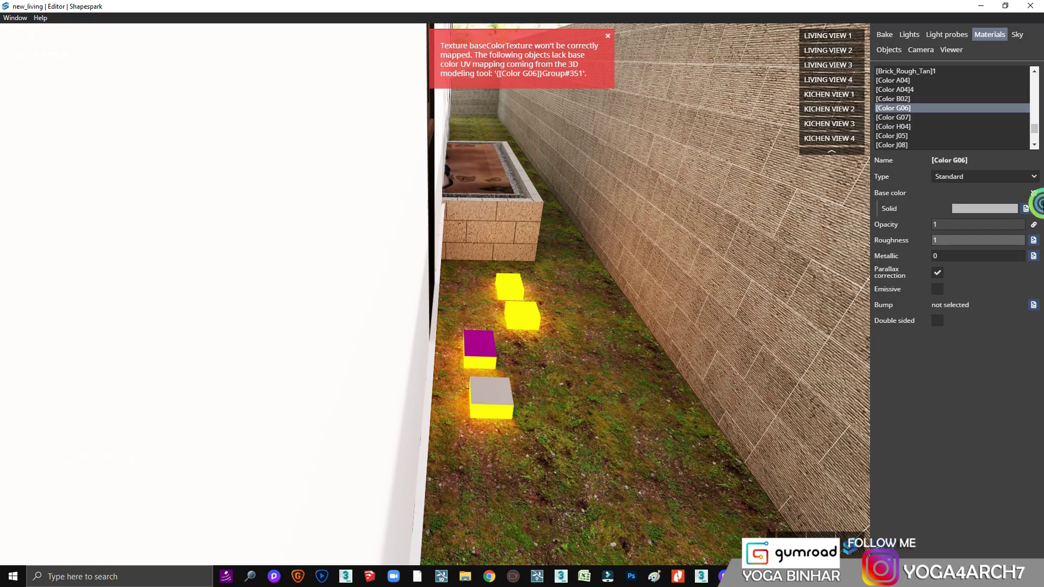
{"action": "left_click", "coordinate": [1009, 209]}
{"action": "left_click", "coordinate": [968, 337]}
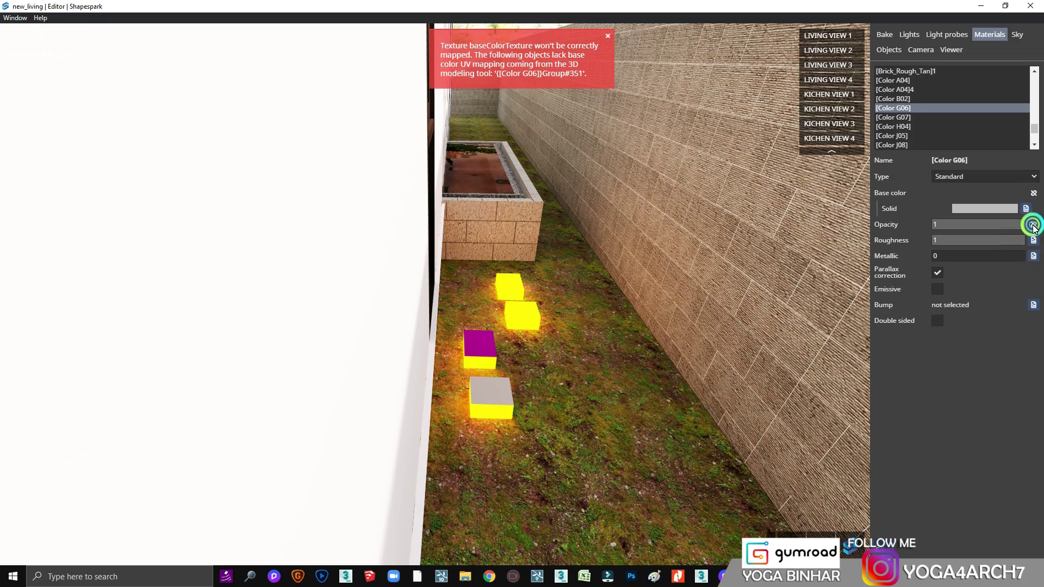
{"action": "left_click", "coordinate": [1032, 225]}
{"action": "double_click", "coordinate": [456, 117]}
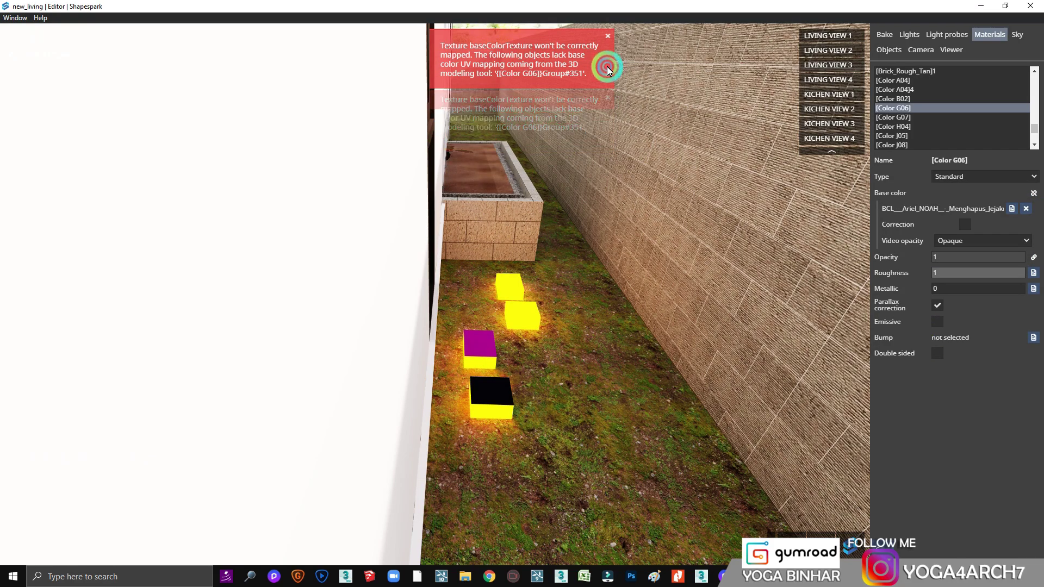
{"action": "left_click", "coordinate": [608, 36]}
{"action": "left_click_drag", "start_coordinate": [606, 36], "coordinate": [621, 214]}
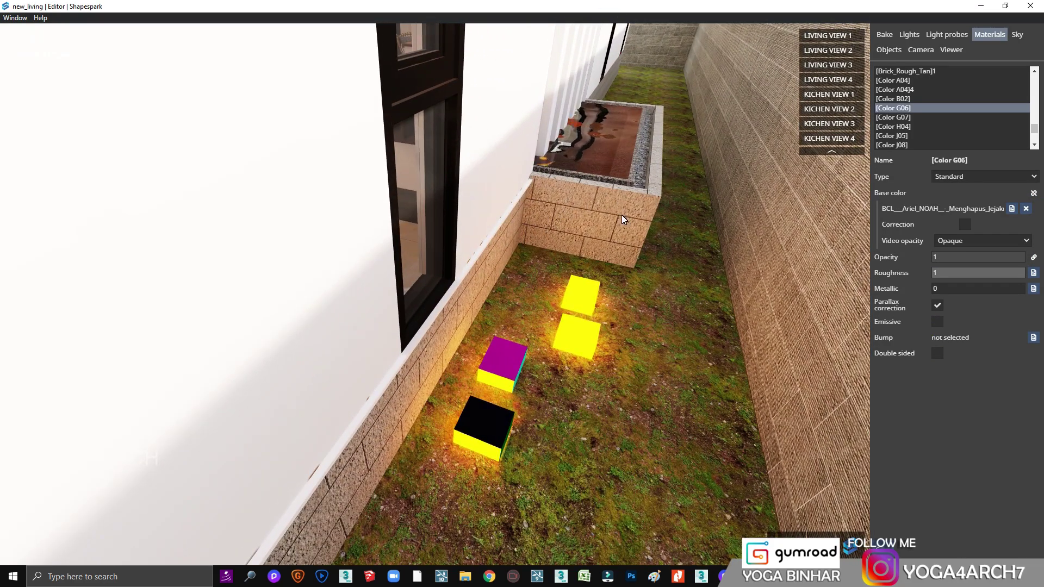
Step: Apply the same BCL & Ariel NOAH video to the magenta [Color K07] cube
{"action": "left_click", "coordinate": [513, 373]}
{"action": "left_click", "coordinate": [899, 259]}
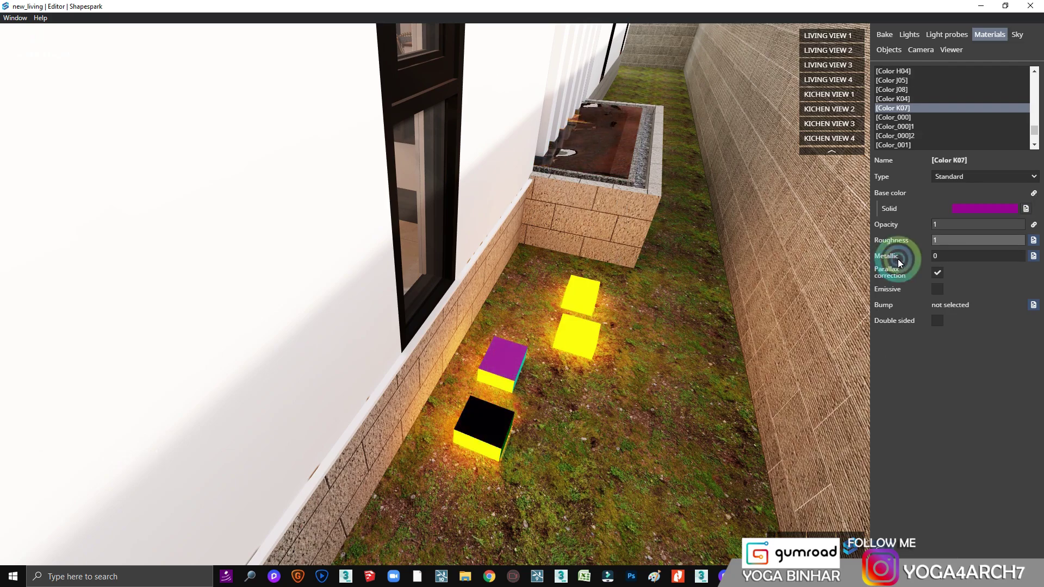
{"action": "left_click", "coordinate": [1022, 213]}
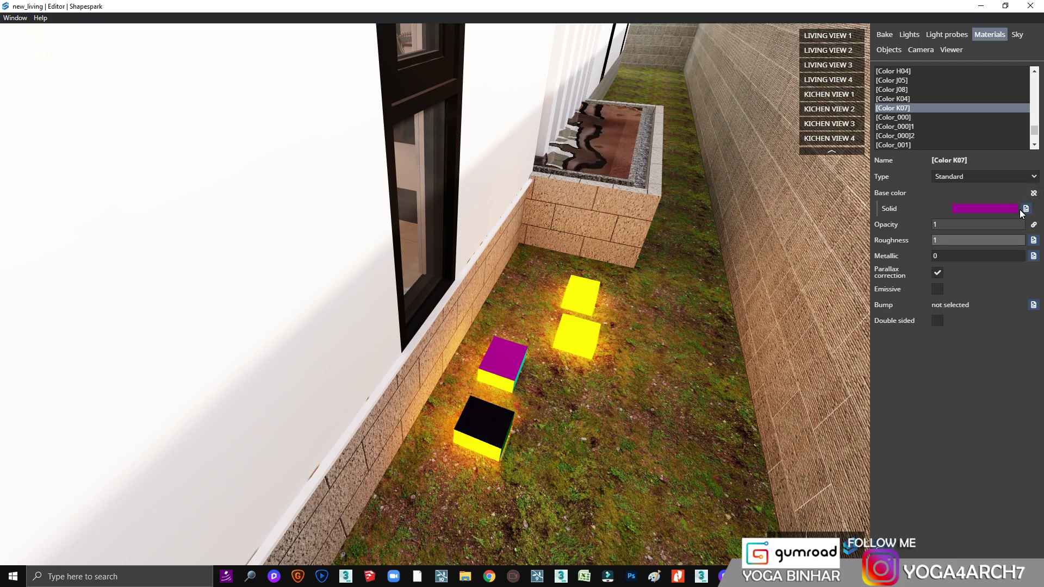
{"action": "left_click", "coordinate": [1022, 212]}
{"action": "left_click", "coordinate": [935, 338]}
{"action": "left_click", "coordinate": [1025, 208]}
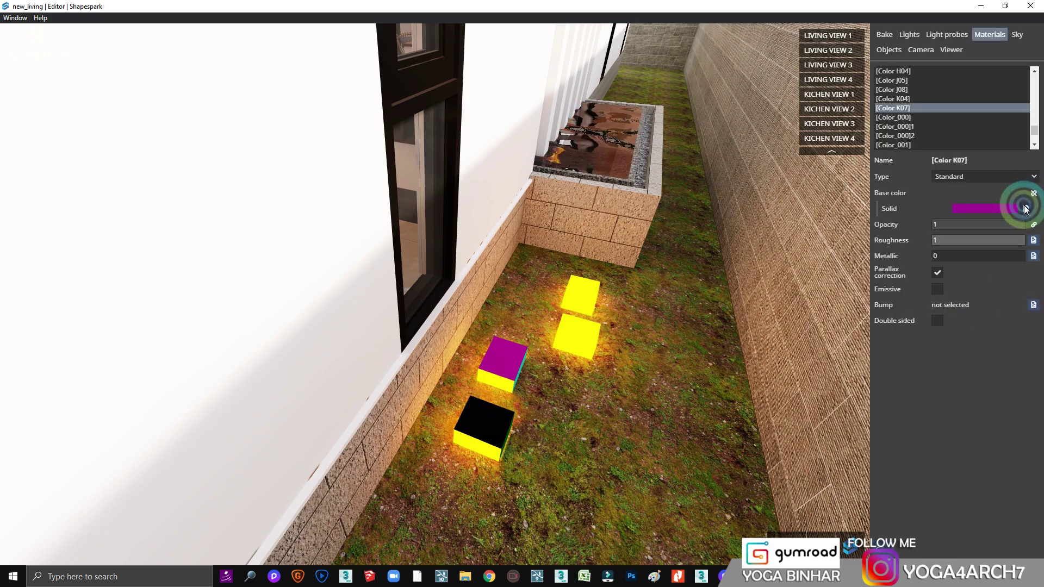
{"action": "double_click", "coordinate": [459, 120]}
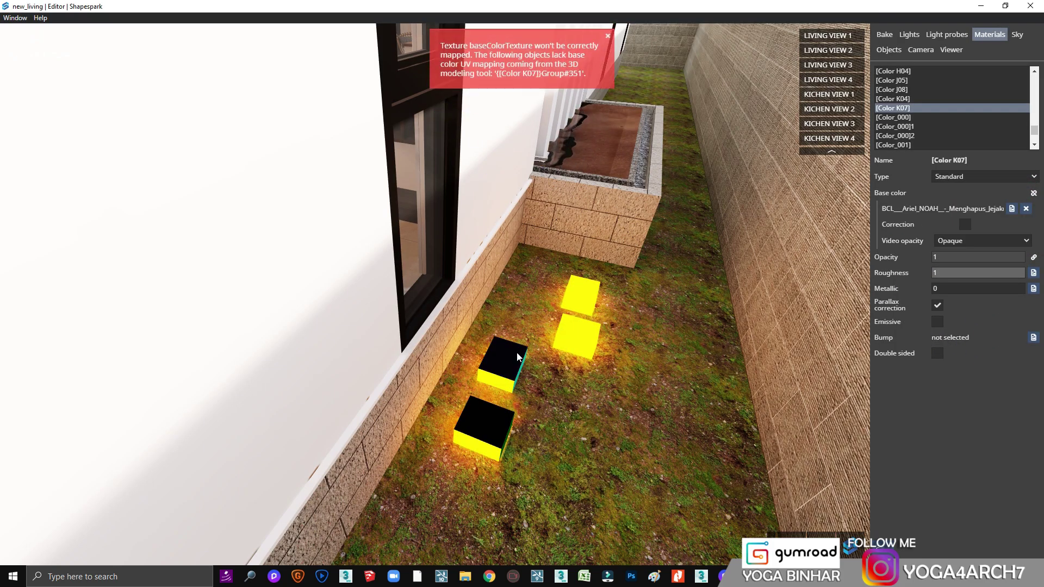
Step: Return to the living room and show the Viewer settings
{"action": "left_click_drag", "start_coordinate": [517, 352], "coordinate": [593, 353]}
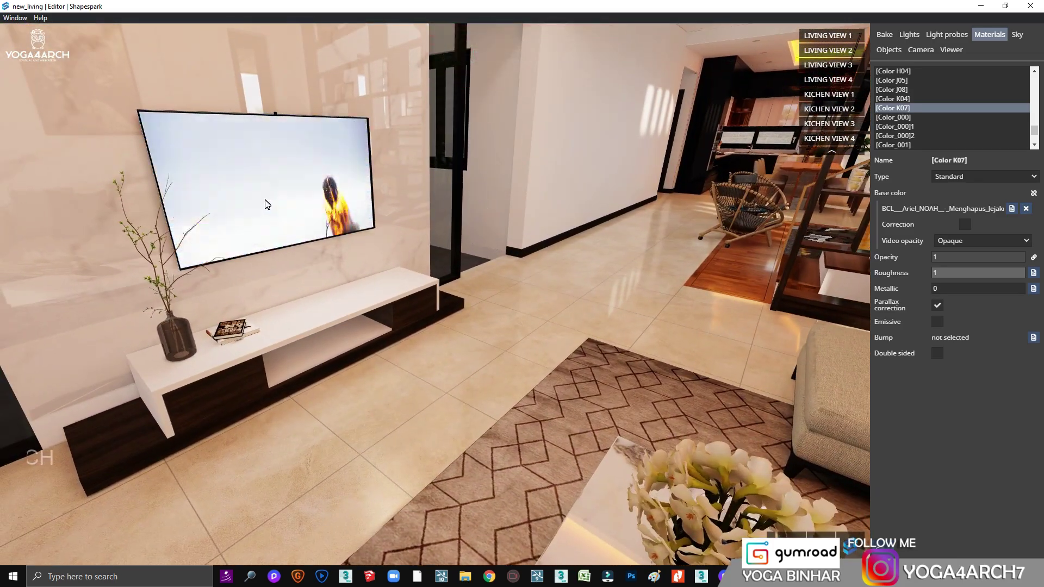
{"action": "scroll", "coordinate": [266, 204], "scroll_direction": "down", "scroll_amount": 5}
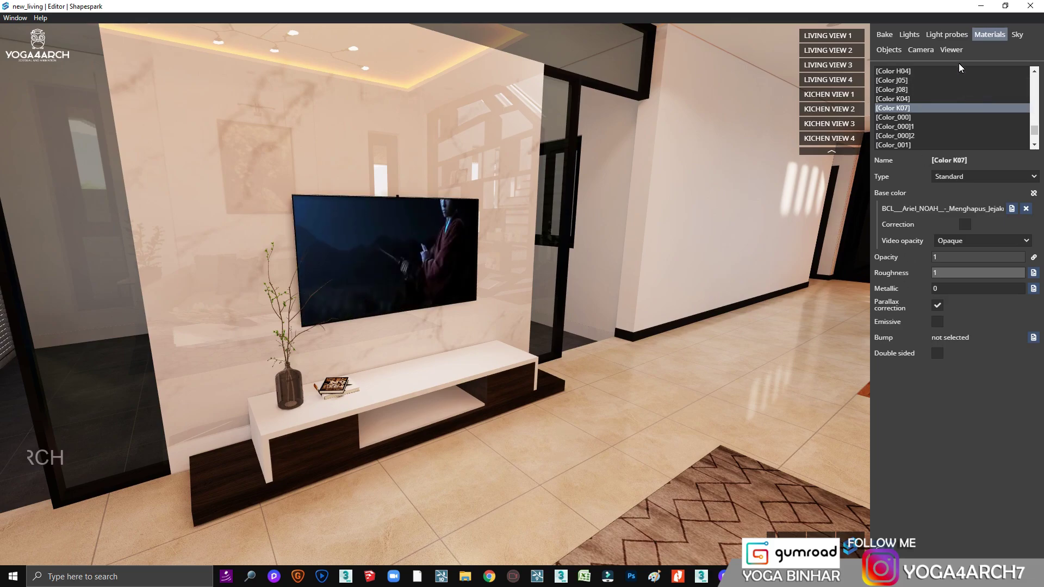
{"action": "left_click", "coordinate": [952, 51]}
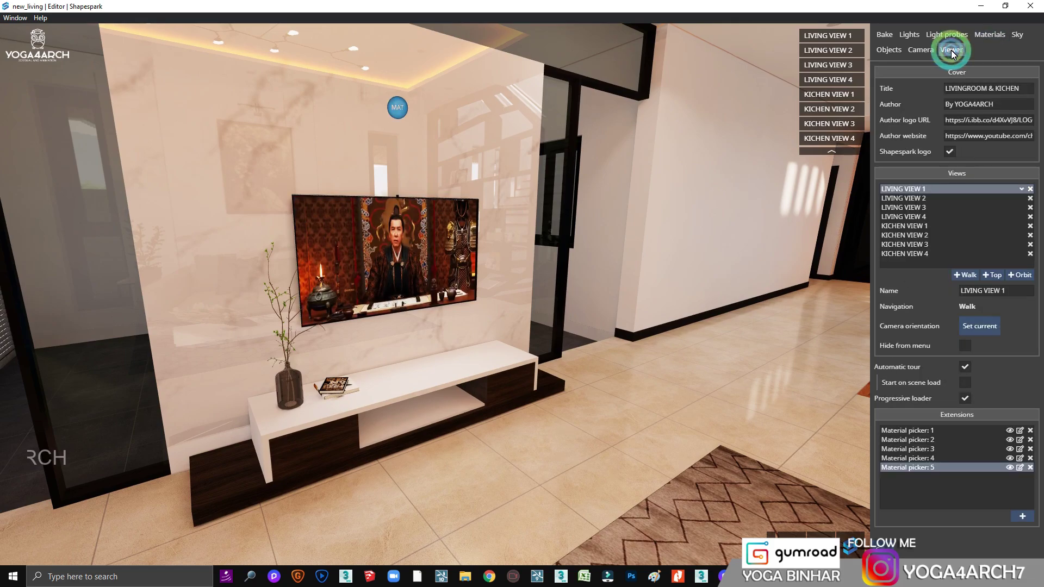
Step: Add a video texture control for the TV's [Color K04] material with autoplay off
{"action": "left_click", "coordinate": [1023, 518]}
{"action": "left_click", "coordinate": [978, 231]}
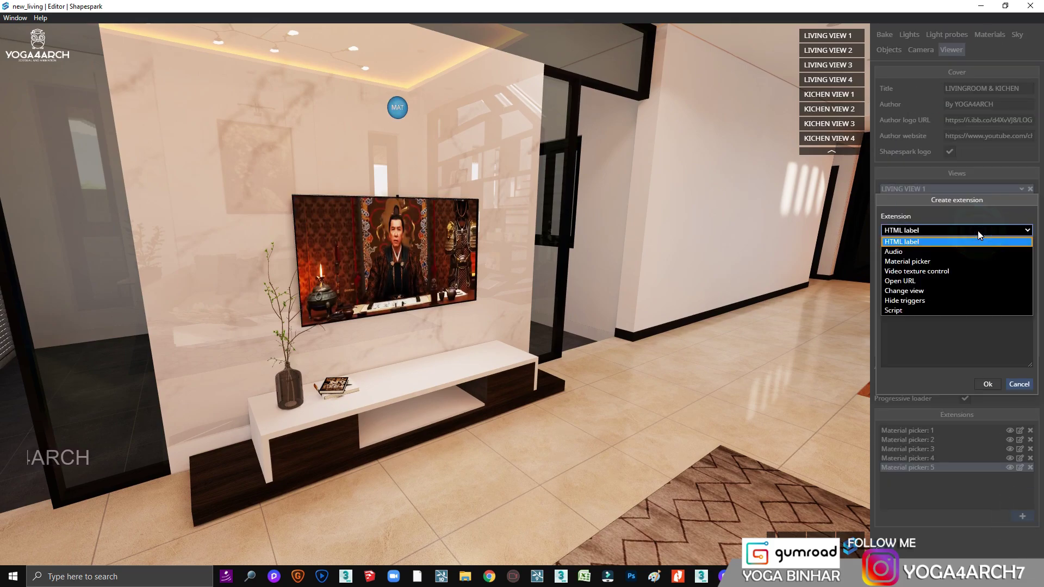
{"action": "left_click", "coordinate": [951, 276]}
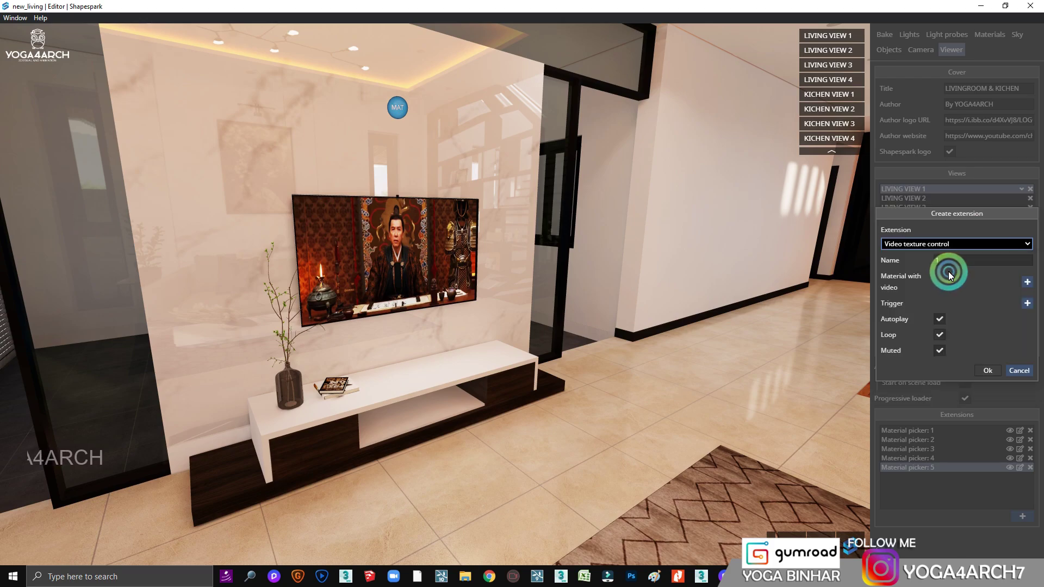
{"action": "type", "text": "1"}
{"action": "left_click", "coordinate": [1028, 282]}
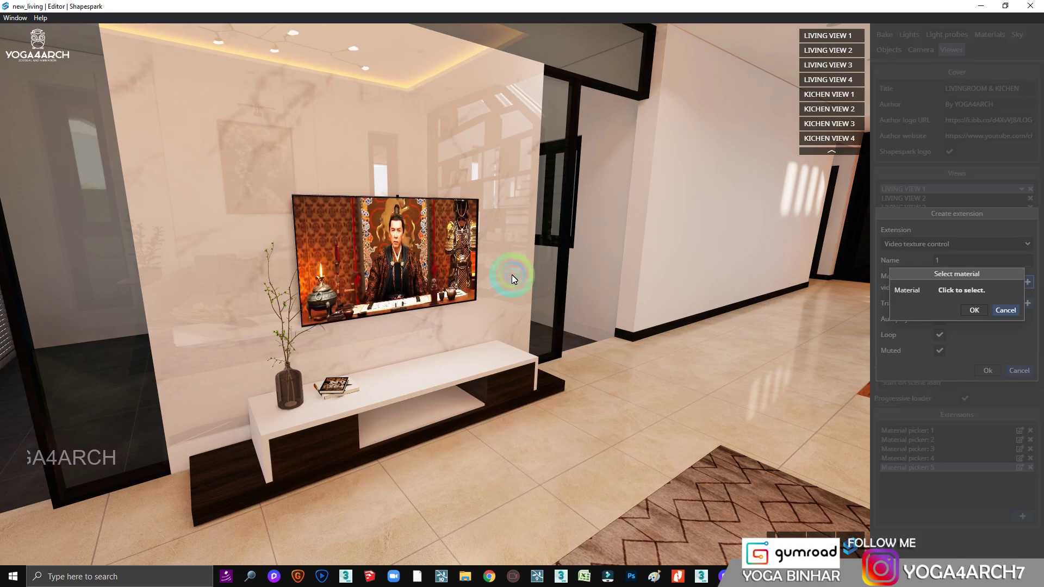
{"action": "left_click", "coordinate": [511, 276]}
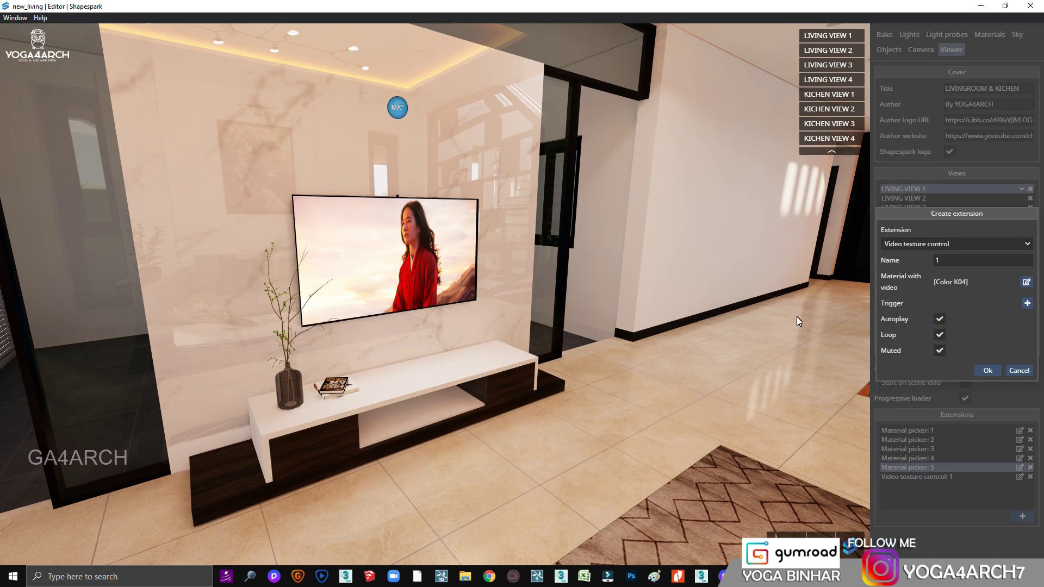
{"action": "left_click_drag", "start_coordinate": [629, 321], "coordinate": [567, 316]}
{"action": "left_click", "coordinate": [940, 320]}
Step: Place a PLAY text trigger with radius 0,12 below the TV
{"action": "left_click", "coordinate": [1028, 303]}
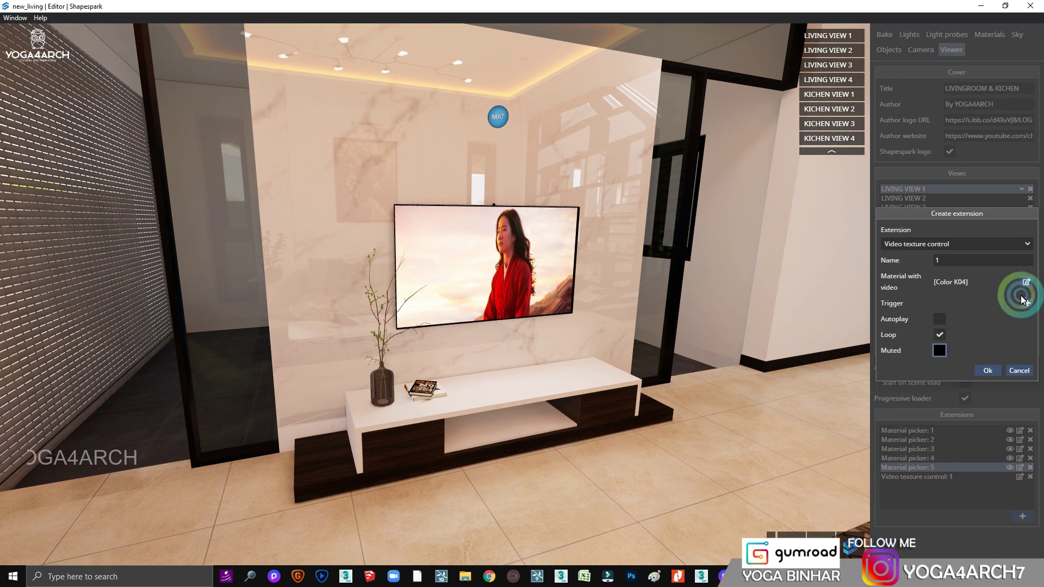
{"action": "left_click", "coordinate": [506, 347]}
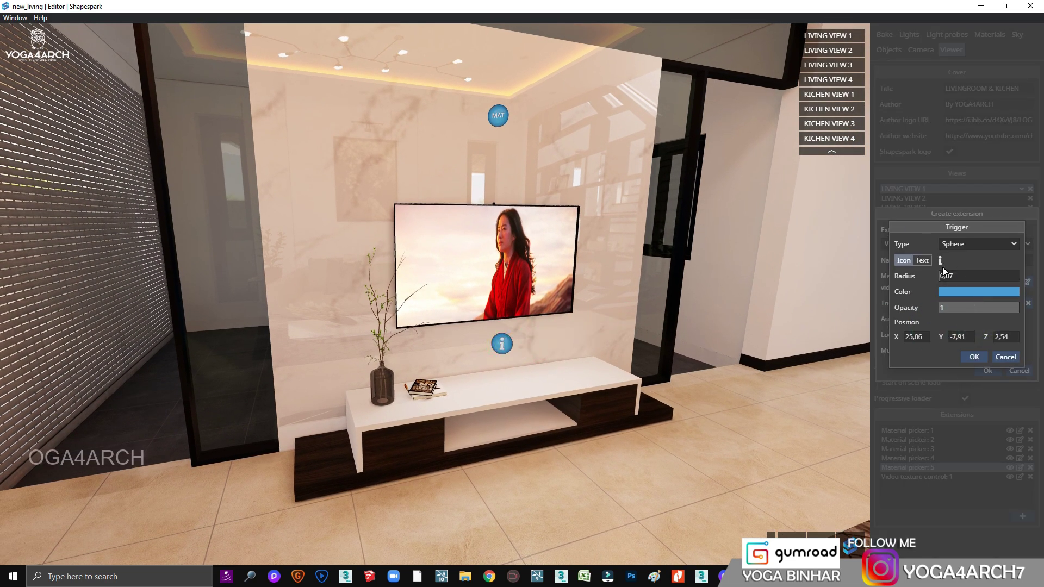
{"action": "left_click", "coordinate": [923, 261]}
{"action": "double_click", "coordinate": [952, 262]}
{"action": "type", "text": "PLAY"}
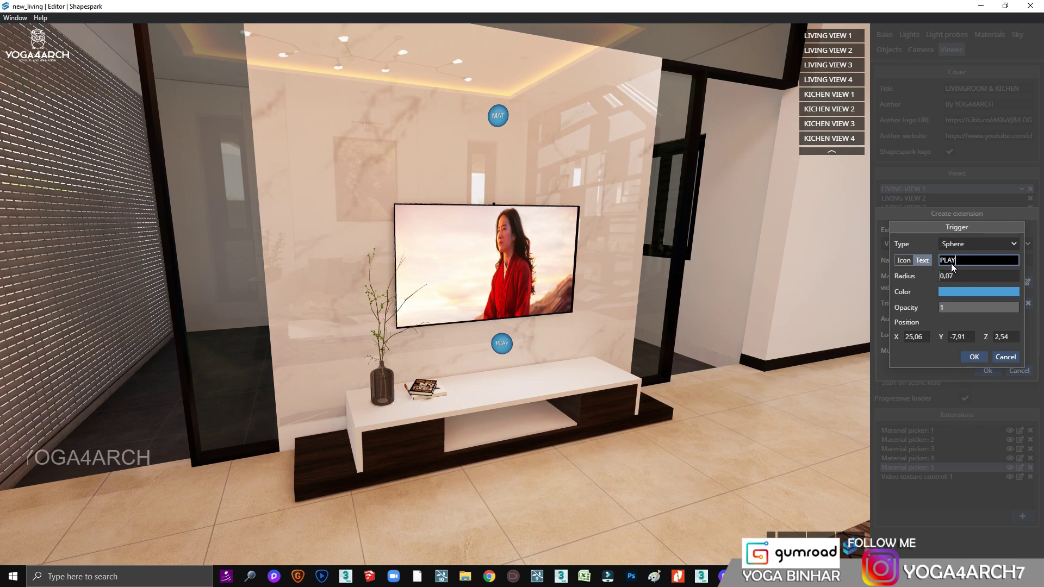
{"action": "left_click", "coordinate": [947, 276]}
{"action": "type", "text": "0,12"}
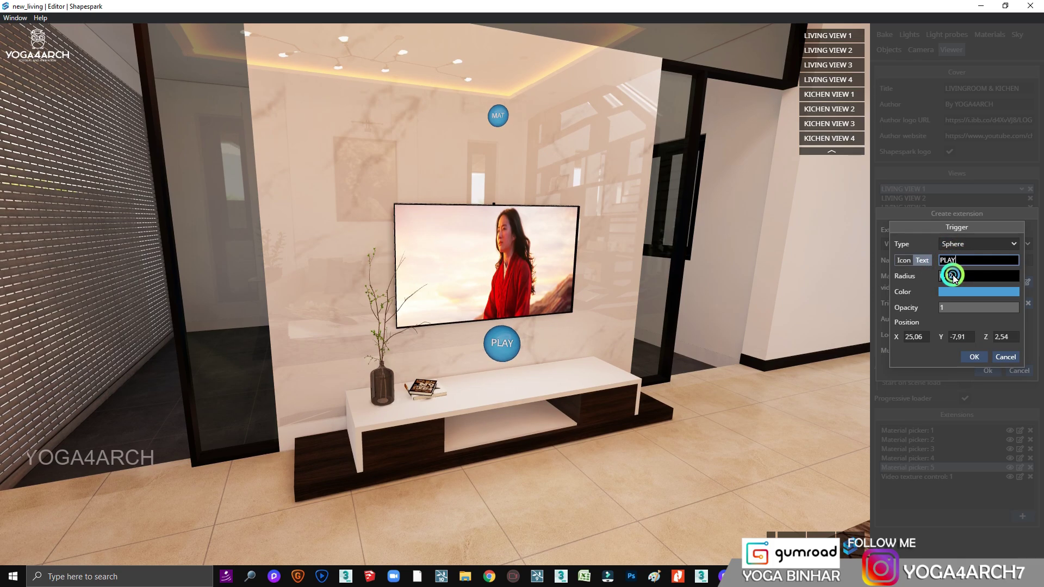
{"action": "left_click", "coordinate": [974, 357]}
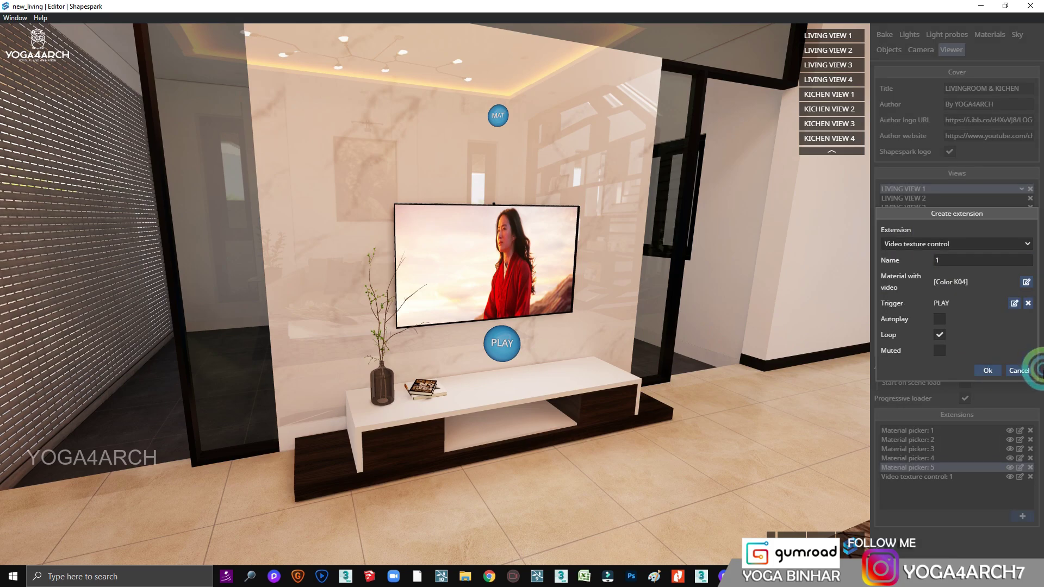
{"action": "mouse_move", "coordinate": [524, 348]}
{"action": "left_mouse_down"}
{"action": "mouse_move", "coordinate": [677, 340]}
{"action": "mouse_move", "coordinate": [627, 311]}
{"action": "mouse_move", "coordinate": [613, 354]}
{"action": "left_mouse_up"}
Step: Save the TV video control and start a second video texture control for the green cube's Color G06 material
{"action": "left_click", "coordinate": [995, 372]}
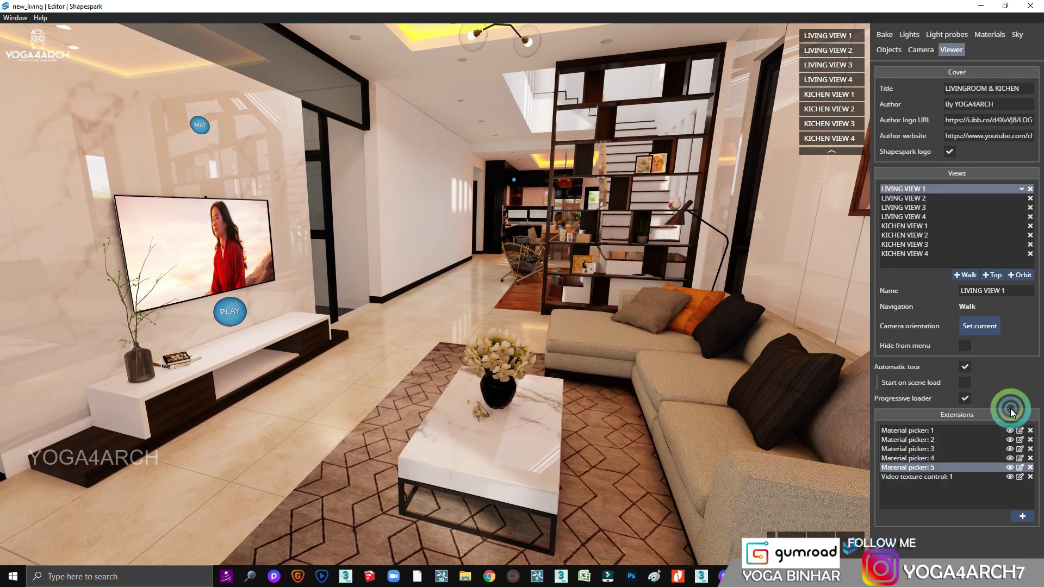
{"action": "left_click", "coordinate": [1023, 517]}
{"action": "left_click", "coordinate": [990, 229]}
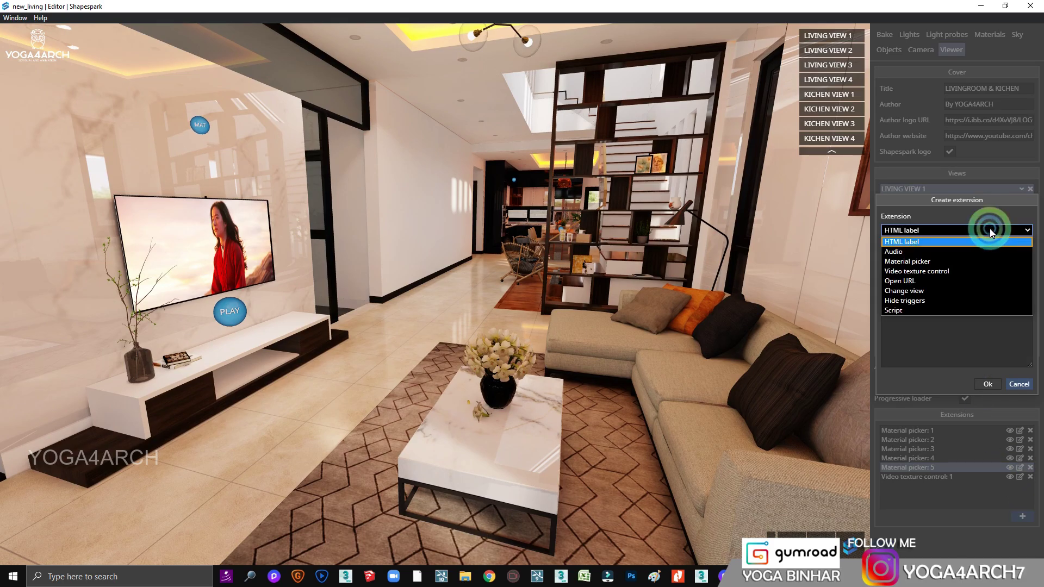
{"action": "left_click", "coordinate": [974, 268]}
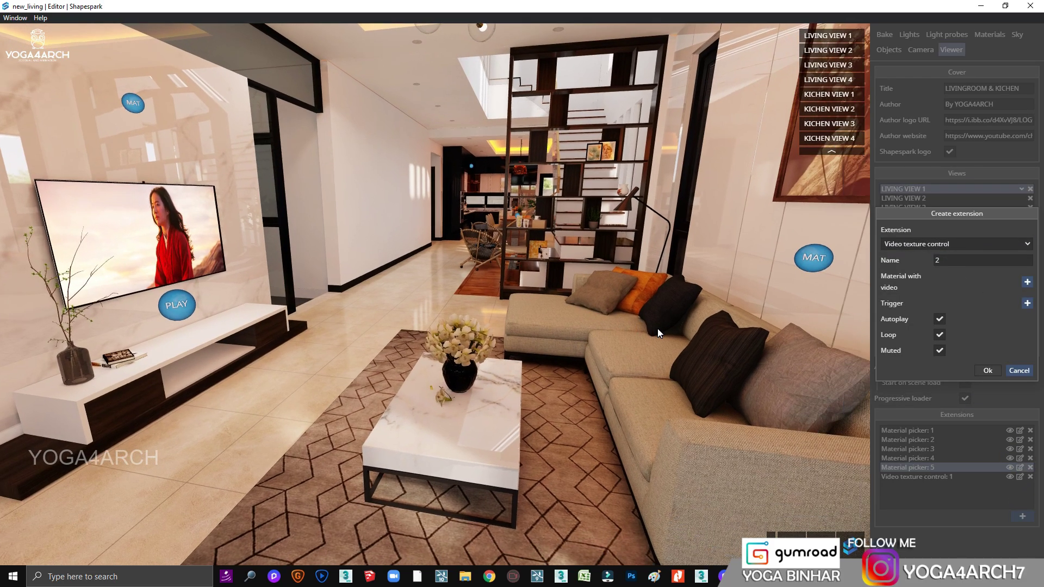
{"action": "left_click_drag", "start_coordinate": [657, 329], "coordinate": [628, 349]}
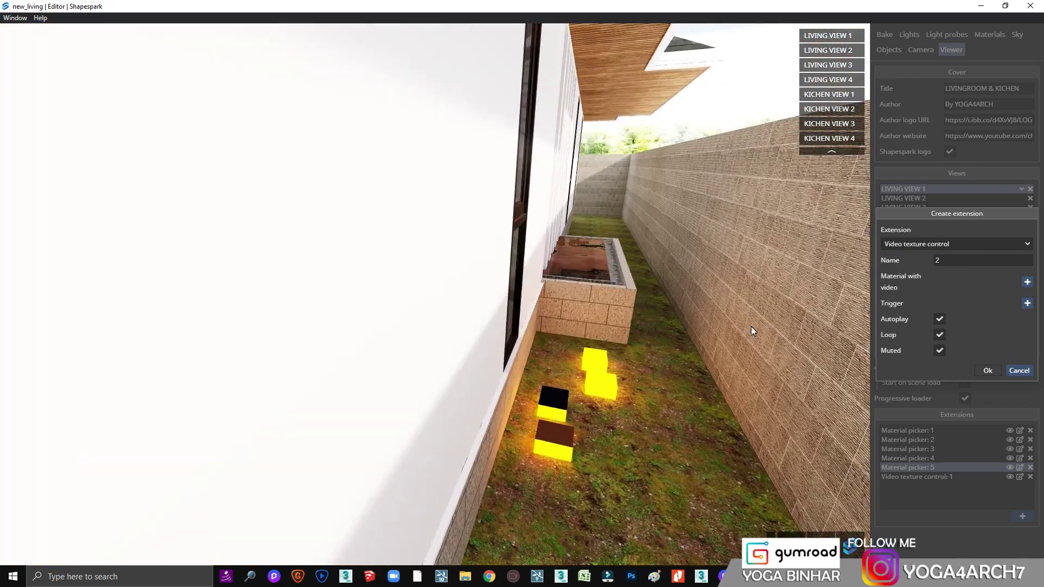
{"action": "left_click", "coordinate": [1027, 282]}
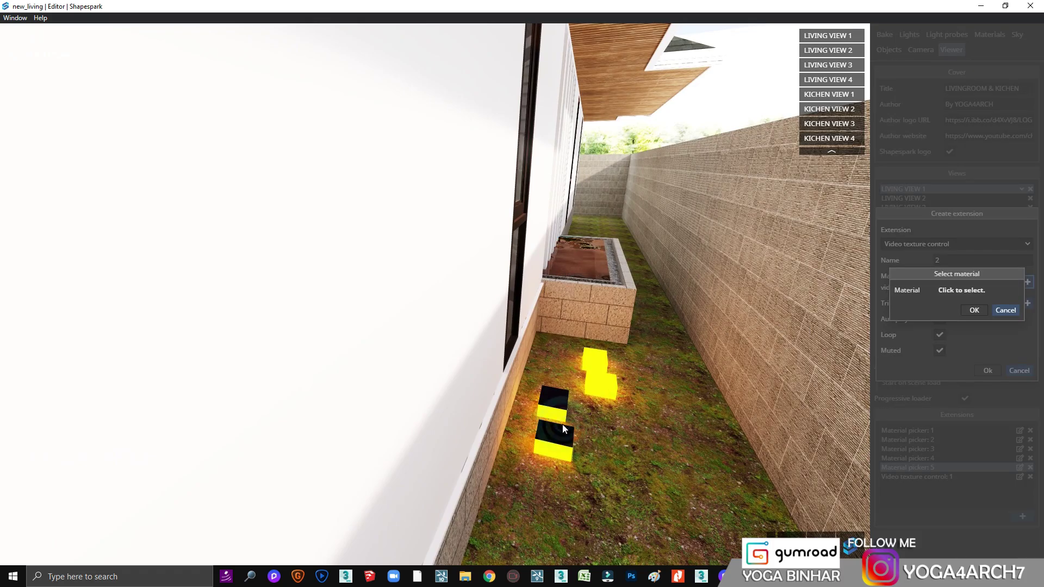
{"action": "left_click", "coordinate": [554, 436]}
{"action": "left_click", "coordinate": [973, 318]}
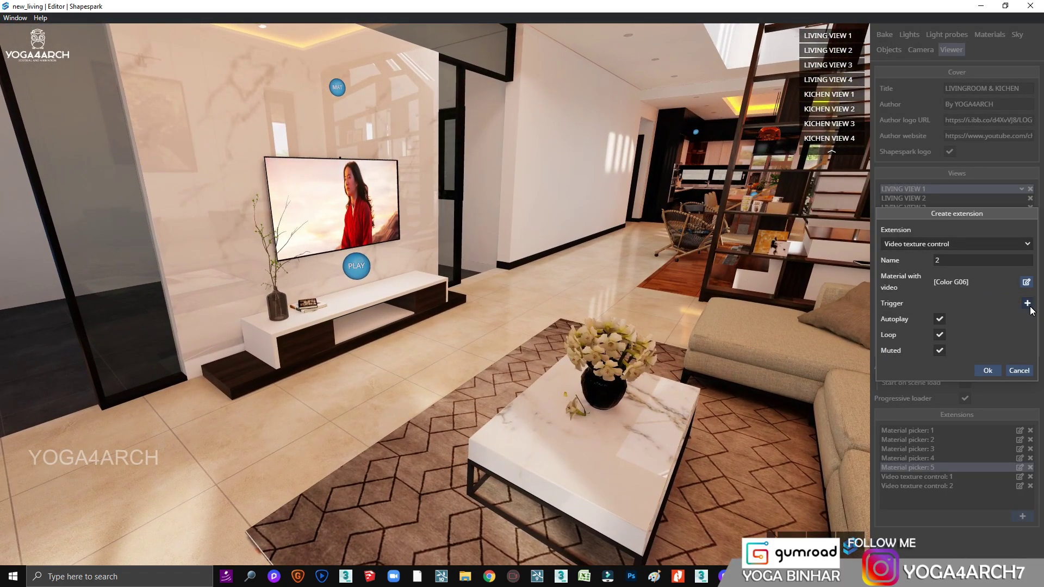
Step: Add a text-labelled AUDIO trigger sphere on the coffee table for the second video control
{"action": "left_click", "coordinate": [1029, 304]}
{"action": "left_click", "coordinate": [599, 455]}
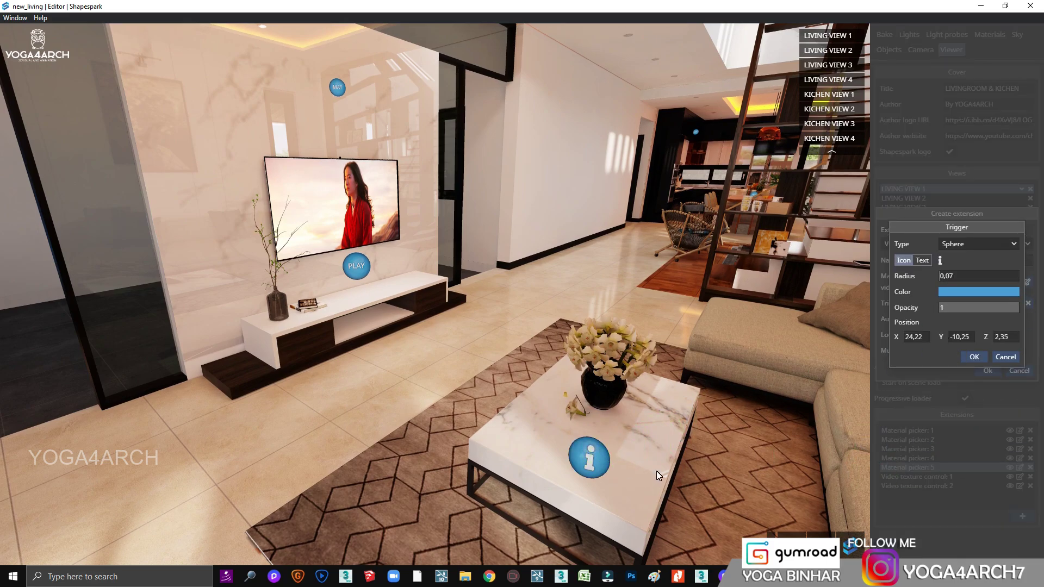
{"action": "scroll", "coordinate": [998, 336], "scroll_direction": "up", "scroll_amount": 1}
{"action": "left_click", "coordinate": [923, 260]}
{"action": "left_click", "coordinate": [953, 266]}
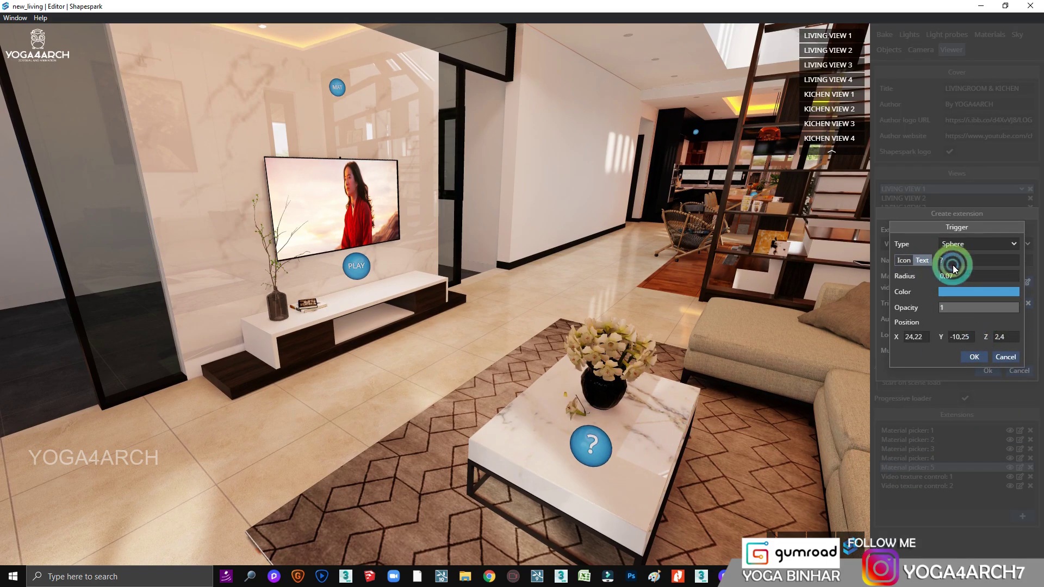
{"action": "double_click", "coordinate": [955, 268]}
{"action": "type", "text": "AUDIO"}
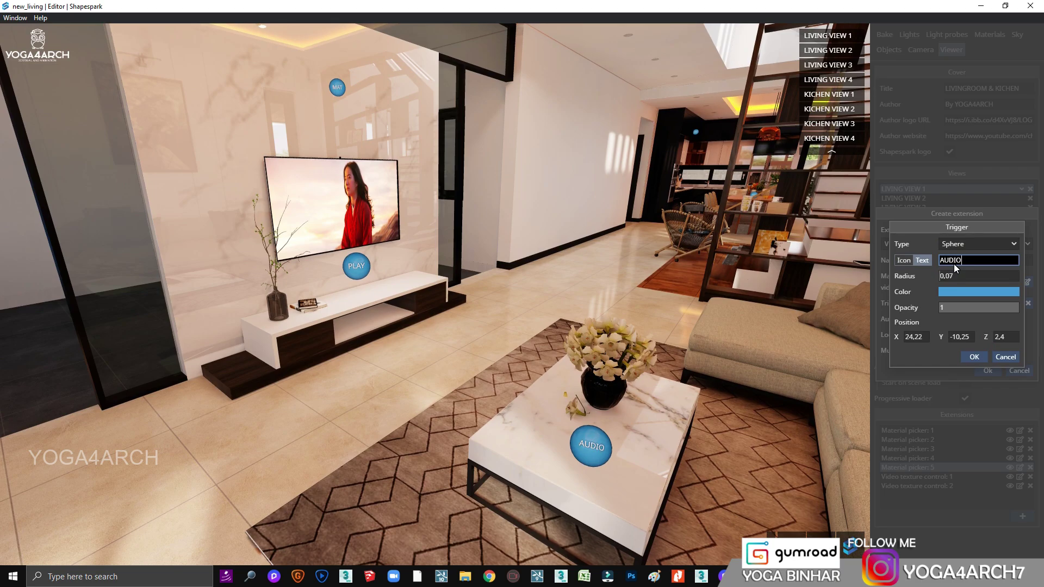
{"action": "left_click", "coordinate": [974, 357]}
Step: Turn off Autoplay and Muted, relabel the trigger MUSIC, and finish the looping video control
{"action": "left_click", "coordinate": [939, 320]}
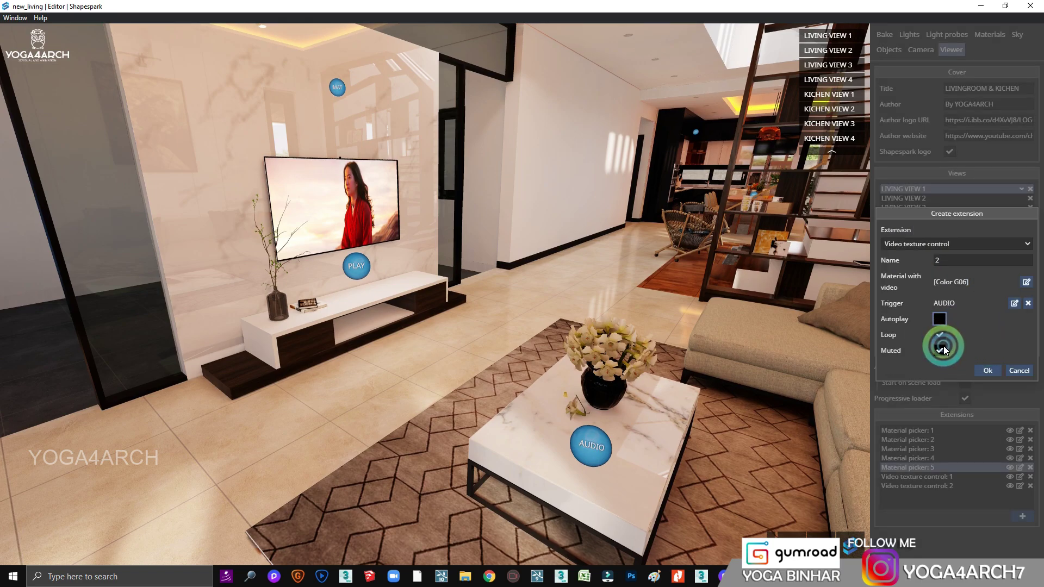
{"action": "left_click", "coordinate": [940, 351]}
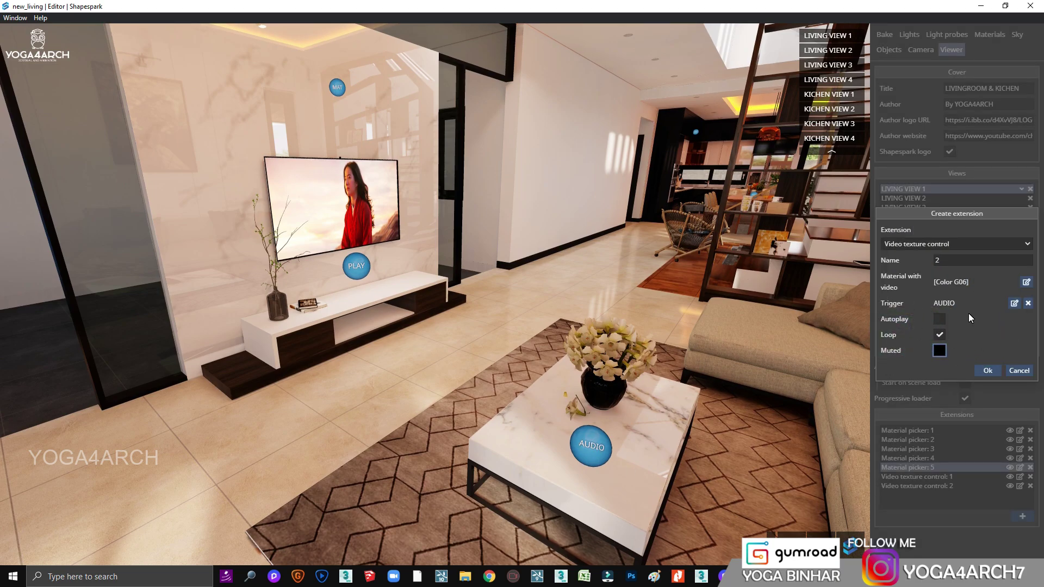
{"action": "left_click", "coordinate": [1014, 303]}
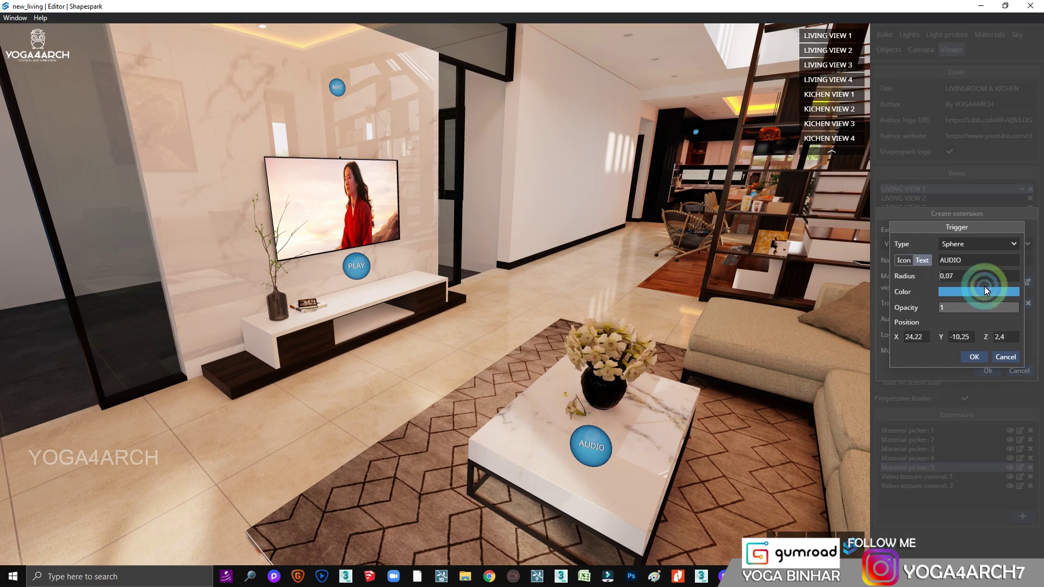
{"action": "double_click", "coordinate": [971, 263]}
{"action": "type", "text": "MUSIC"}
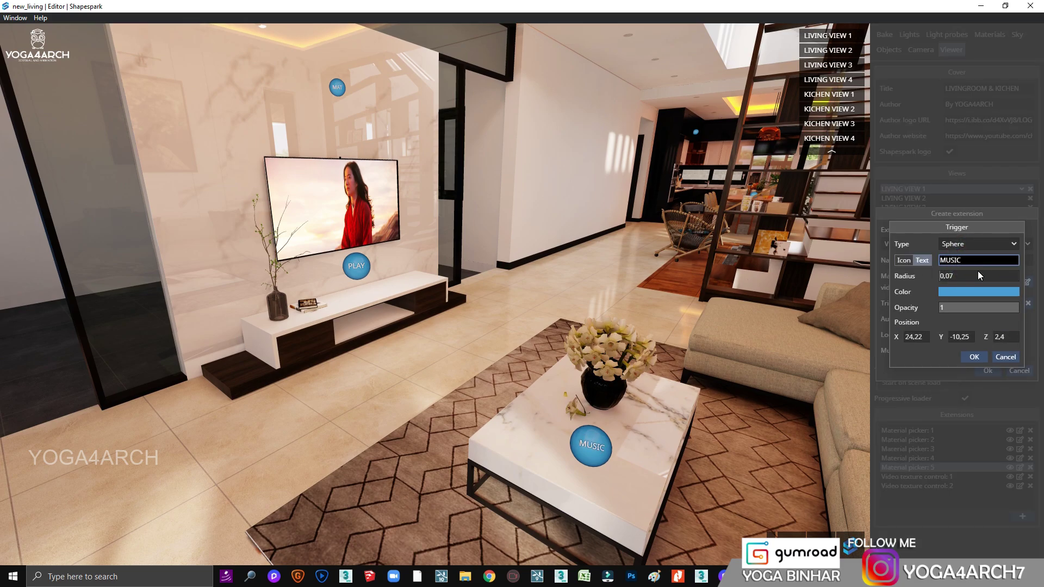
{"action": "left_click", "coordinate": [975, 358]}
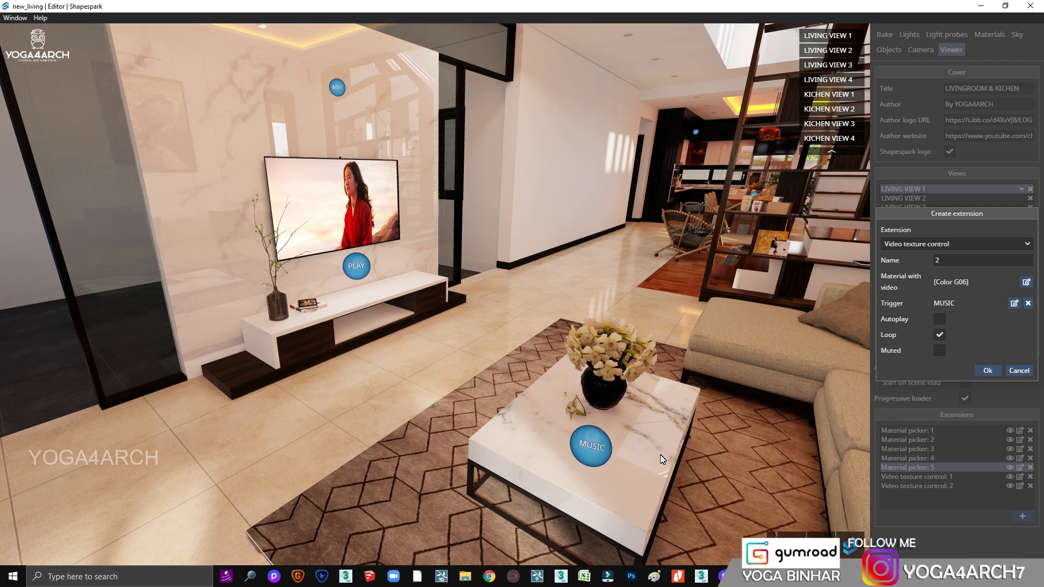
{"action": "left_click", "coordinate": [987, 372]}
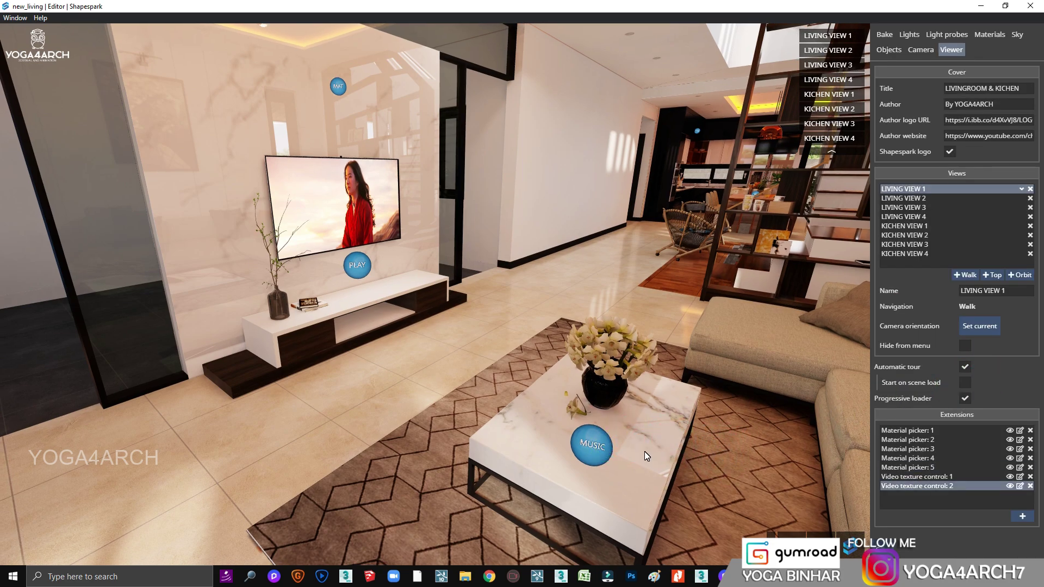
Step: Walk up to the TV, fire the PLAY trigger to run its video, then look up at the ceiling
{"action": "left_click_drag", "start_coordinate": [657, 447], "coordinate": [713, 388]}
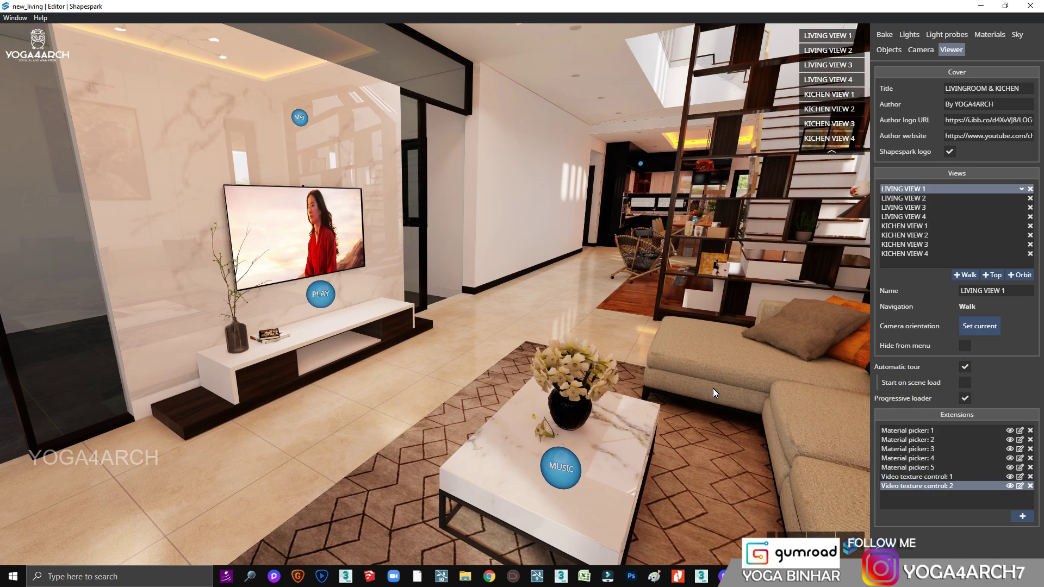
{"action": "left_click", "coordinate": [469, 379]}
{"action": "left_click", "coordinate": [319, 295]}
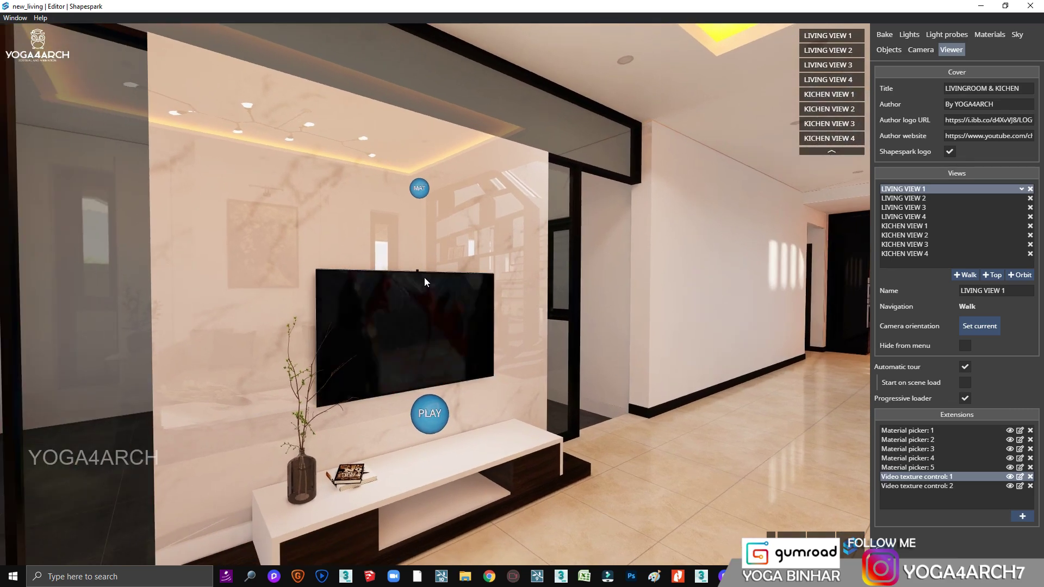
{"action": "left_click", "coordinate": [425, 279]}
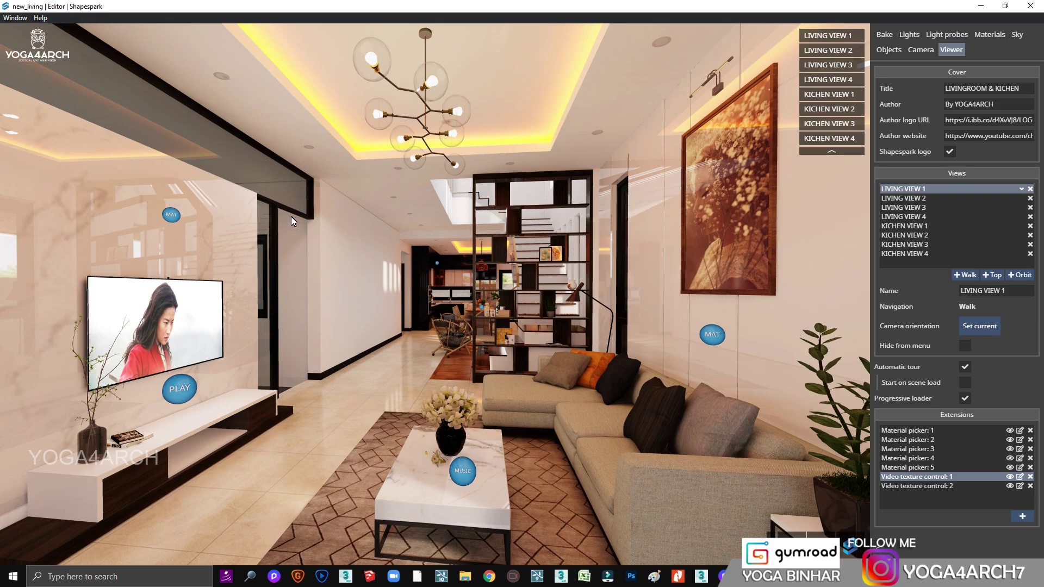
{"action": "mouse_move", "coordinate": [408, 125]}
{"action": "left_mouse_down"}
{"action": "mouse_move", "coordinate": [608, 60]}
{"action": "mouse_move", "coordinate": [316, 68]}
{"action": "mouse_move", "coordinate": [459, 144]}
{"action": "mouse_move", "coordinate": [496, 189]}
{"action": "mouse_move", "coordinate": [496, 140]}
{"action": "mouse_move", "coordinate": [496, 161]}
{"action": "mouse_move", "coordinate": [597, 315]}
{"action": "left_mouse_up"}
Step: Set ceiling Material~25 to Metallic 1 and Roughness 0,01 with a darker grey base colour
{"action": "left_click", "coordinate": [597, 314]}
{"action": "left_click", "coordinate": [587, 350]}
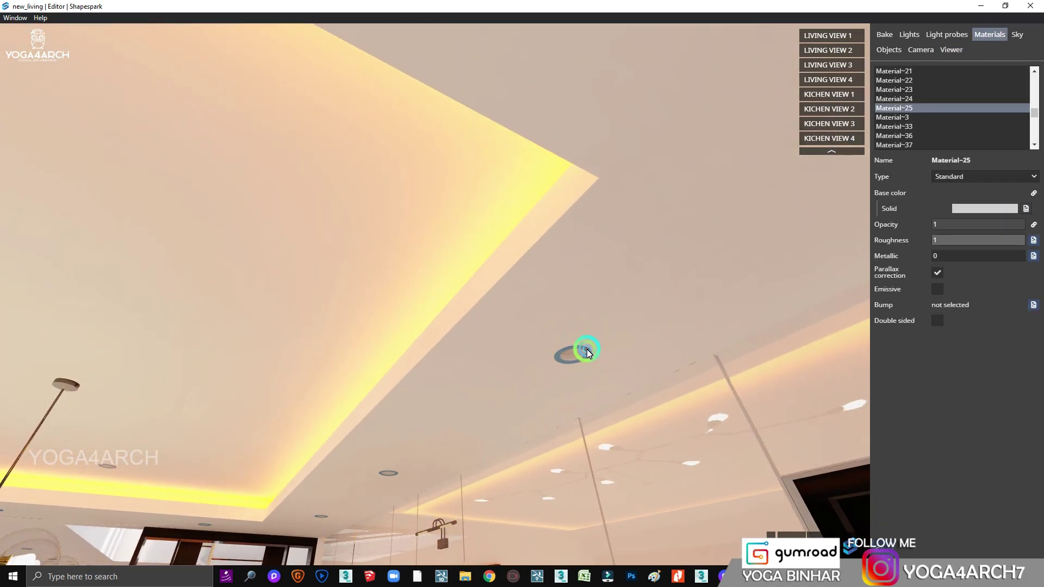
{"action": "left_click", "coordinate": [962, 243]}
{"action": "left_click_drag", "start_coordinate": [933, 256], "coordinate": [1040, 257]}
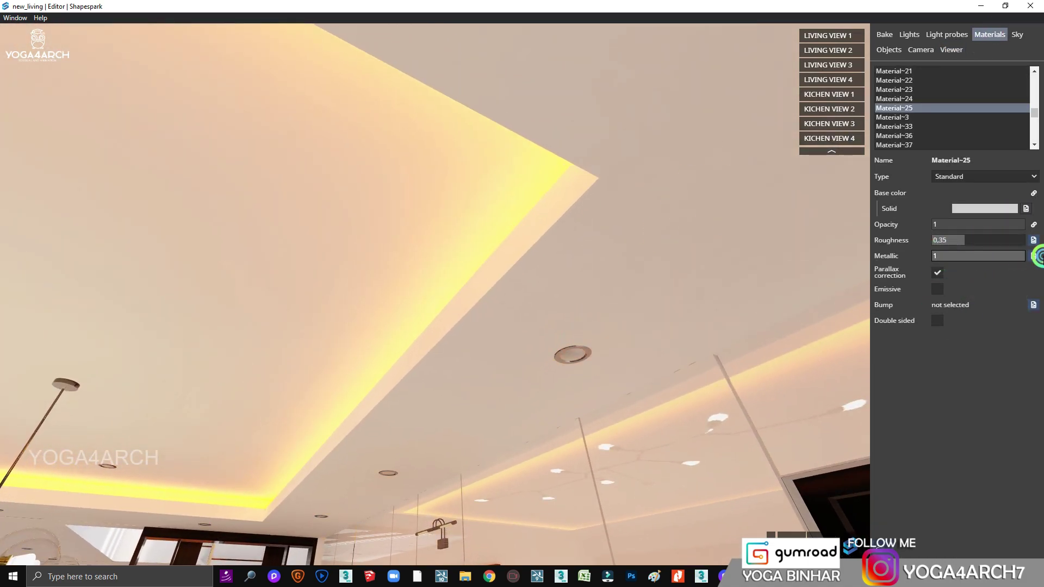
{"action": "left_click", "coordinate": [962, 240]}
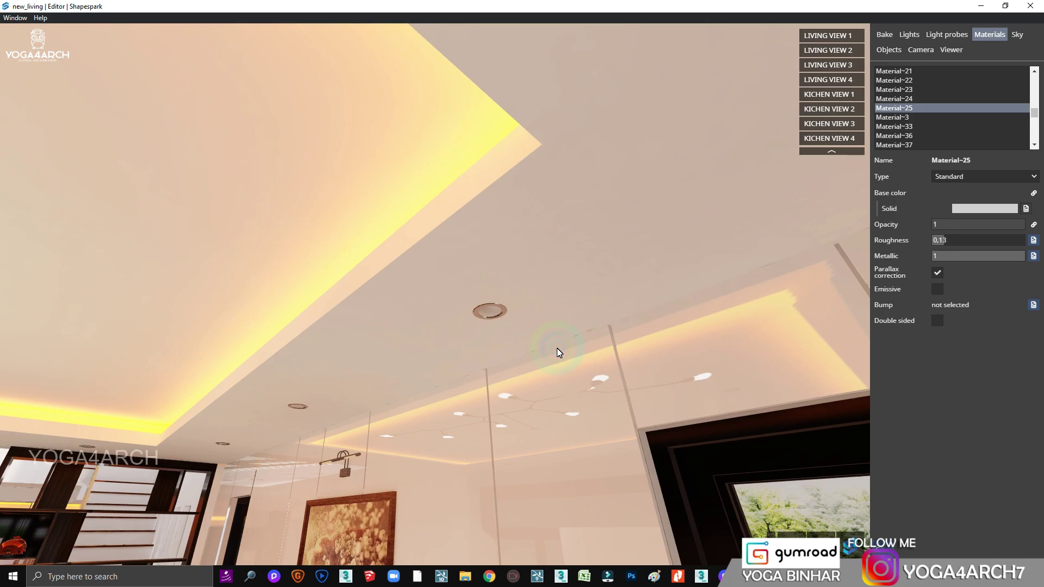
{"action": "type", "text": "0,13"}
{"action": "mouse_move", "coordinate": [557, 348]}
{"action": "left_mouse_down"}
{"action": "mouse_move", "coordinate": [406, 432]}
{"action": "mouse_move", "coordinate": [357, 374]}
{"action": "mouse_move", "coordinate": [136, 293]}
{"action": "mouse_move", "coordinate": [252, 309]}
{"action": "left_mouse_up"}
{"action": "left_click", "coordinate": [1012, 208]}
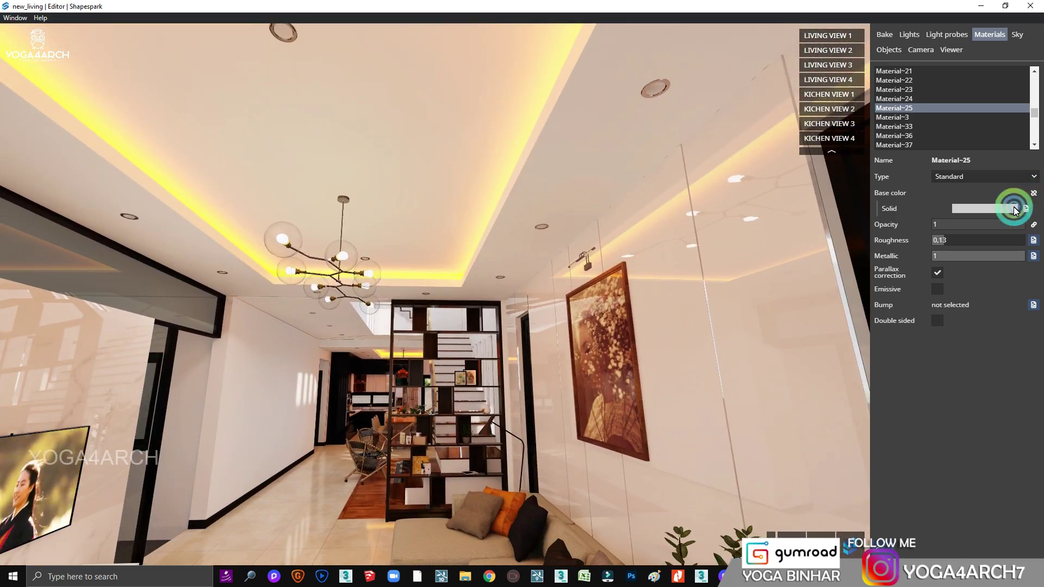
{"action": "mouse_move", "coordinate": [923, 279]}
{"action": "left_mouse_down"}
{"action": "mouse_move", "coordinate": [896, 298]}
{"action": "mouse_move", "coordinate": [903, 286]}
{"action": "left_mouse_up"}
{"action": "left_click", "coordinate": [962, 338]}
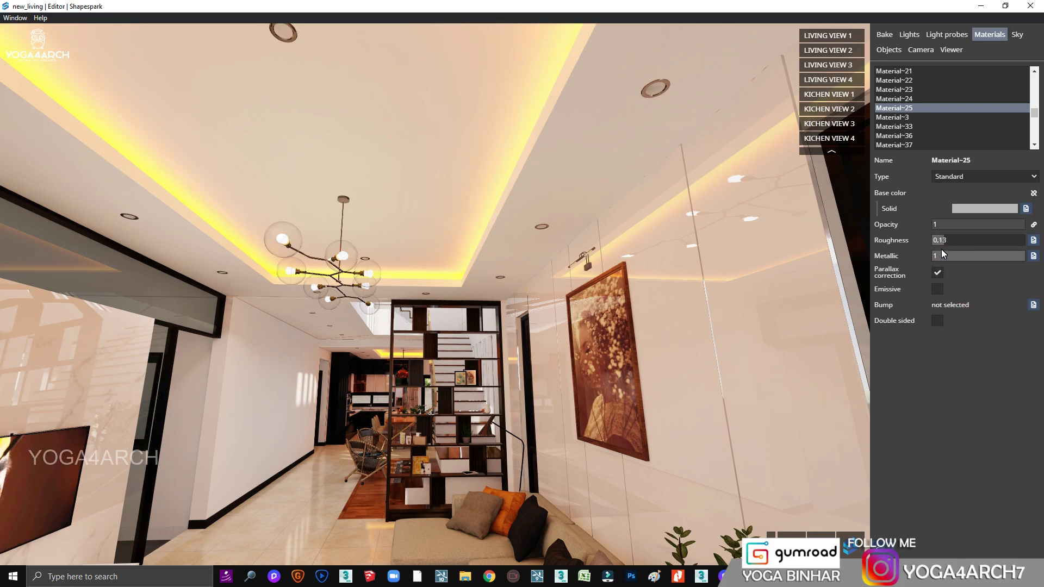
{"action": "left_click", "coordinate": [930, 240]}
{"action": "type", "text": "0,01"}
{"action": "left_click_drag", "start_coordinate": [956, 258], "coordinate": [1010, 256]}
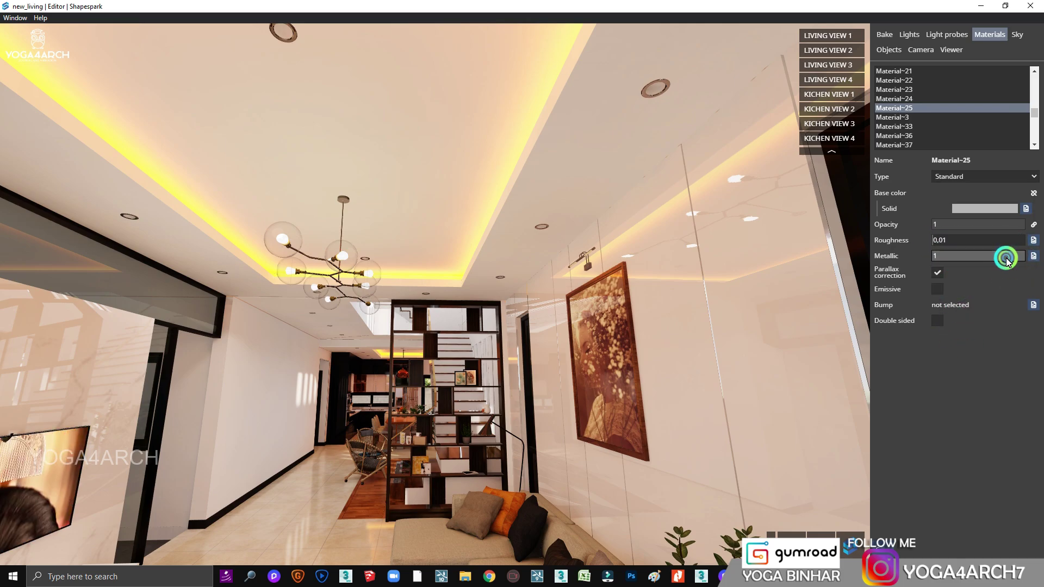
Step: Run lightmap post-processing from the Bake tab while viewing from LIVING VIEW 1
{"action": "left_click", "coordinate": [884, 35]}
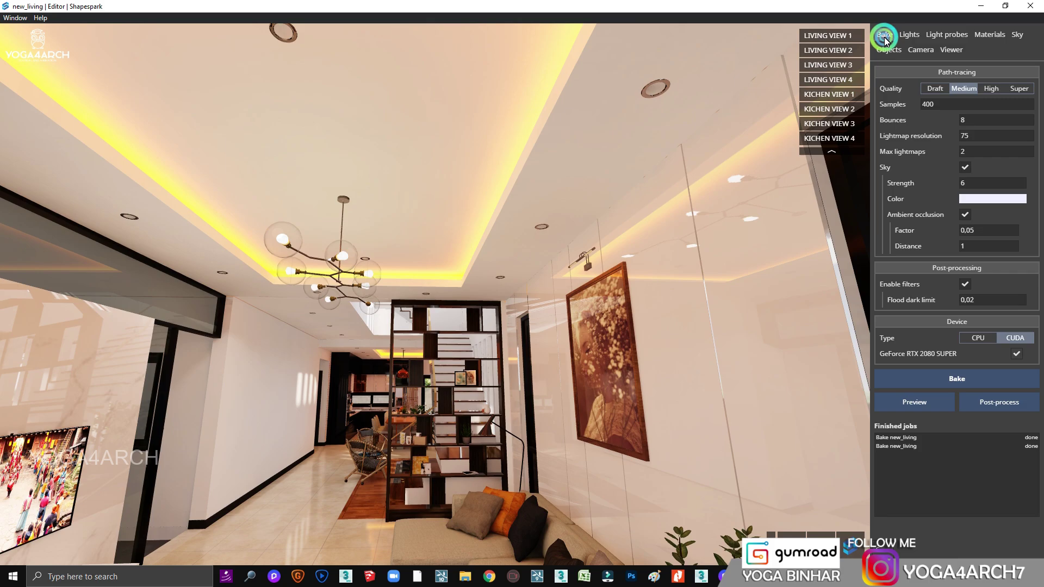
{"action": "left_click", "coordinate": [1011, 408]}
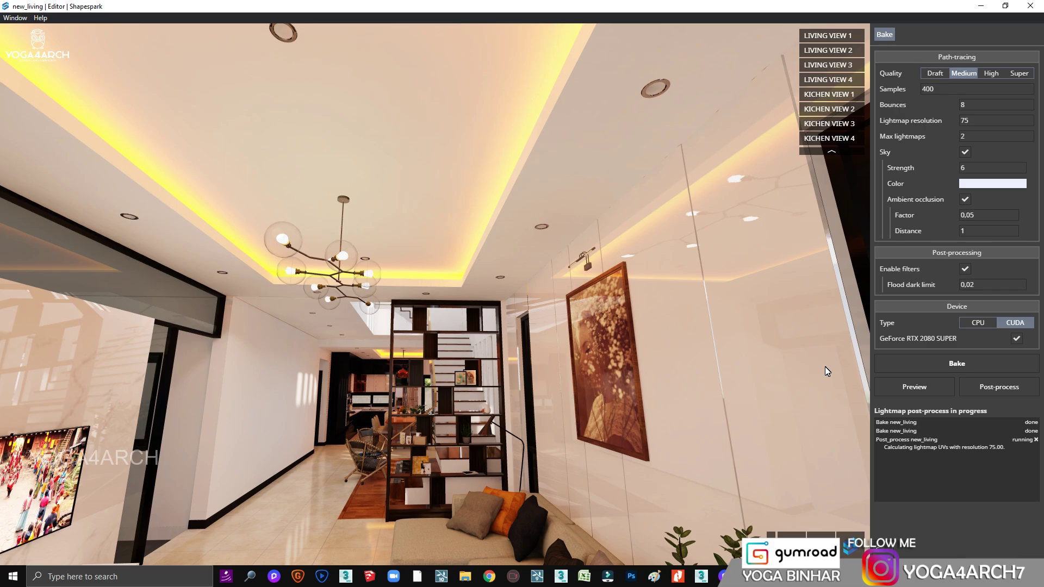
{"action": "left_click", "coordinate": [828, 36]}
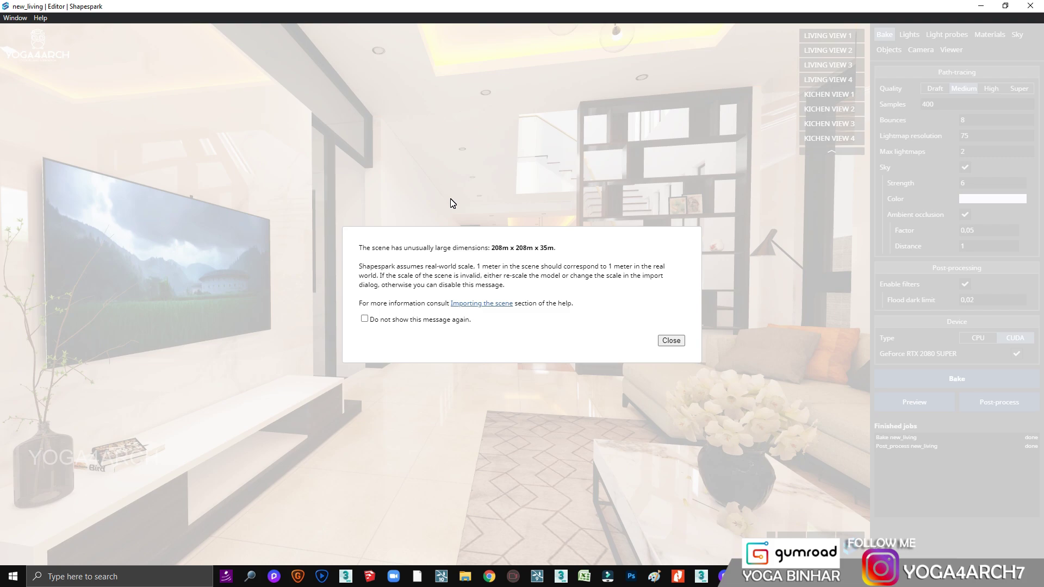
Step: Dismiss the scene-size warning, upload new_living from the Scenes list, and open its tour URL
{"action": "left_click", "coordinate": [670, 340]}
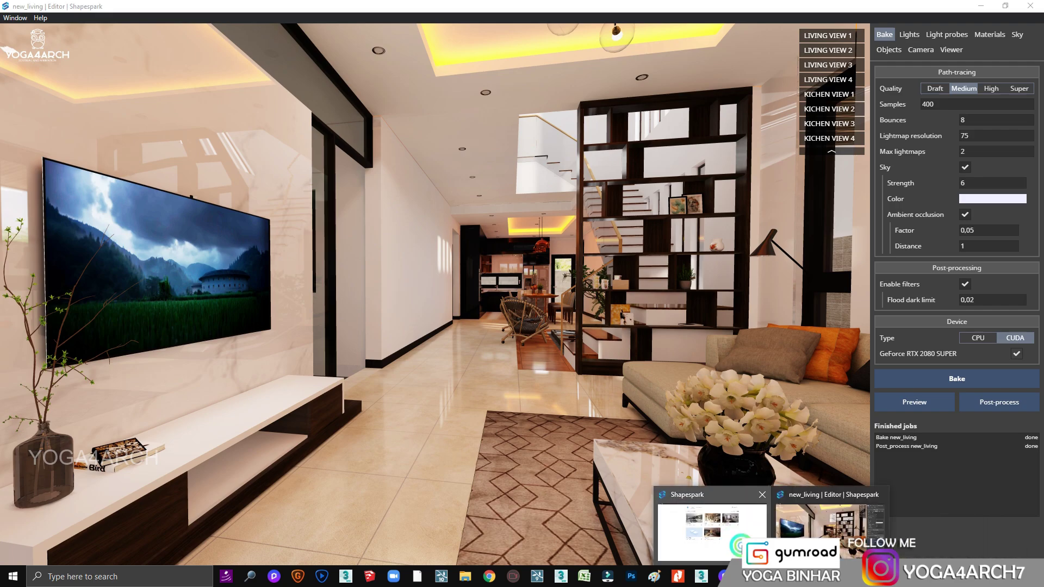
{"action": "left_click", "coordinate": [701, 522]}
{"action": "left_click", "coordinate": [314, 363]}
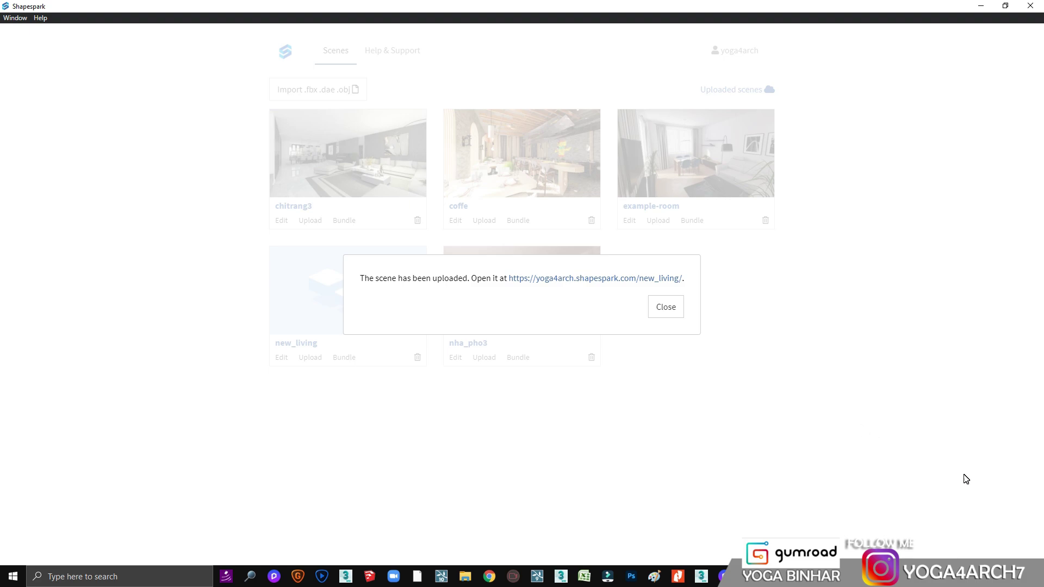
{"action": "left_click", "coordinate": [625, 278]}
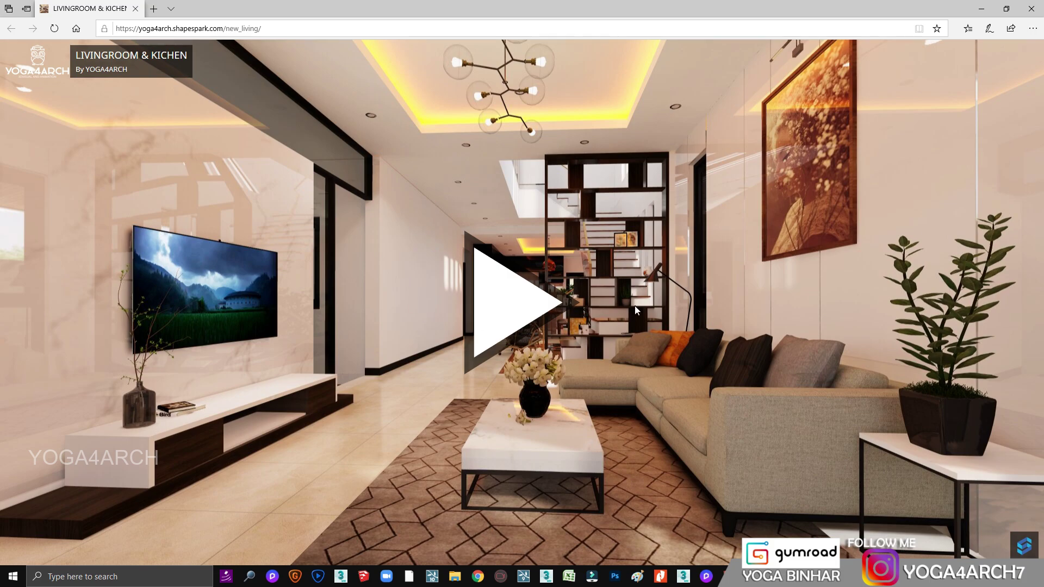
Step: Load the web tour and step through Living Views 2-4 and Kitchen Views 1-4
{"action": "left_click", "coordinate": [556, 320]}
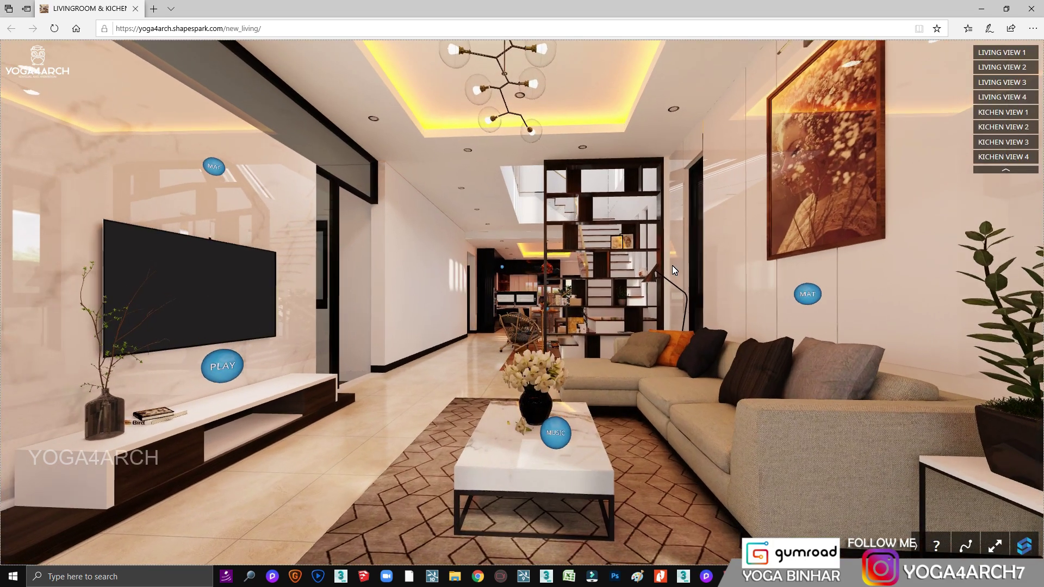
{"action": "left_click_drag", "start_coordinate": [673, 266], "coordinate": [556, 278]}
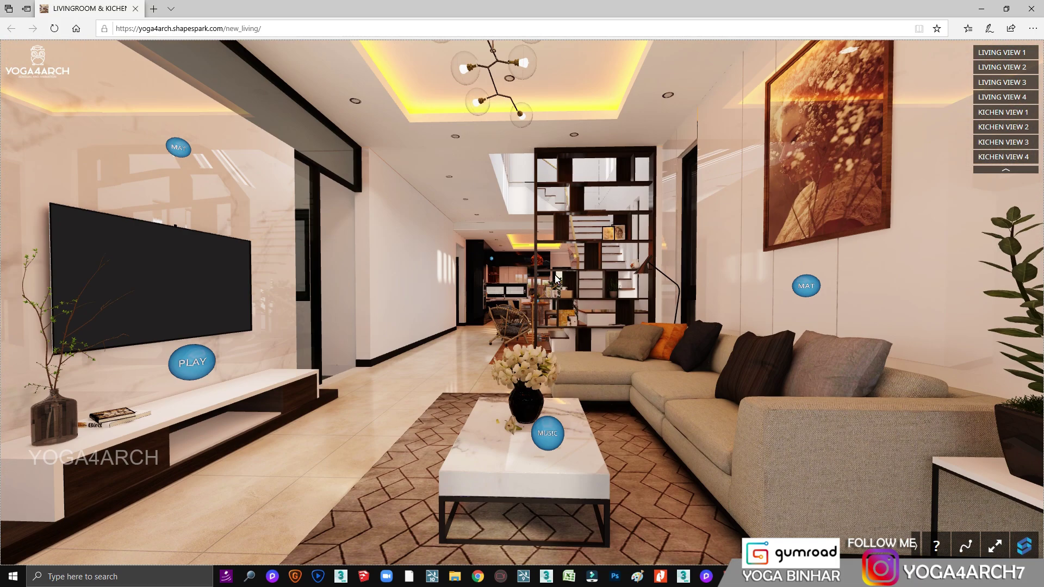
{"action": "left_click", "coordinate": [1009, 66]}
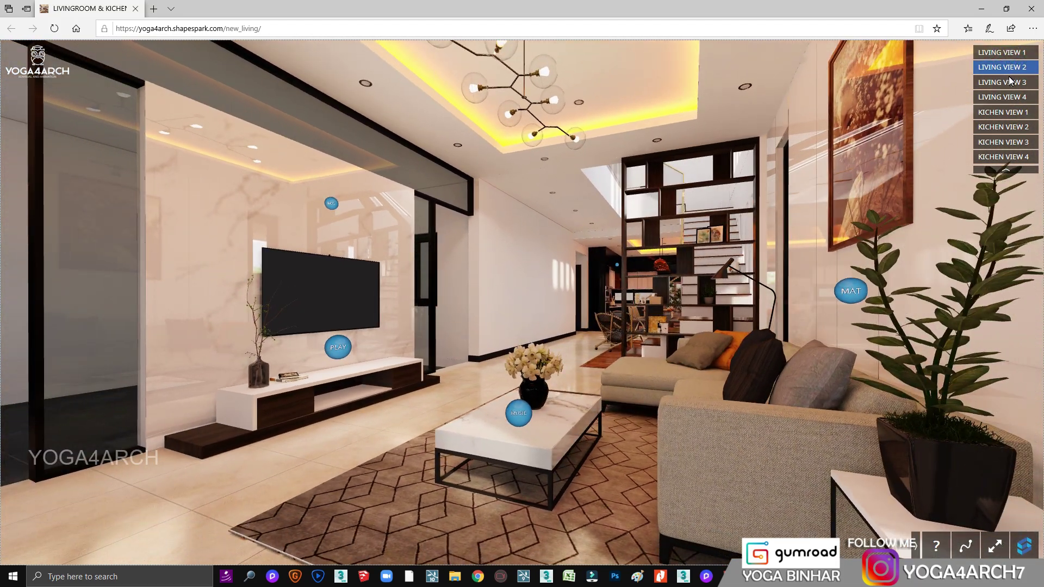
{"action": "left_click", "coordinate": [1008, 82]}
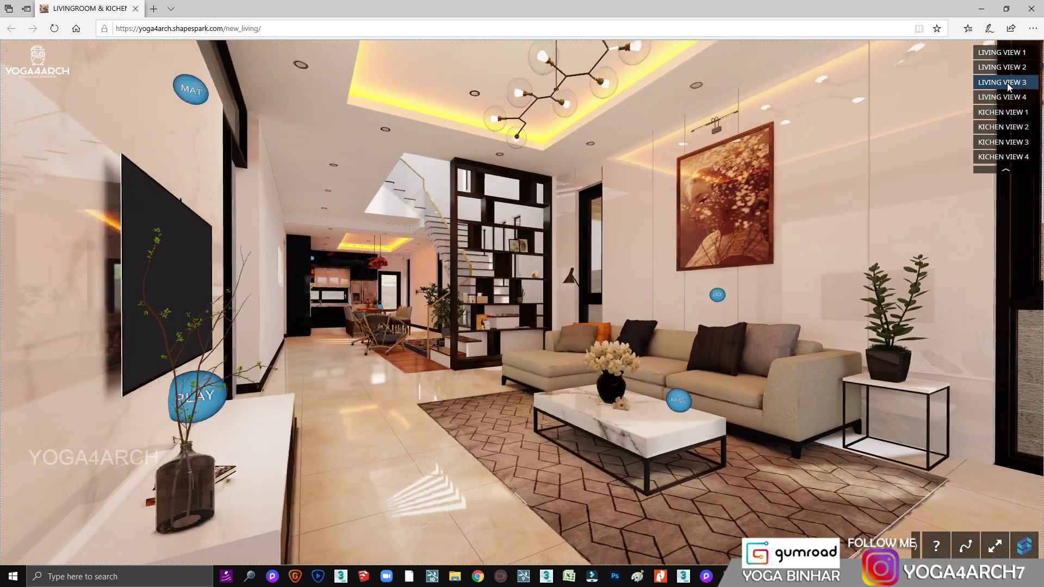
{"action": "left_click", "coordinate": [1004, 98]}
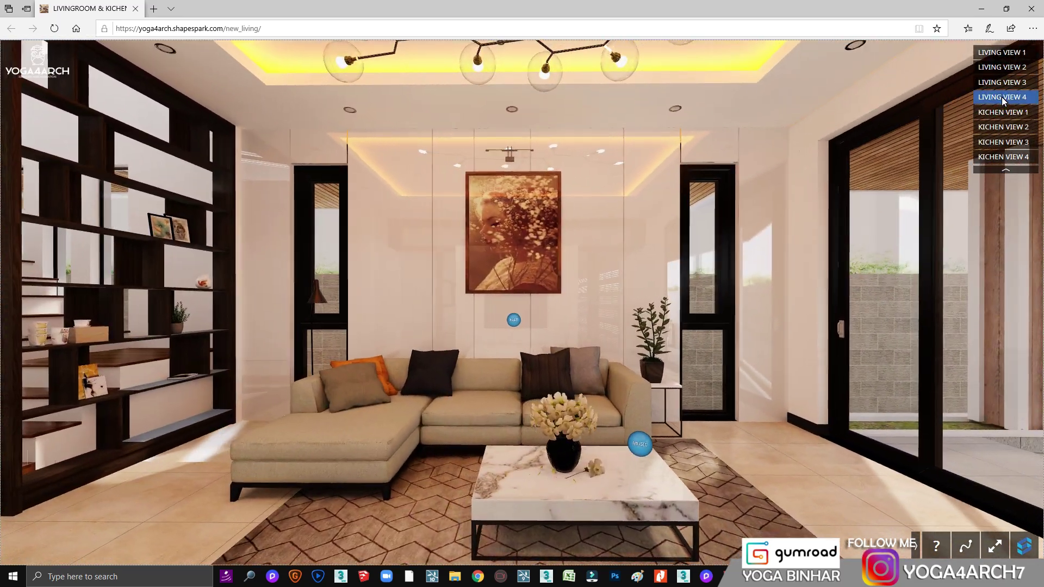
{"action": "left_click", "coordinate": [1003, 113]}
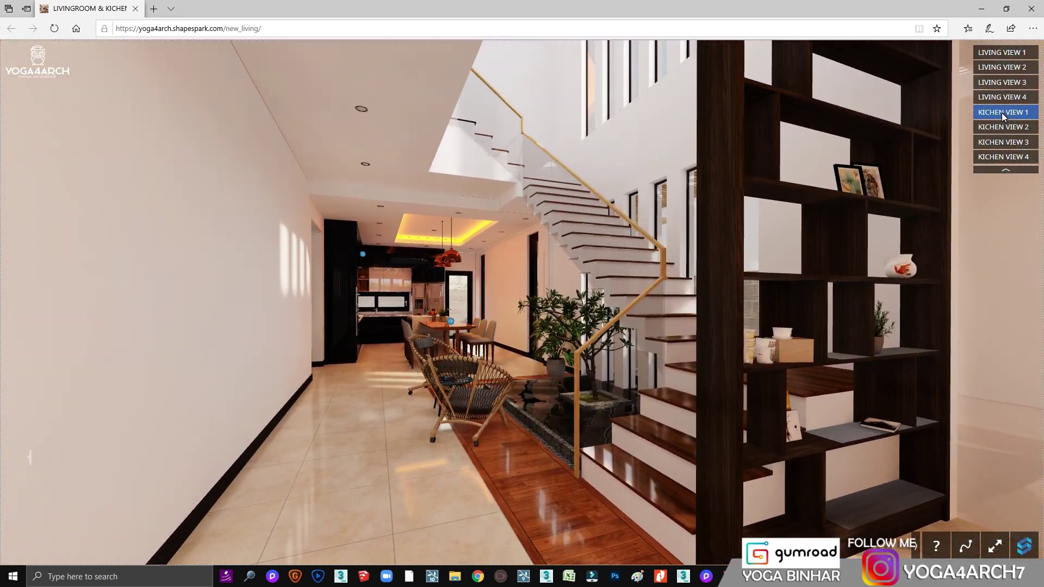
{"action": "left_click", "coordinate": [1002, 127]}
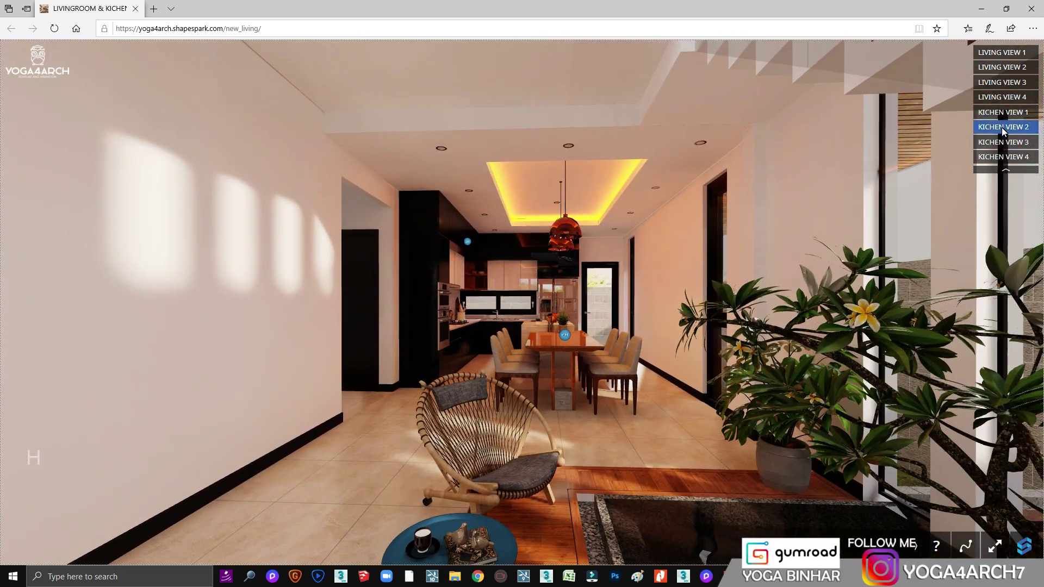
{"action": "left_click", "coordinate": [1003, 141]}
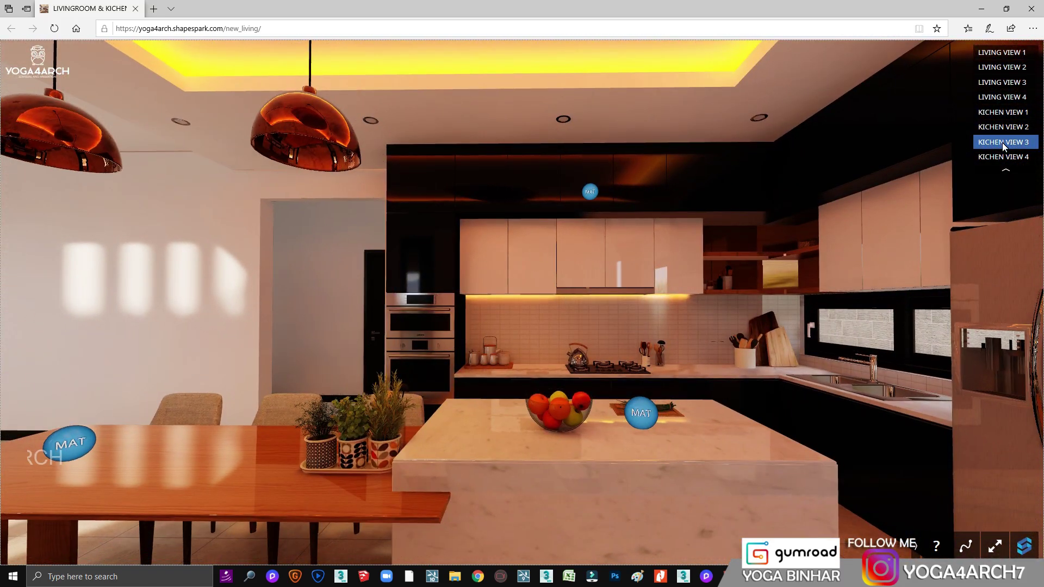
{"action": "left_click", "coordinate": [1004, 157]}
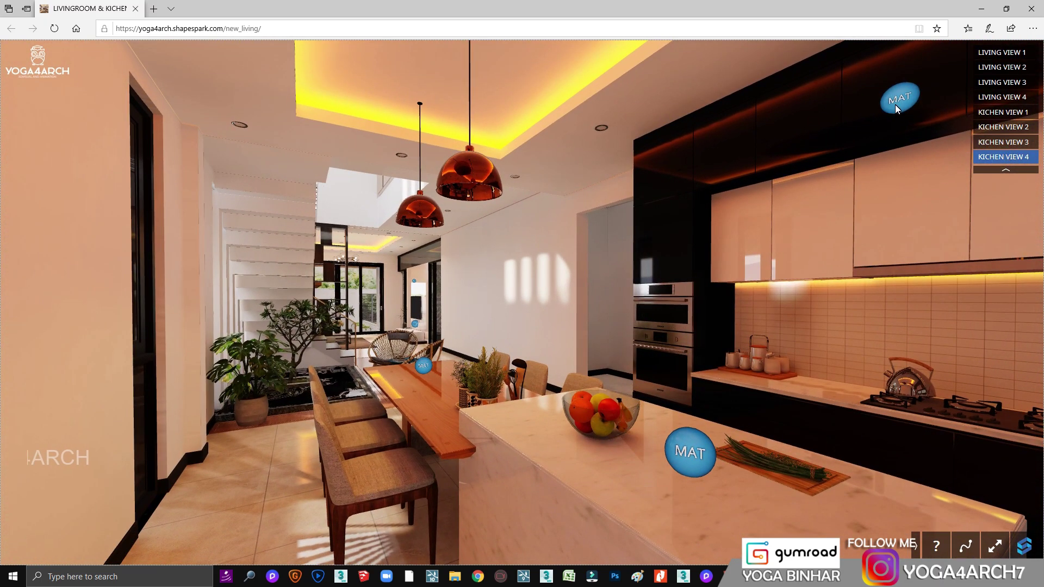
Step: Try kitchen materials: glossy white upper cabinets, white then wood dining table, black countertop
{"action": "left_click", "coordinate": [901, 98]}
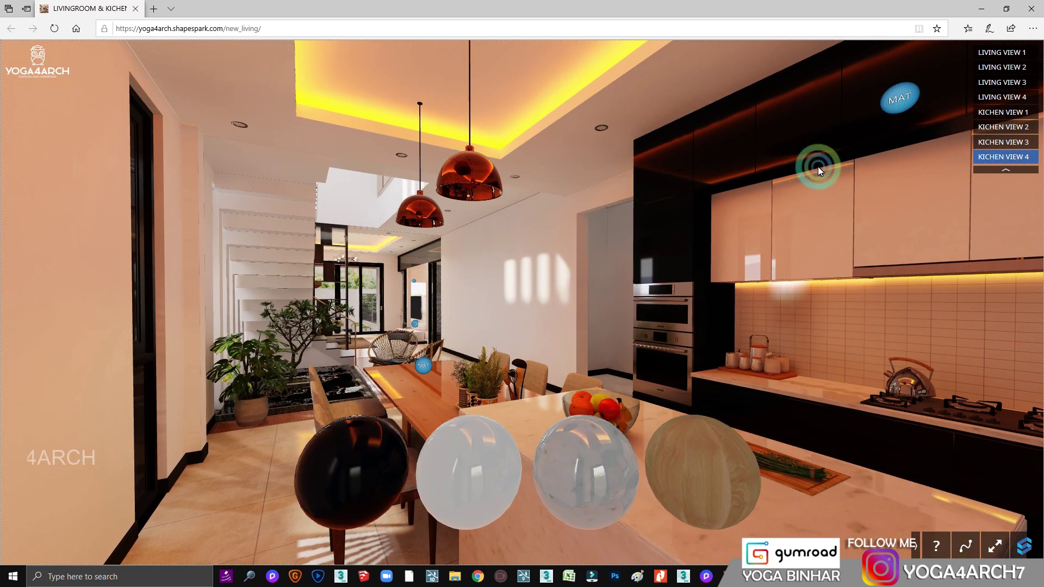
{"action": "left_click", "coordinate": [511, 454]}
{"action": "left_click", "coordinate": [559, 367]}
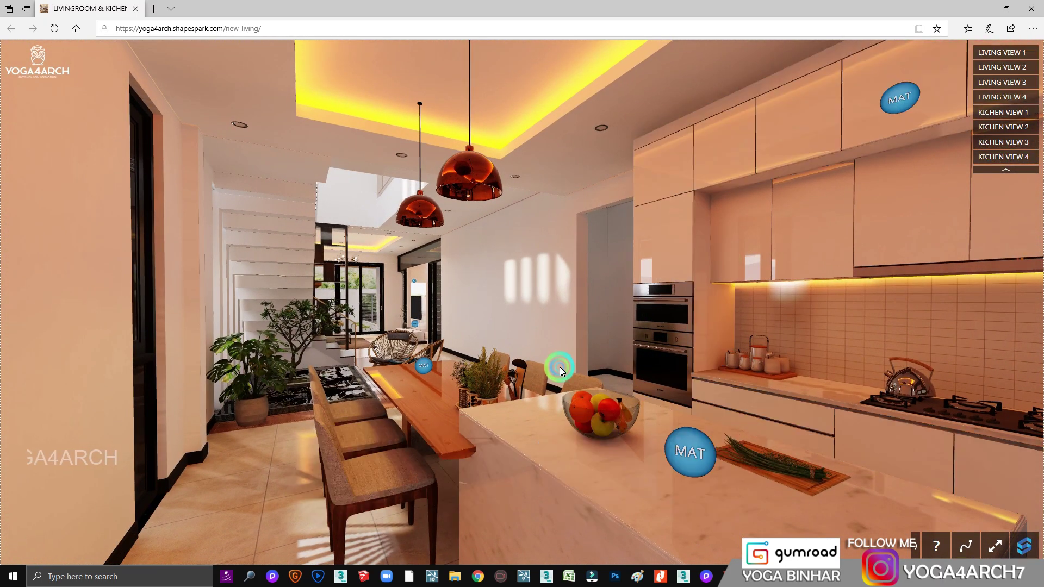
{"action": "left_click", "coordinate": [423, 366]}
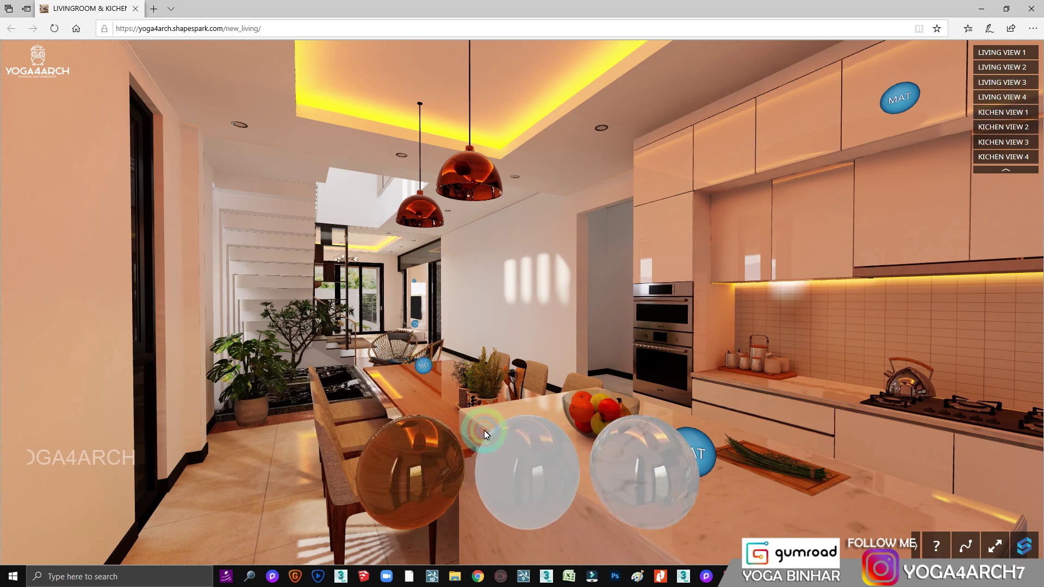
{"action": "left_click", "coordinate": [531, 462]}
{"action": "left_click", "coordinate": [396, 484]}
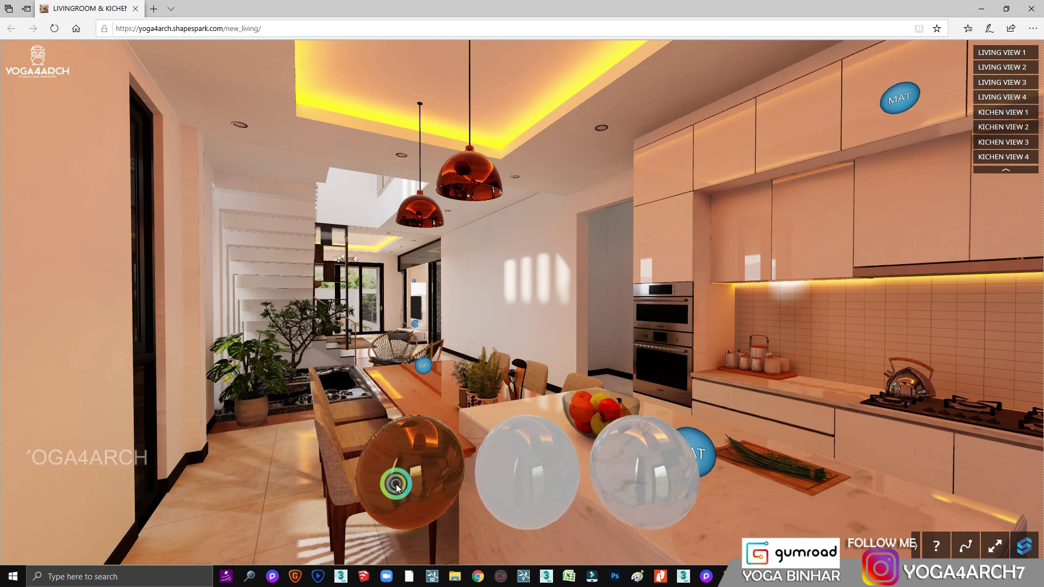
{"action": "left_click", "coordinate": [702, 462]}
{"action": "left_click", "coordinate": [531, 479]}
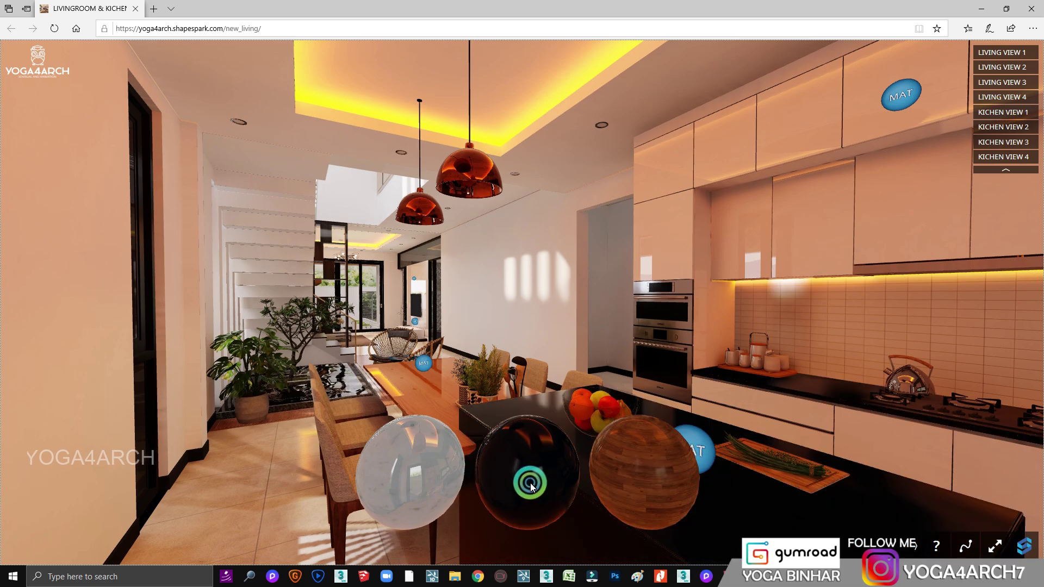
{"action": "left_click", "coordinate": [833, 392]}
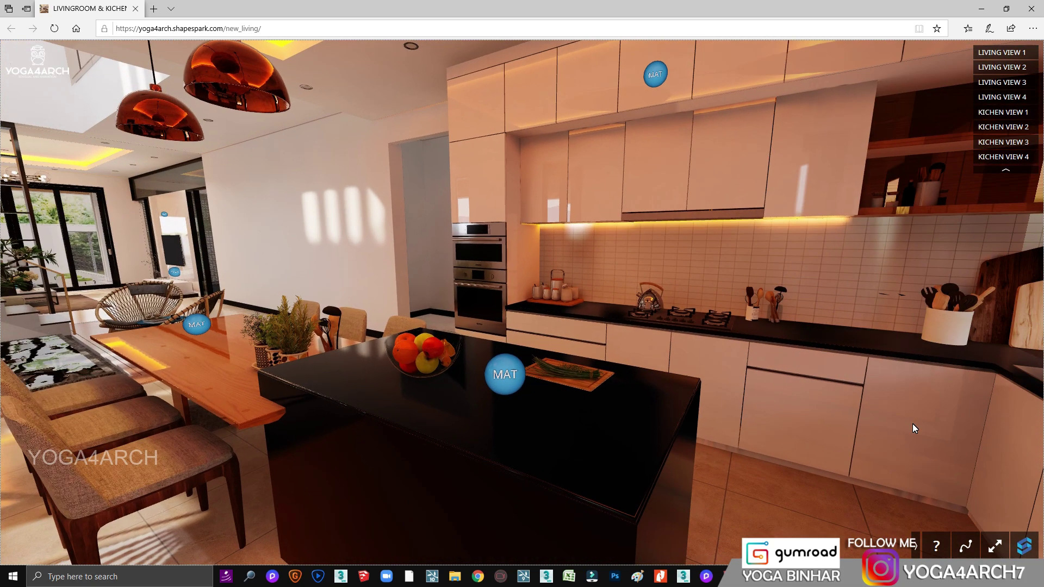
{"action": "left_click_drag", "start_coordinate": [844, 396], "coordinate": [677, 338]}
Step: At Living View 1, start and stop the music, then walk to the TV and play its video
{"action": "left_click", "coordinate": [1002, 52]}
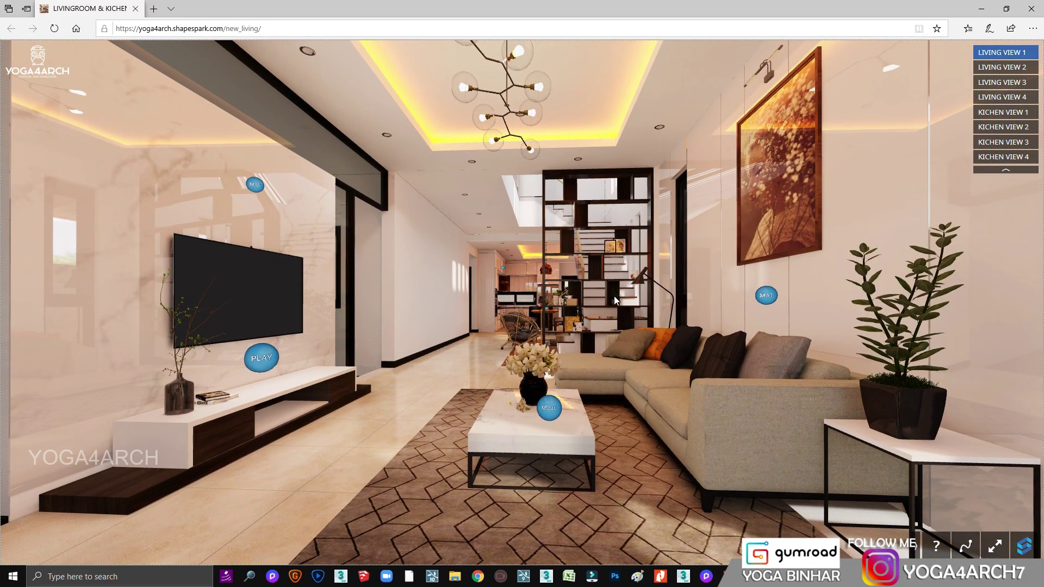
{"action": "left_click", "coordinate": [554, 408]}
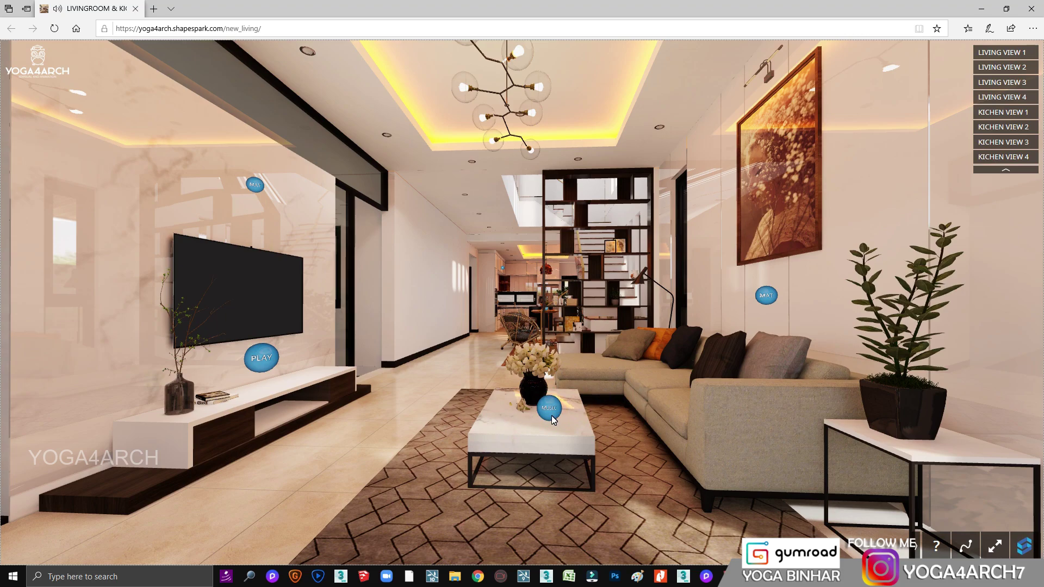
{"action": "left_click", "coordinate": [550, 354]}
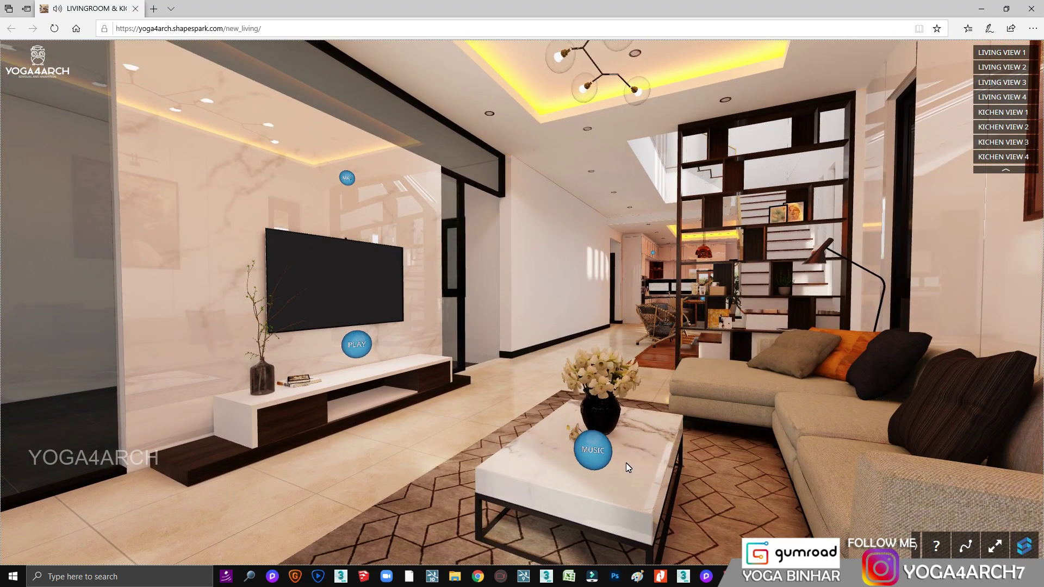
{"action": "left_click", "coordinate": [605, 458]}
{"action": "left_click", "coordinate": [600, 282]}
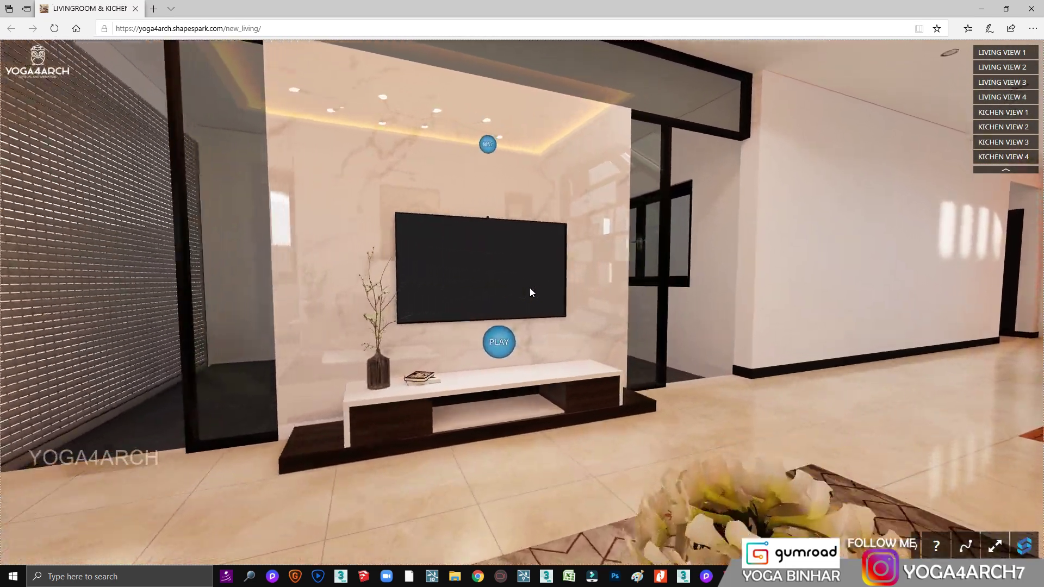
{"action": "left_click", "coordinate": [530, 292]}
{"action": "left_click", "coordinate": [471, 363]}
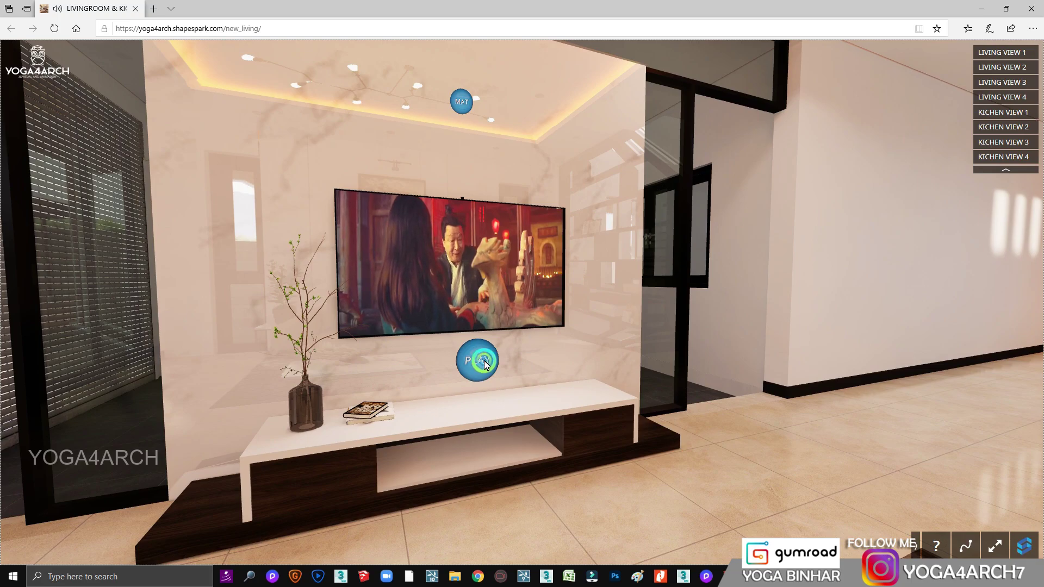
{"action": "scroll", "coordinate": [421, 335], "scroll_direction": "down", "scroll_amount": 5}
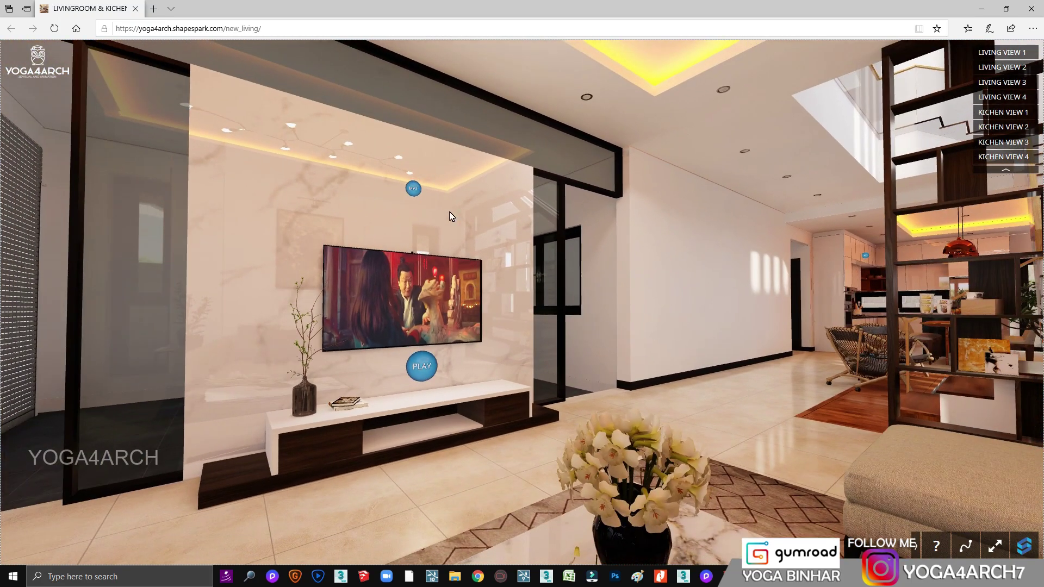
Step: Cycle the TV wall through orange planks, dark wood, white and veined marble, then return to Living View 1
{"action": "left_click", "coordinate": [409, 186]}
{"action": "left_click", "coordinate": [628, 453]}
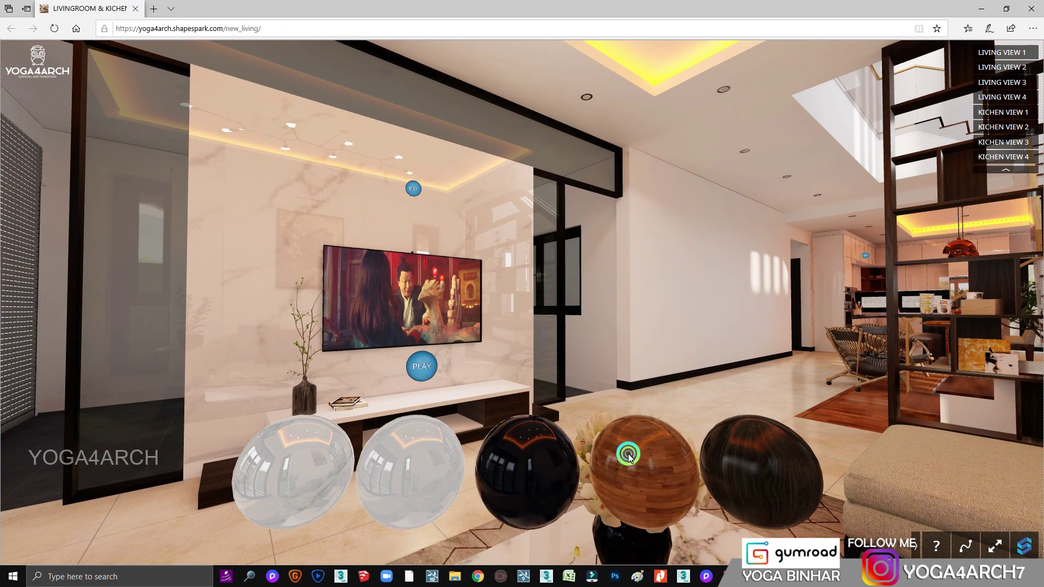
{"action": "left_click", "coordinate": [755, 454]}
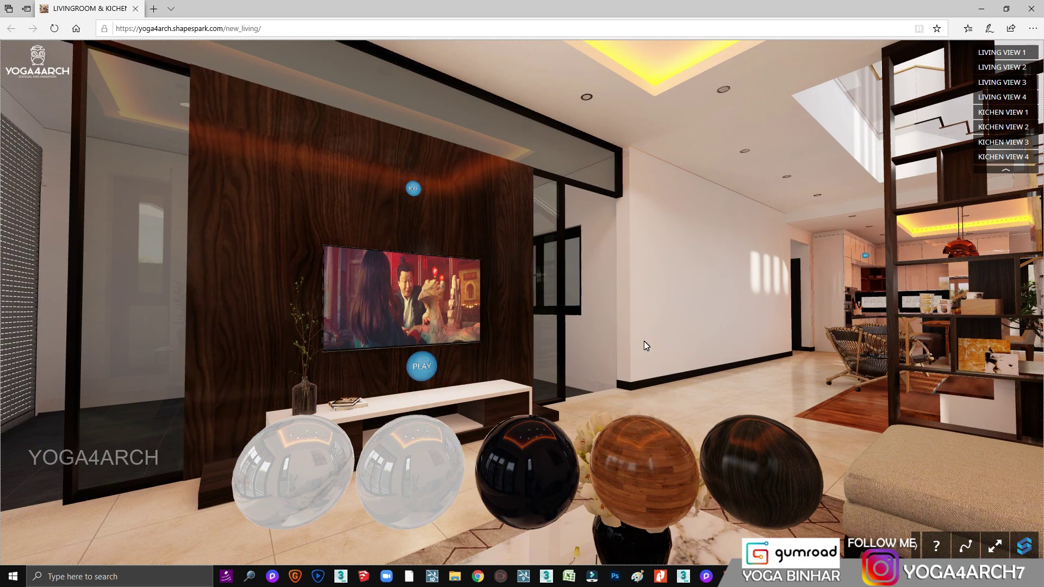
{"action": "left_click", "coordinate": [437, 495]}
{"action": "left_click", "coordinate": [289, 493]}
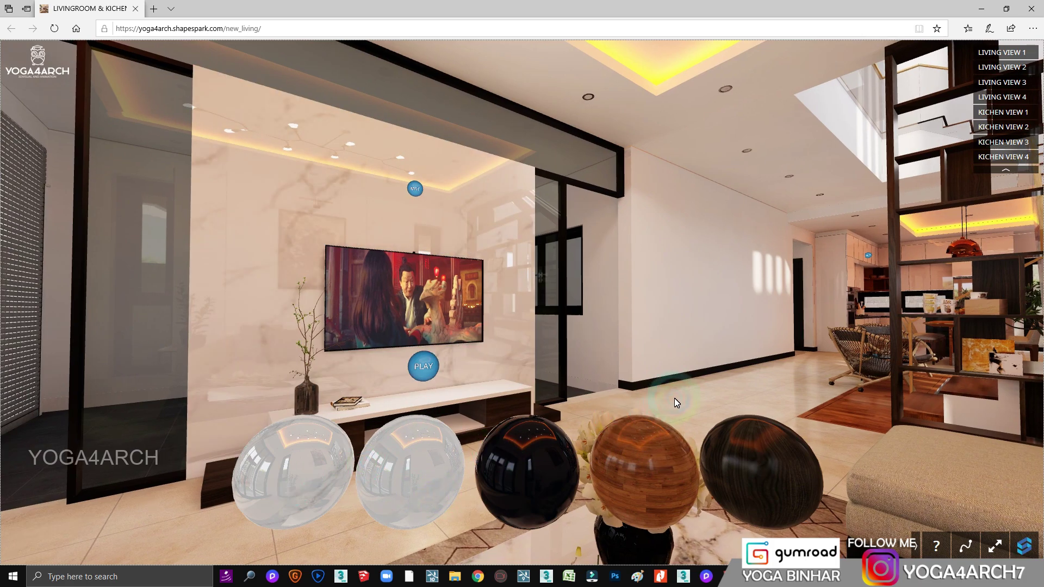
{"action": "left_click", "coordinate": [687, 389]}
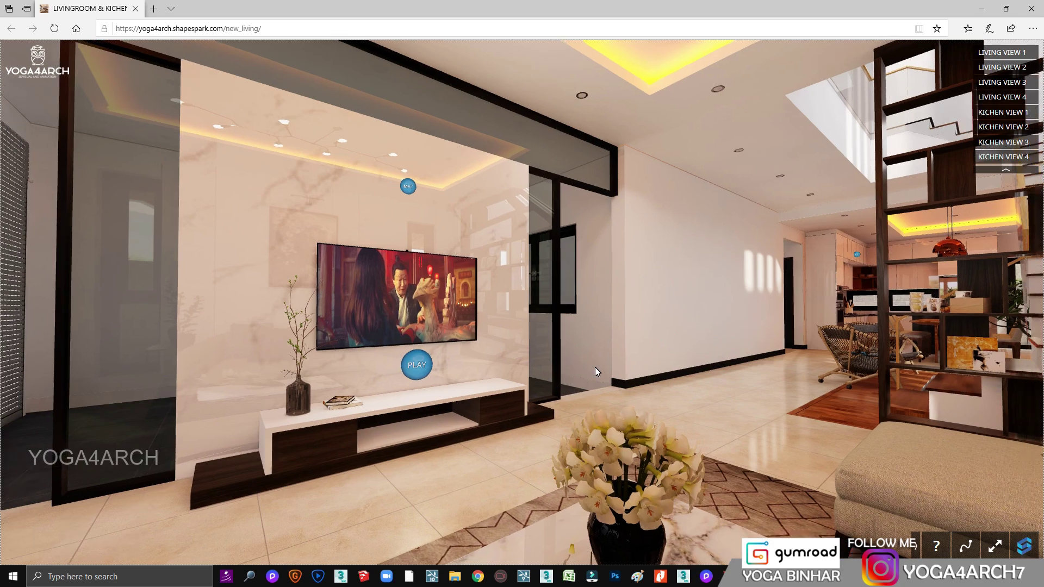
{"action": "left_click_drag", "start_coordinate": [595, 367], "coordinate": [724, 381]}
{"action": "scroll", "coordinate": [730, 378], "scroll_direction": "down", "scroll_amount": 5}
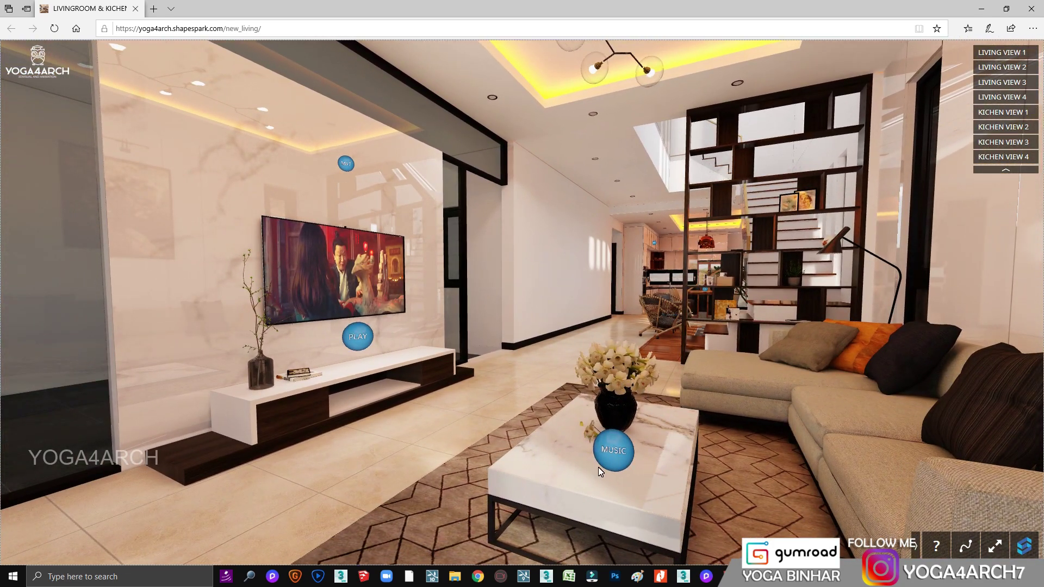
{"action": "left_click", "coordinate": [784, 407]}
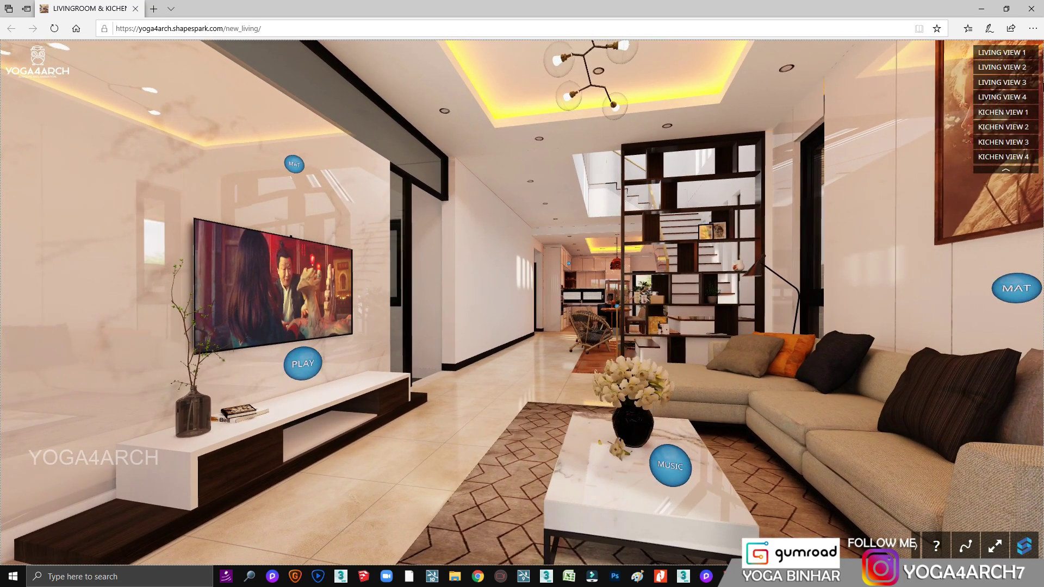
{"action": "left_click", "coordinate": [1016, 57]}
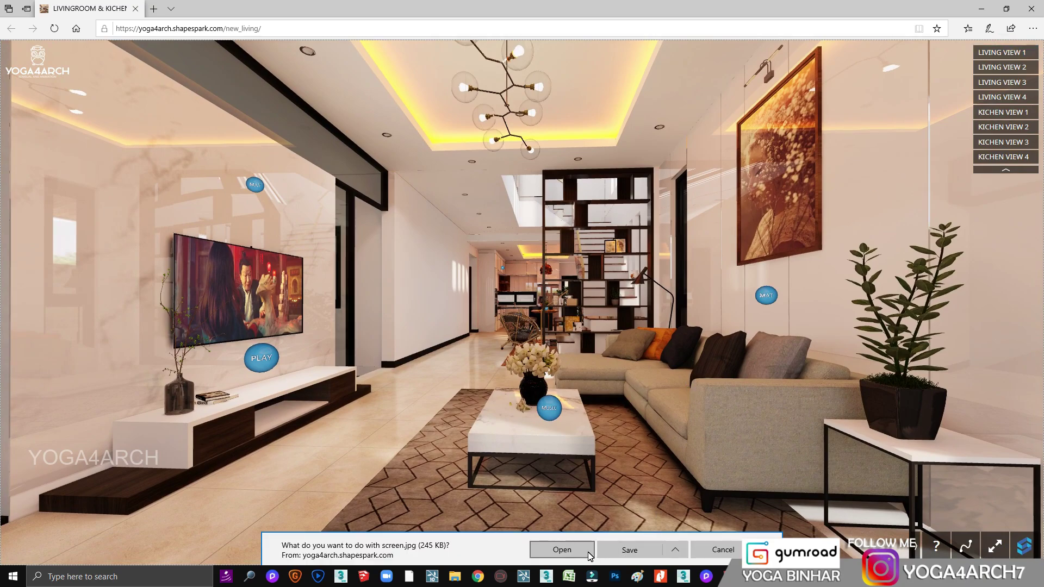
Step: View screen.jpg in Photos, close it, minimize the tour and dismiss the scene-uploaded notice
{"action": "left_click", "coordinate": [560, 551]}
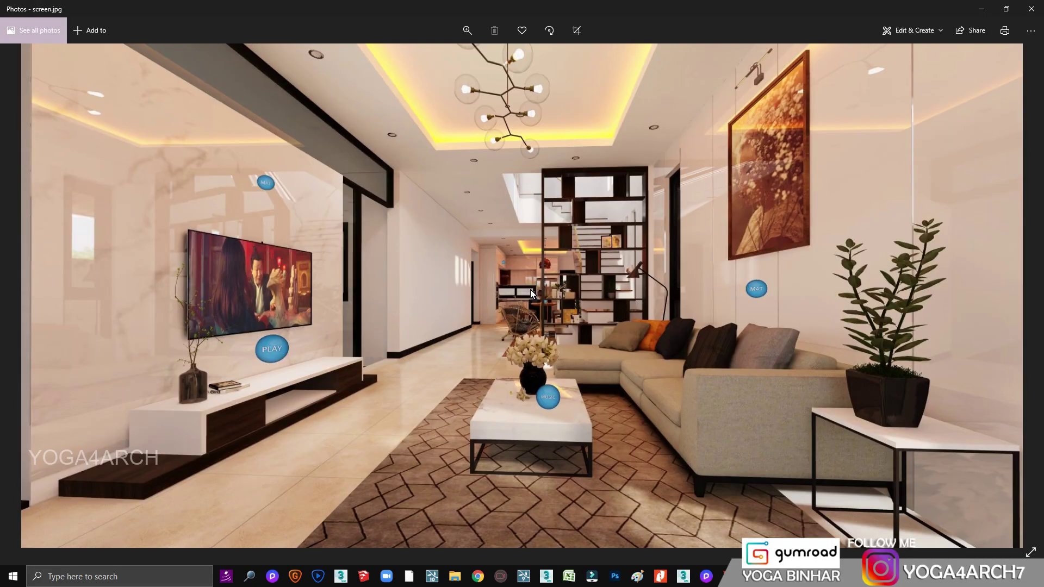
{"action": "left_click", "coordinate": [1032, 8]}
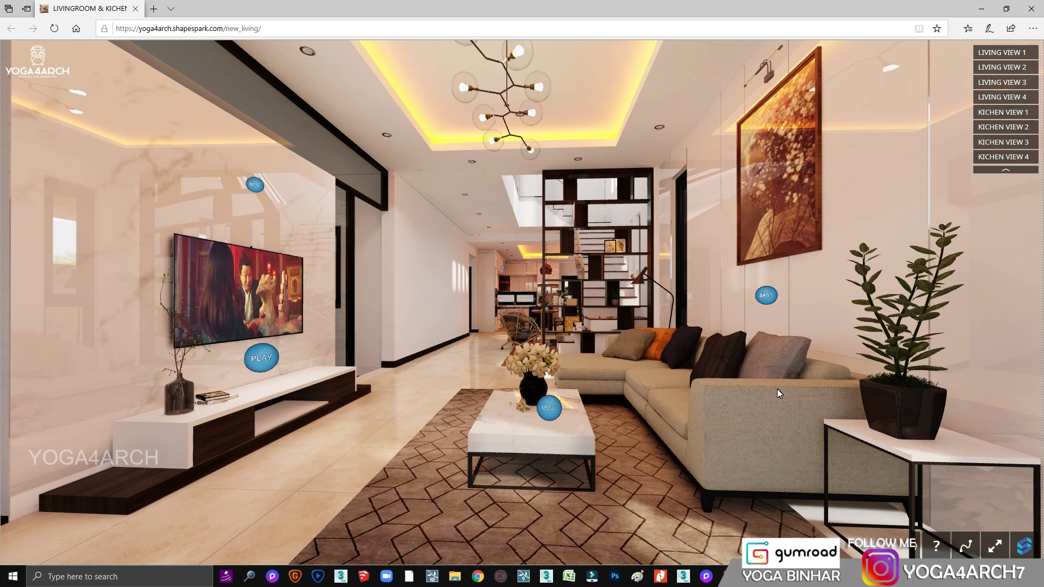
{"action": "left_click", "coordinate": [982, 7]}
{"action": "left_click", "coordinate": [806, 228]}
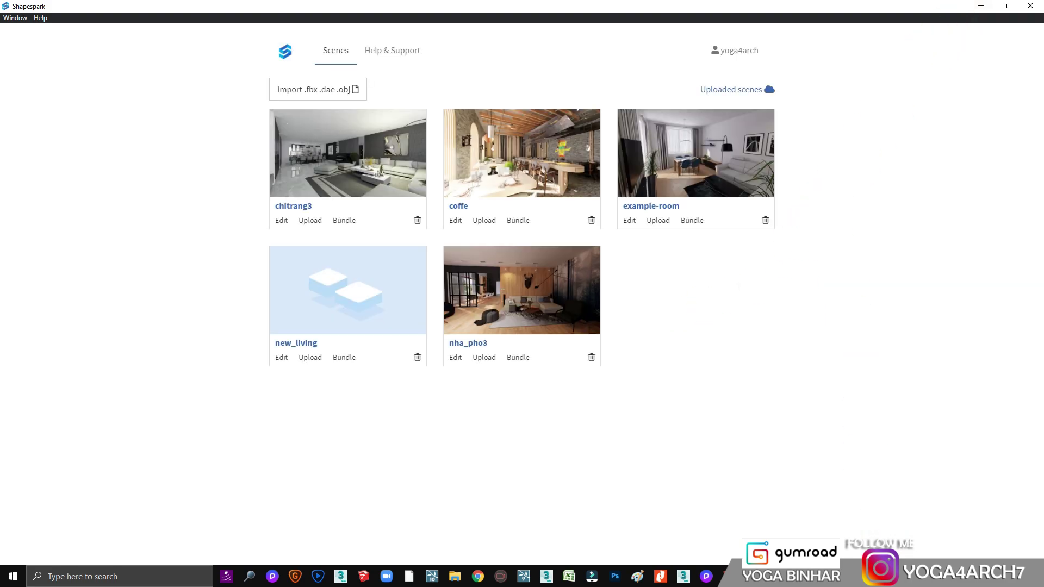
Step: Open new_living for editing and add a Hide triggers extension under Viewer Extensions
{"action": "left_click", "coordinate": [808, 528]}
{"action": "left_click", "coordinate": [671, 341]}
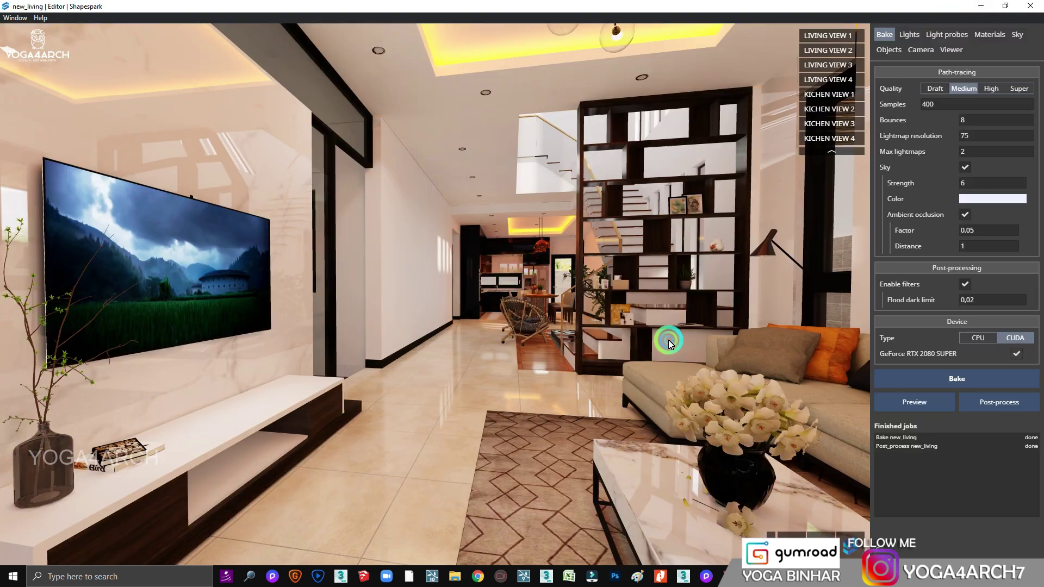
{"action": "left_click", "coordinate": [949, 49]}
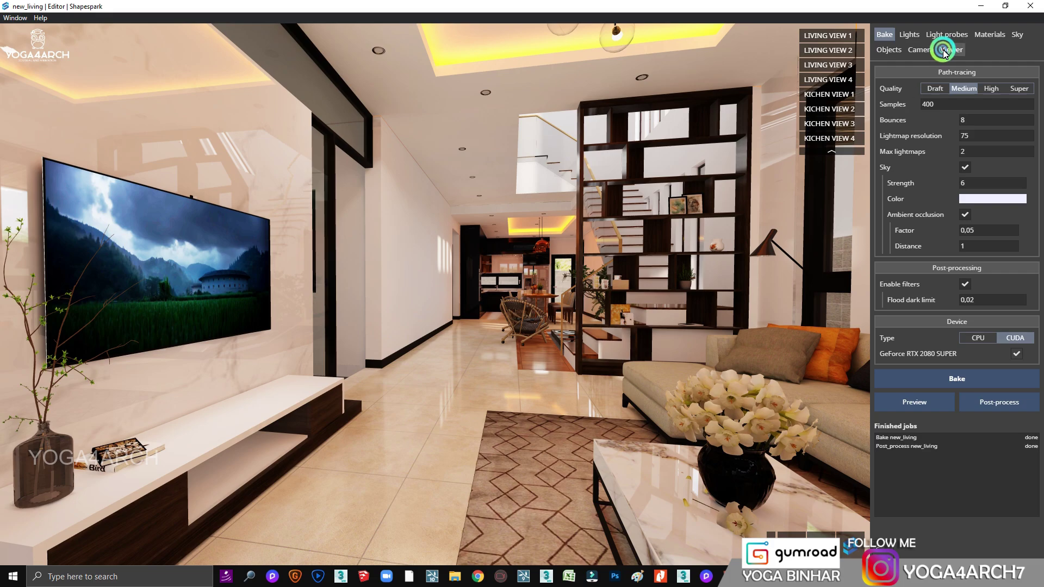
{"action": "left_click", "coordinate": [1023, 517]}
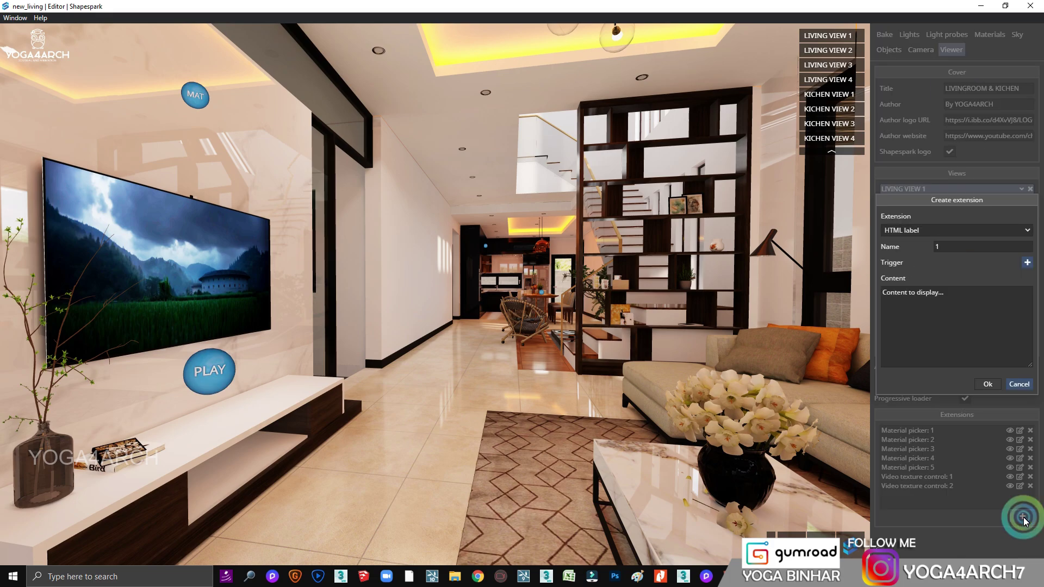
{"action": "left_click", "coordinate": [997, 230]}
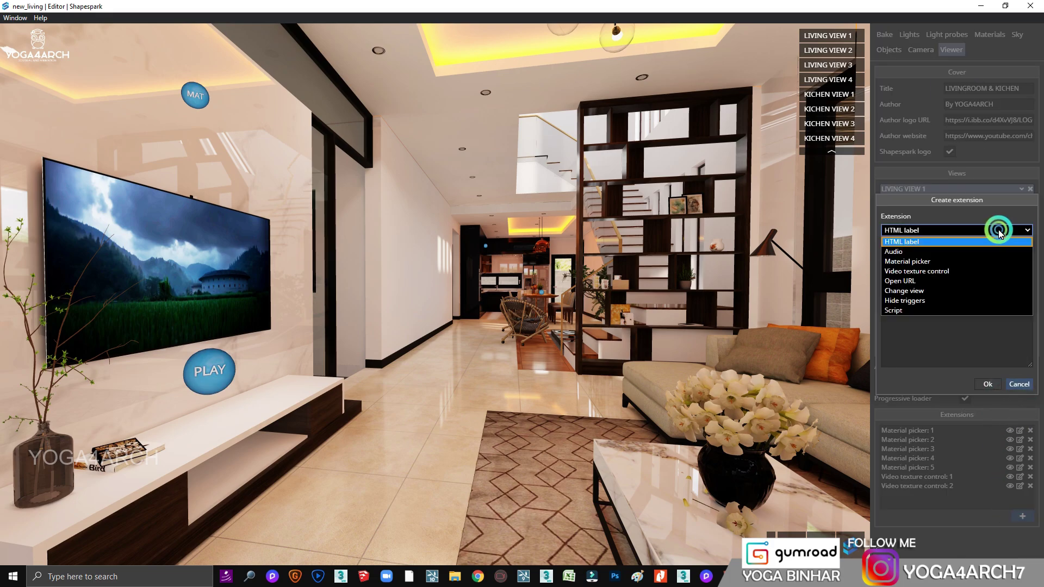
{"action": "left_click", "coordinate": [916, 301]}
{"action": "left_click", "coordinate": [989, 336]}
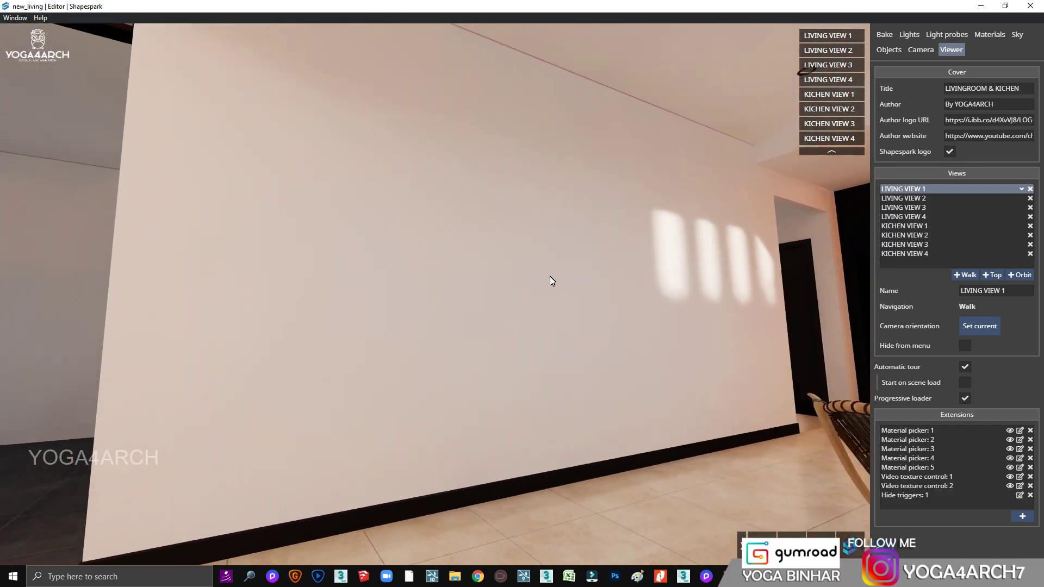
Step: Start an Open URL extension, place a trigger on the hallway wall, and cancel the Trigger dialog
{"action": "left_click", "coordinate": [1023, 516]}
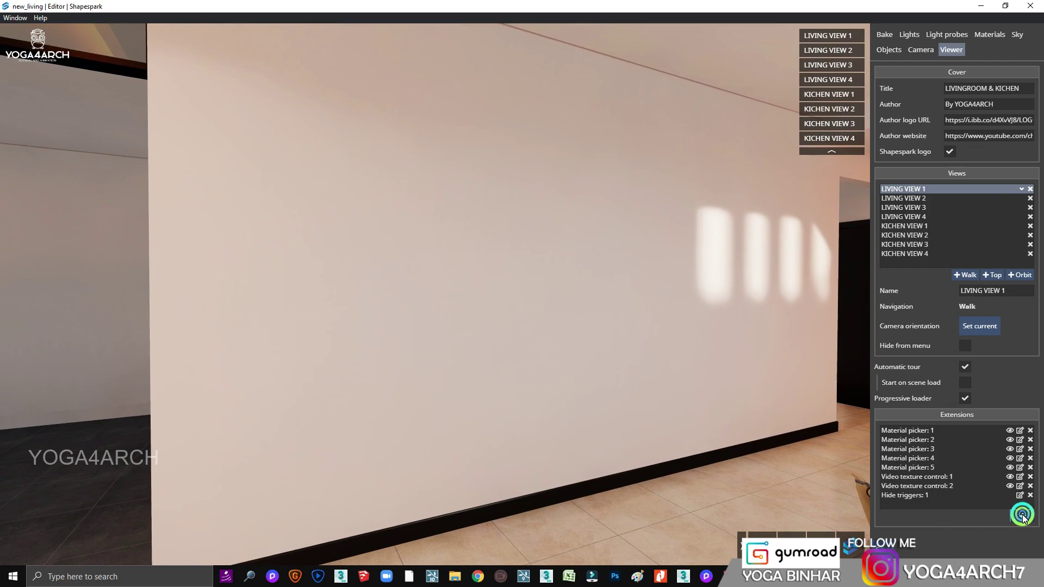
{"action": "left_click", "coordinate": [979, 230]}
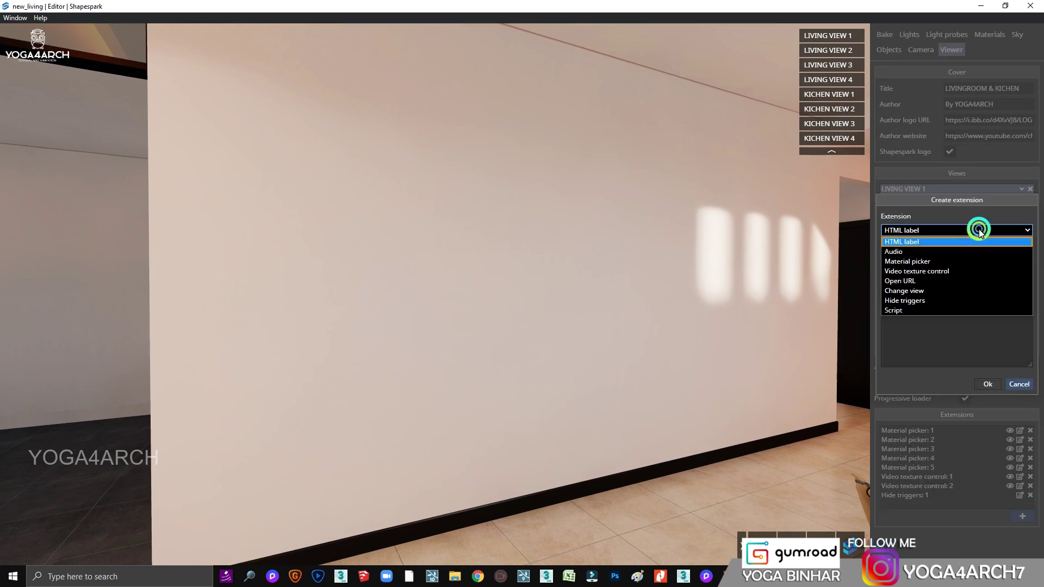
{"action": "left_click", "coordinate": [920, 281]}
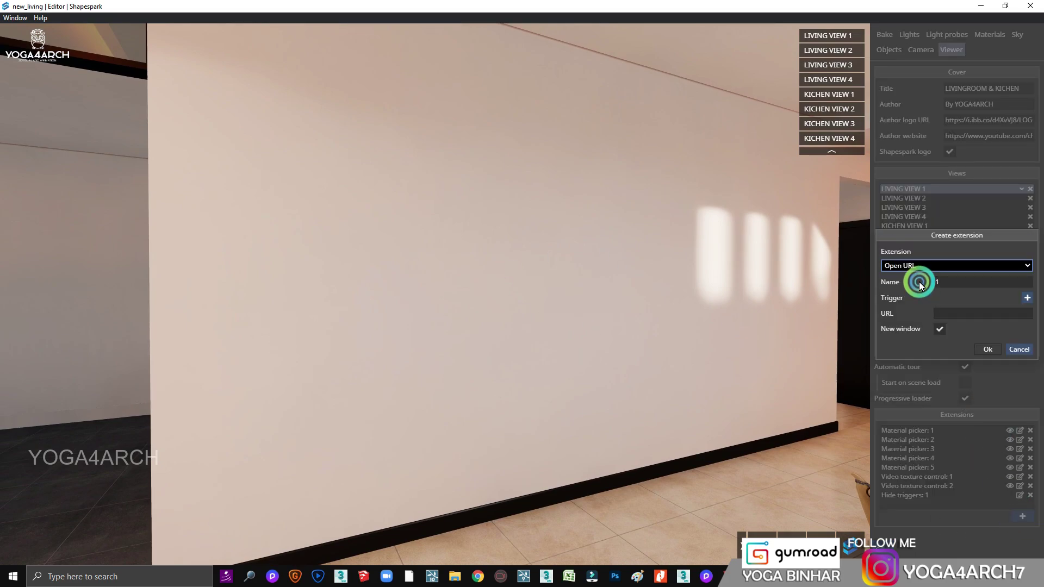
{"action": "left_click", "coordinate": [996, 314]}
{"action": "left_click", "coordinate": [1027, 298]}
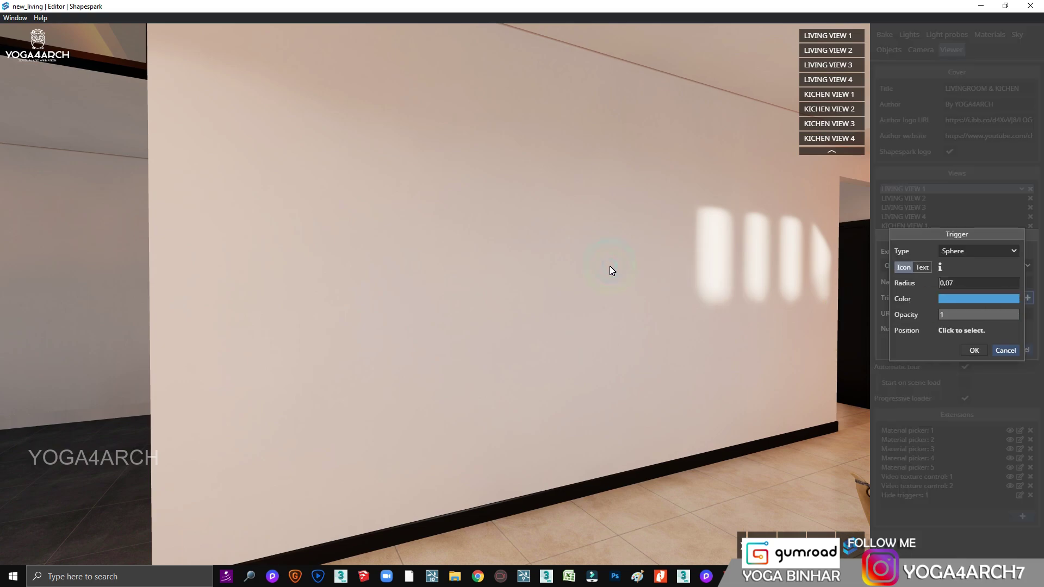
{"action": "left_click", "coordinate": [676, 292]}
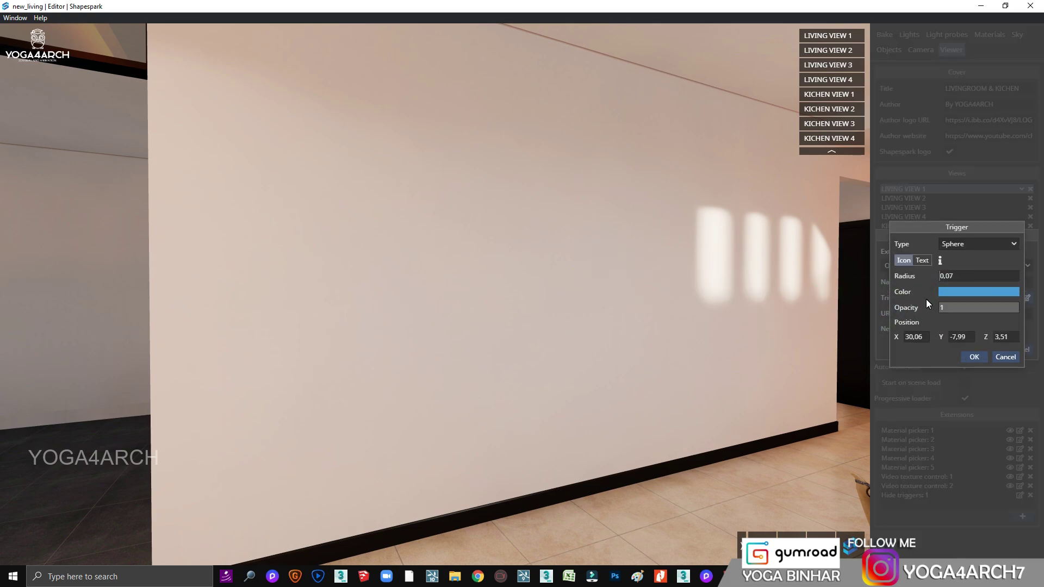
{"action": "left_click", "coordinate": [1013, 356]}
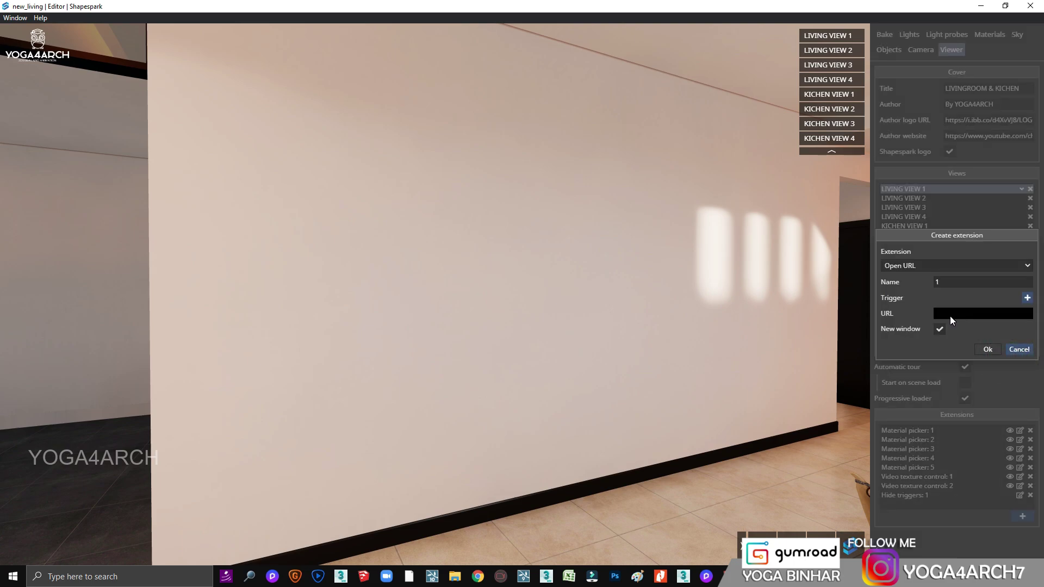
Step: Copy the YouTube channel page address in Chrome and return to Shapespark
{"action": "left_click", "coordinate": [478, 578]}
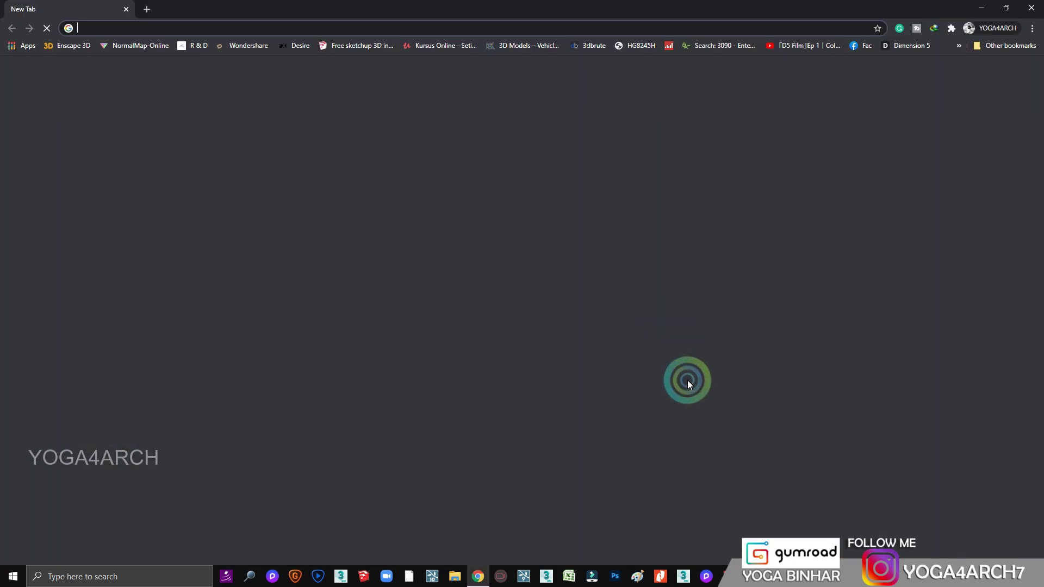
{"action": "left_click", "coordinate": [784, 48]}
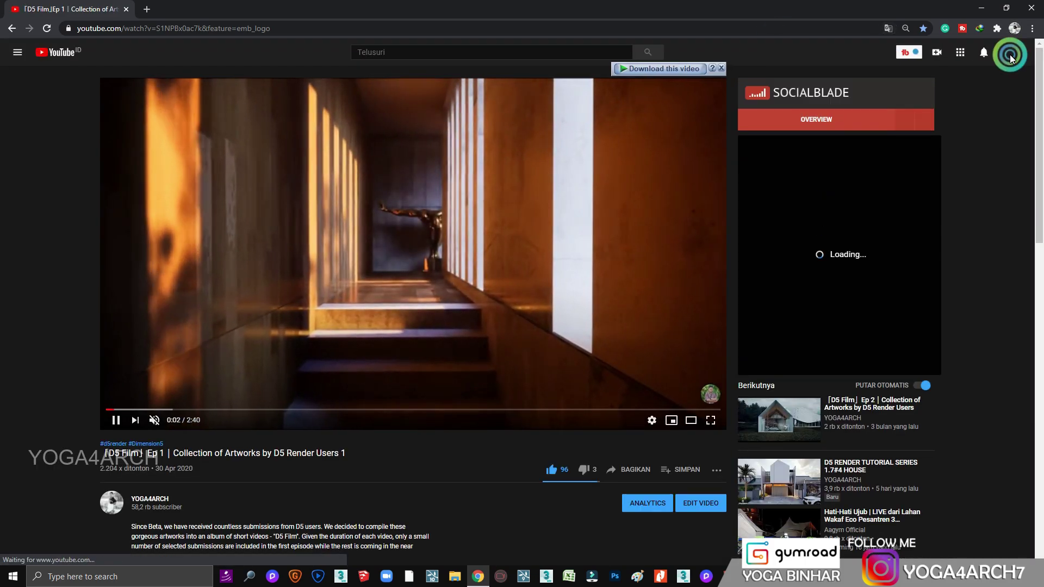
{"action": "left_click", "coordinate": [1011, 57]}
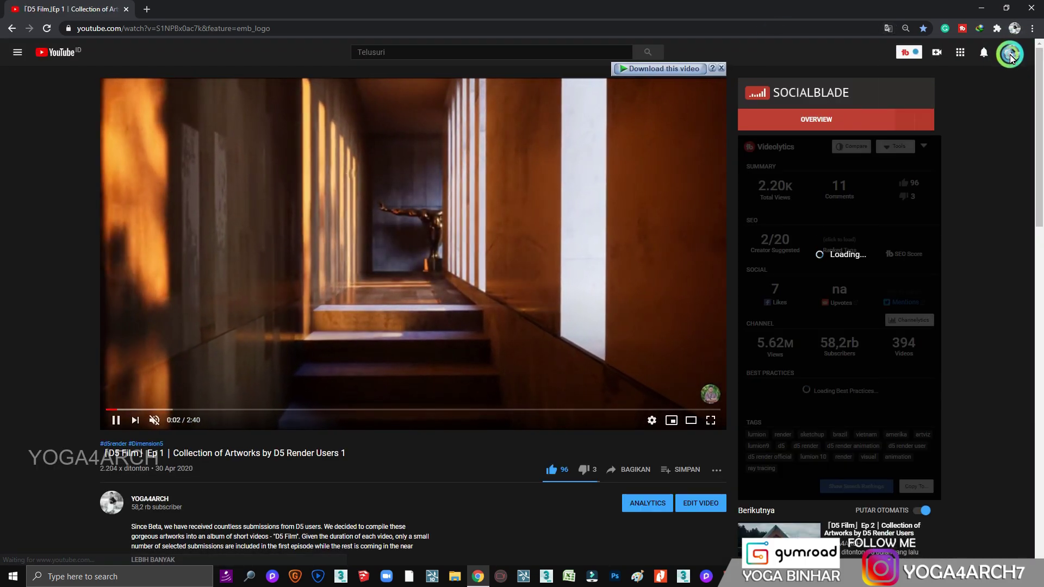
{"action": "left_click", "coordinate": [935, 120]}
{"action": "left_click", "coordinate": [303, 28]}
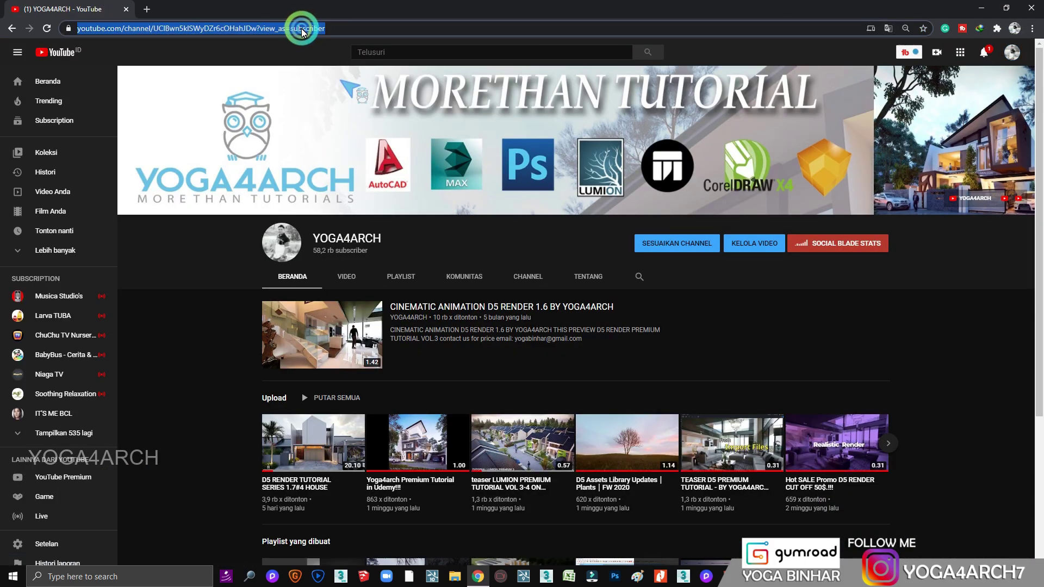
{"action": "right_click", "coordinate": [304, 28]}
{"action": "left_click", "coordinate": [327, 95]}
{"action": "left_click", "coordinate": [979, 9]}
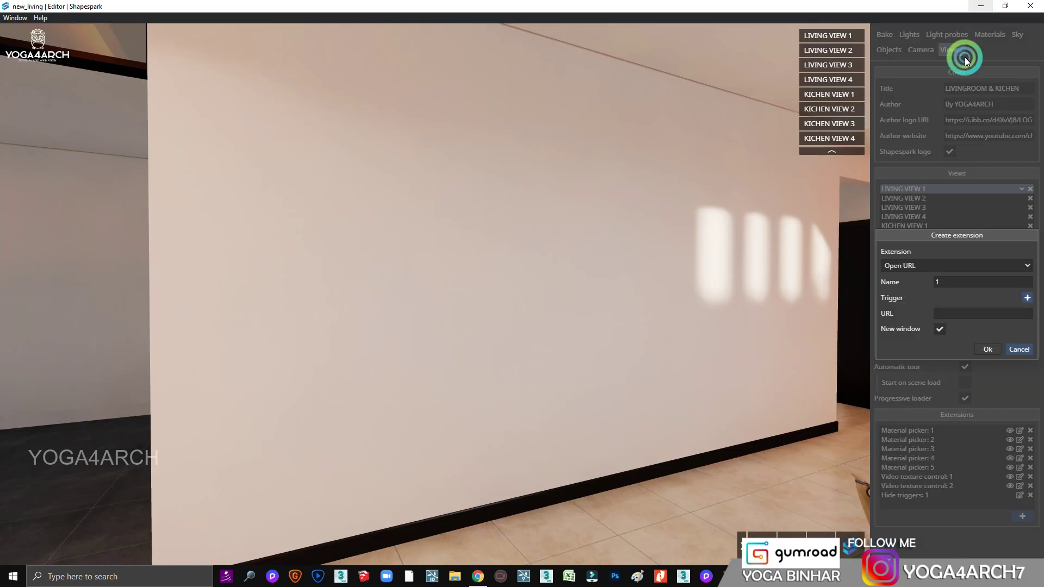
Step: Paste the channel address as the Open URL link and place its trigger on the hallway wall
{"action": "left_click", "coordinate": [964, 314]}
{"action": "key", "text": "ctrl+v"}
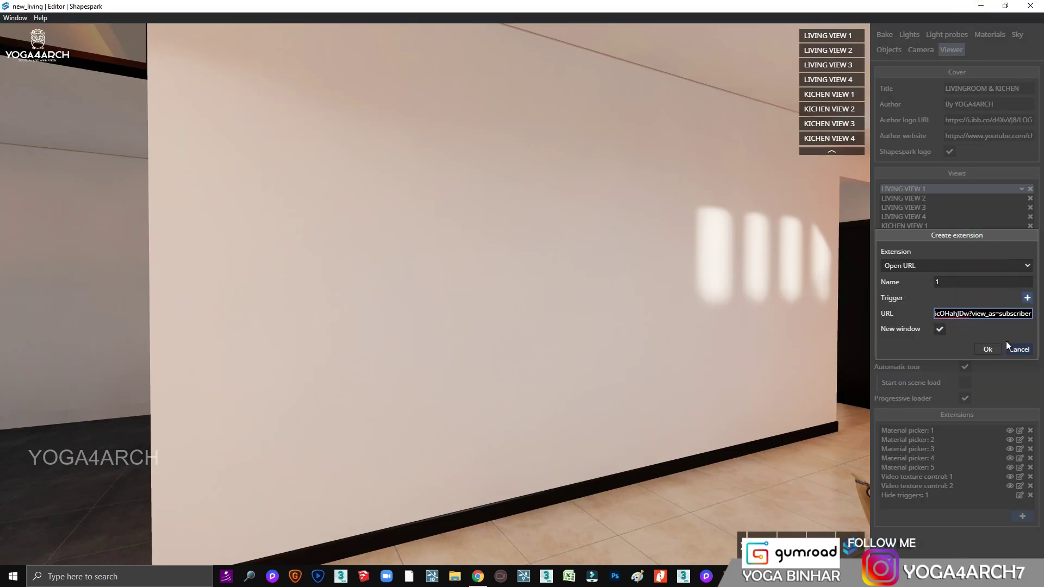
{"action": "left_click", "coordinate": [990, 351]}
{"action": "left_click", "coordinate": [1028, 297]}
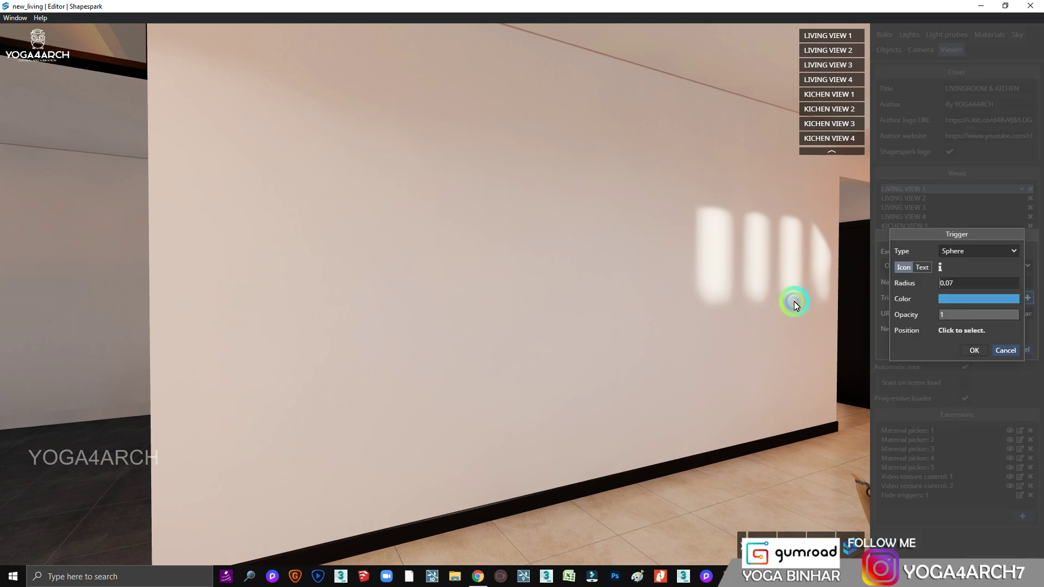
{"action": "left_click", "coordinate": [561, 274]}
Step: Give the trigger the text label YOGA4ARCH and a sphere radius of 0,15
{"action": "left_click", "coordinate": [948, 275]}
{"action": "left_click_drag", "start_coordinate": [948, 276], "coordinate": [961, 278]}
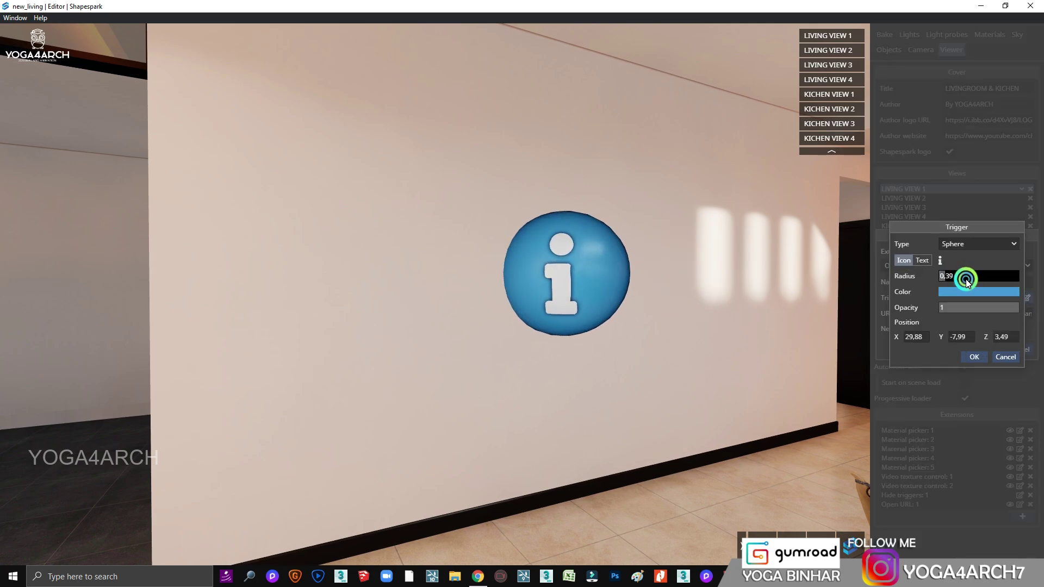
{"action": "left_click_drag", "start_coordinate": [916, 338], "coordinate": [952, 335]}
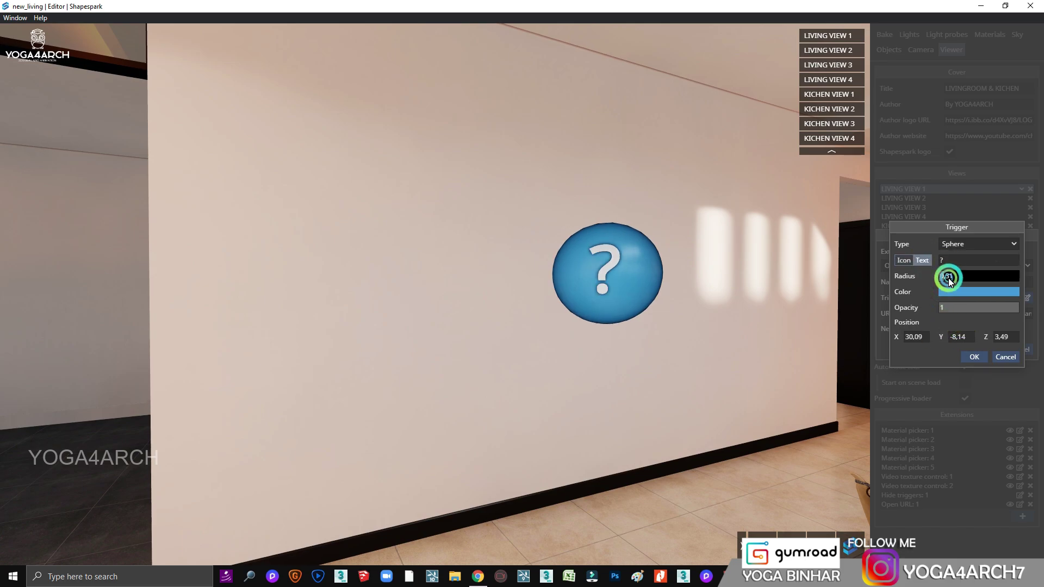
{"action": "left_click", "coordinate": [953, 260]}
{"action": "type", "text": "YO"}
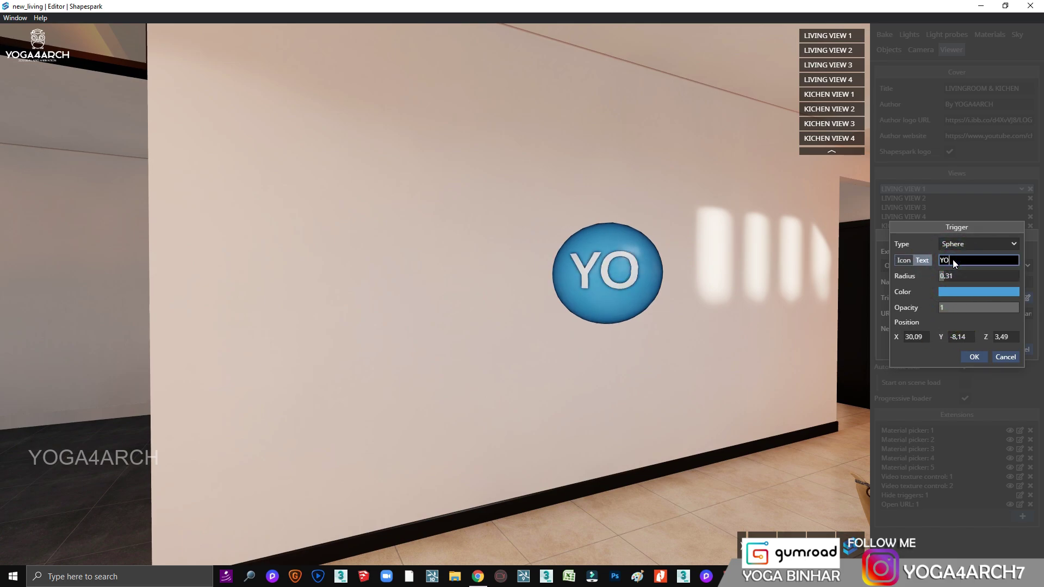
{"action": "type", "text": "GA4ARCH"}
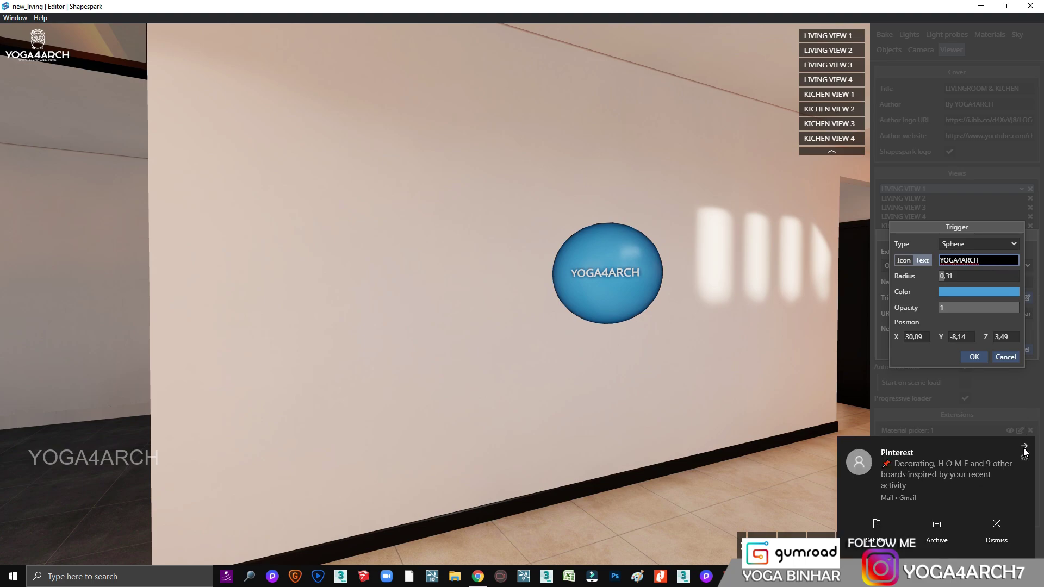
{"action": "left_click", "coordinate": [949, 275]}
{"action": "type", "text": "0,15"}
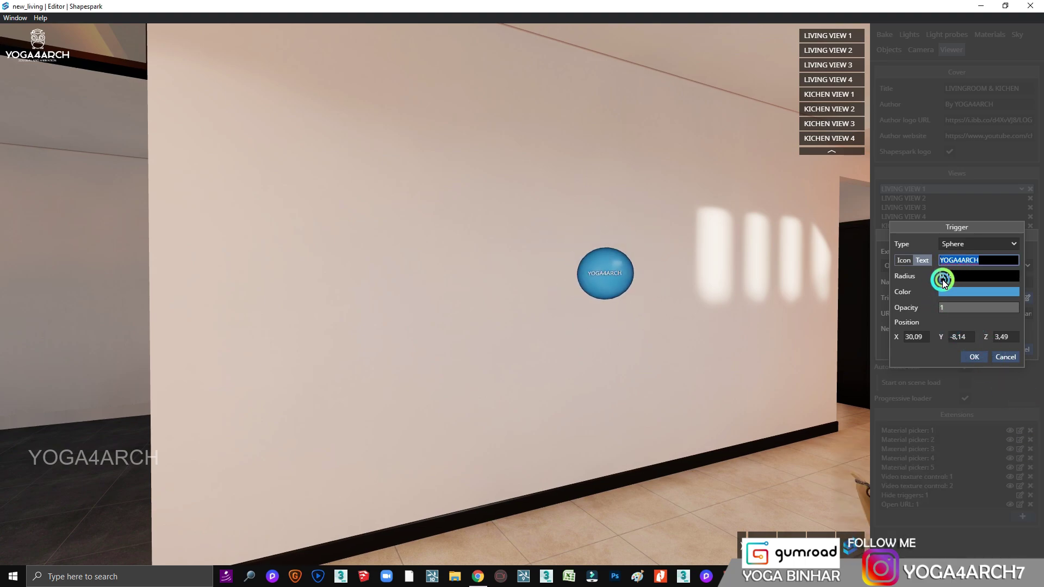
Step: Color the trigger sphere bright orange, make it slightly transparent, and save the Open URL extension
{"action": "left_click", "coordinate": [999, 292]}
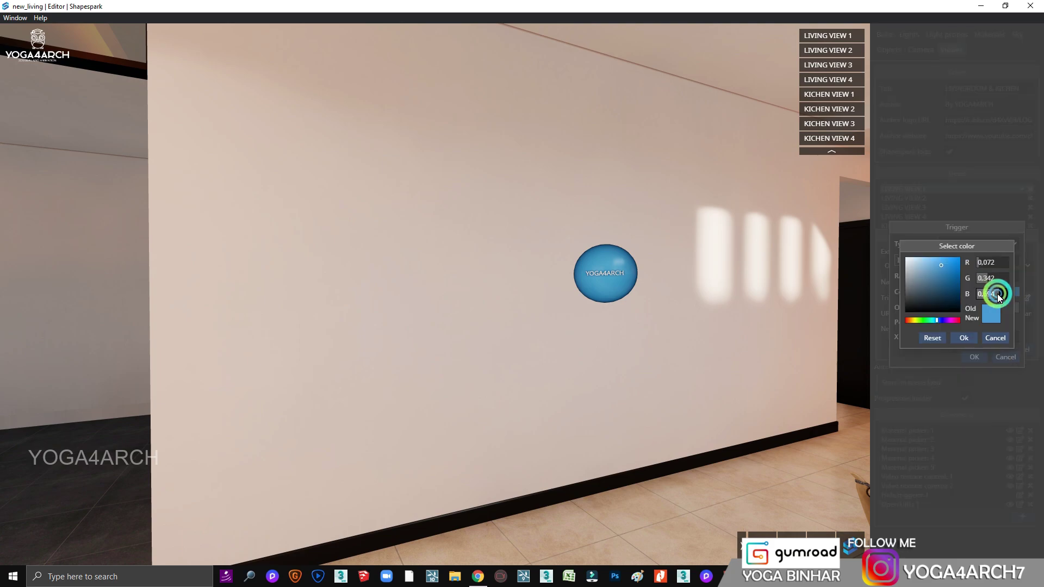
{"action": "left_click", "coordinate": [917, 321]}
{"action": "left_click_drag", "start_coordinate": [907, 322], "coordinate": [911, 324]}
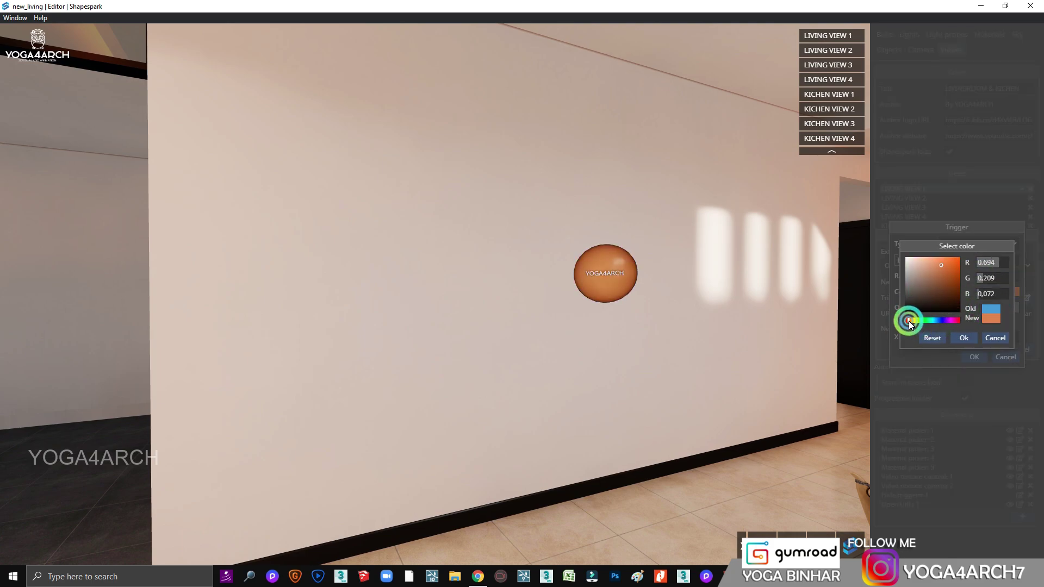
{"action": "left_click", "coordinate": [952, 284]}
{"action": "left_click", "coordinate": [961, 337]}
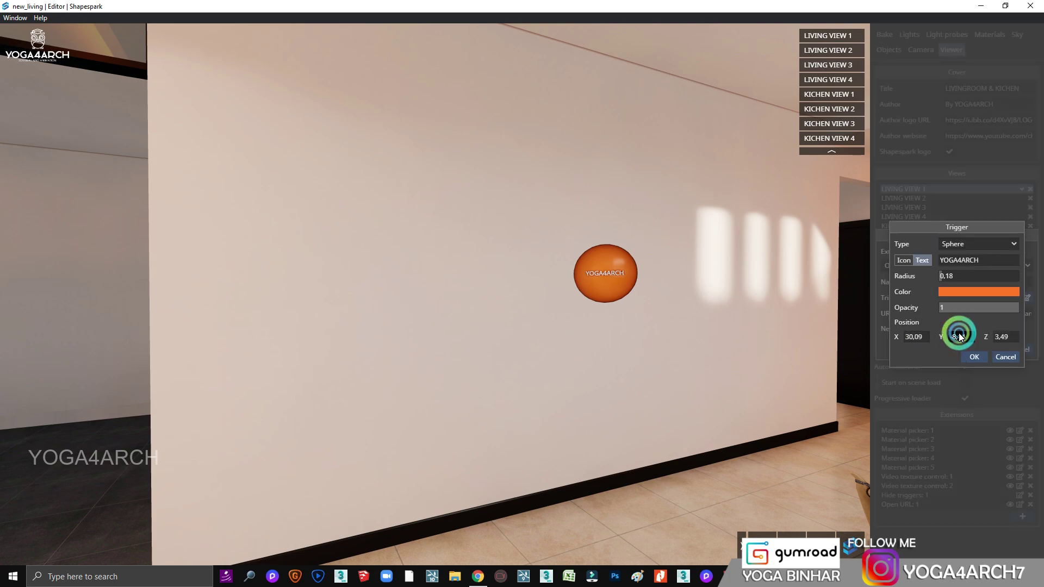
{"action": "left_click", "coordinate": [991, 308]}
{"action": "left_click", "coordinate": [953, 309]}
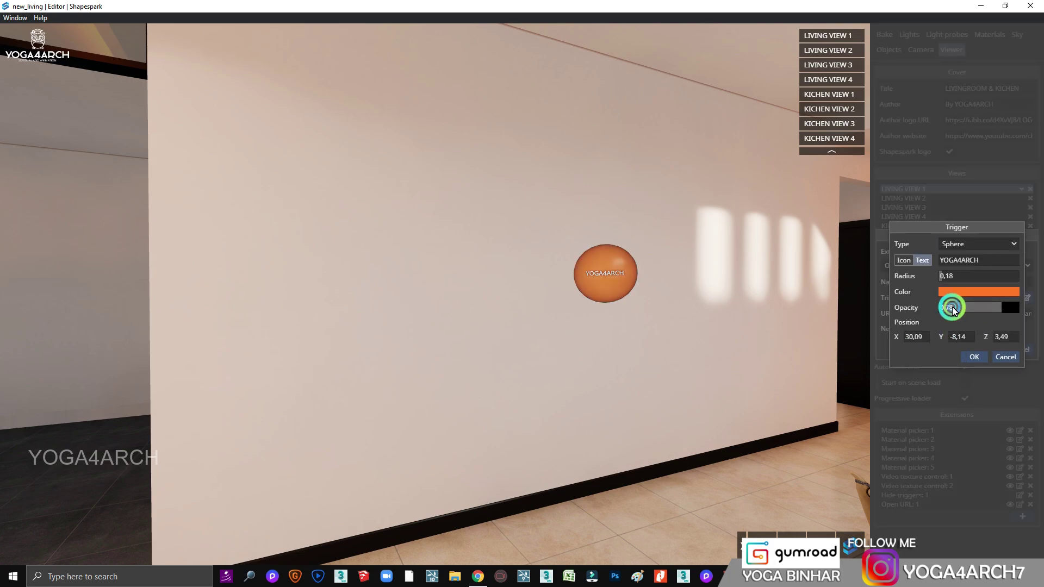
{"action": "left_click", "coordinate": [975, 356]}
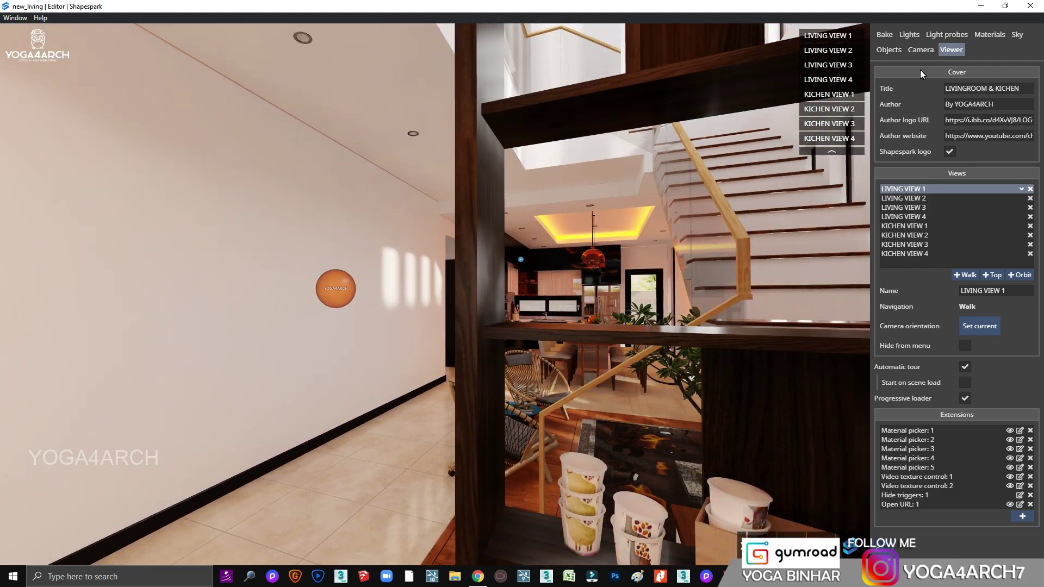
Step: Jump to the LIVING VIEW 1 camera viewpoint to see all triggers together
{"action": "left_click", "coordinate": [921, 49]}
{"action": "left_click", "coordinate": [827, 36]}
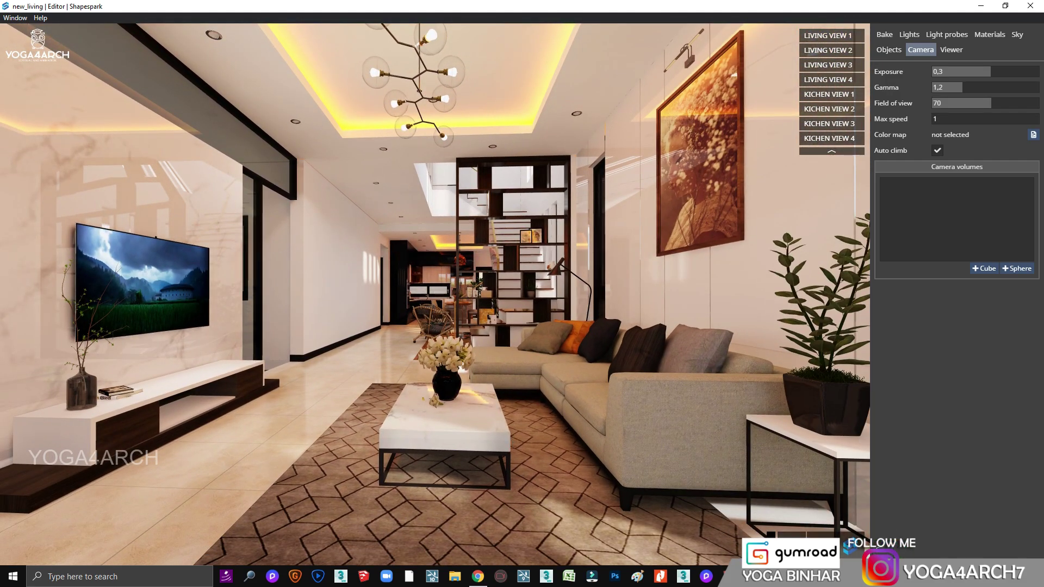
{"action": "left_click", "coordinate": [952, 50]}
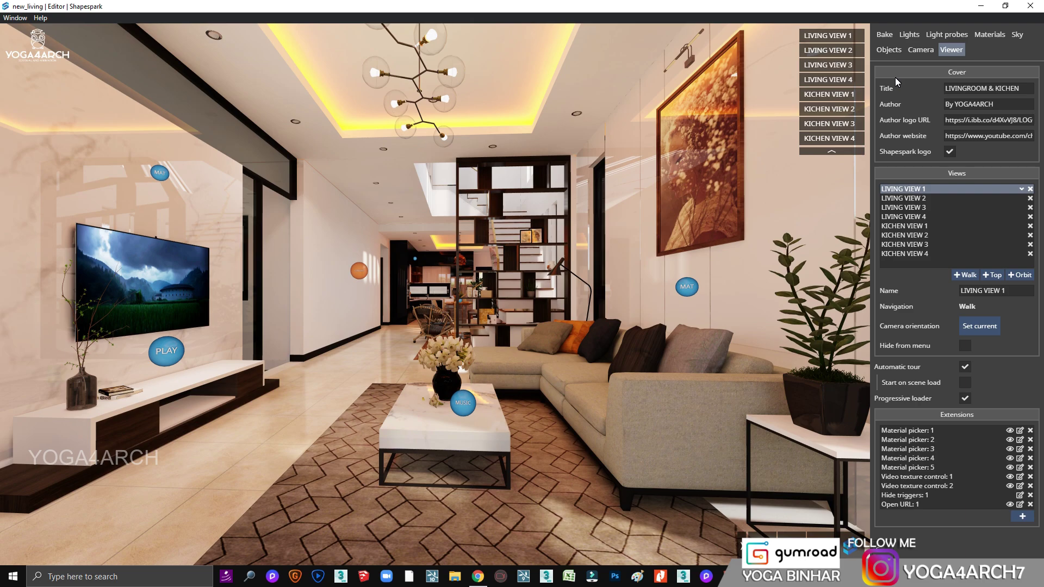
Step: Start a new lightmap post-process run for the scene from the Bake settings
{"action": "left_click", "coordinate": [889, 50]}
{"action": "left_click", "coordinate": [1004, 403]}
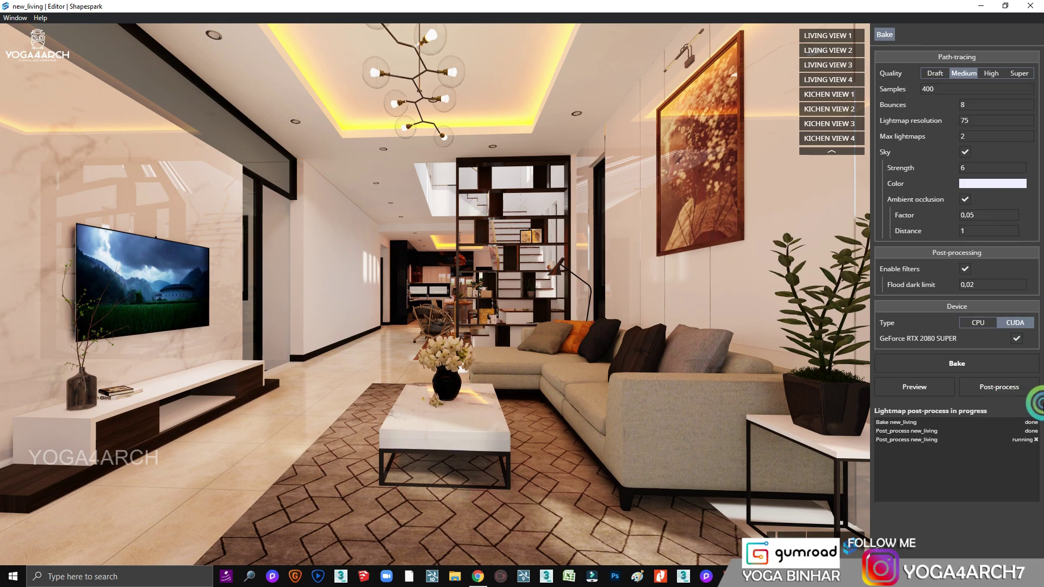